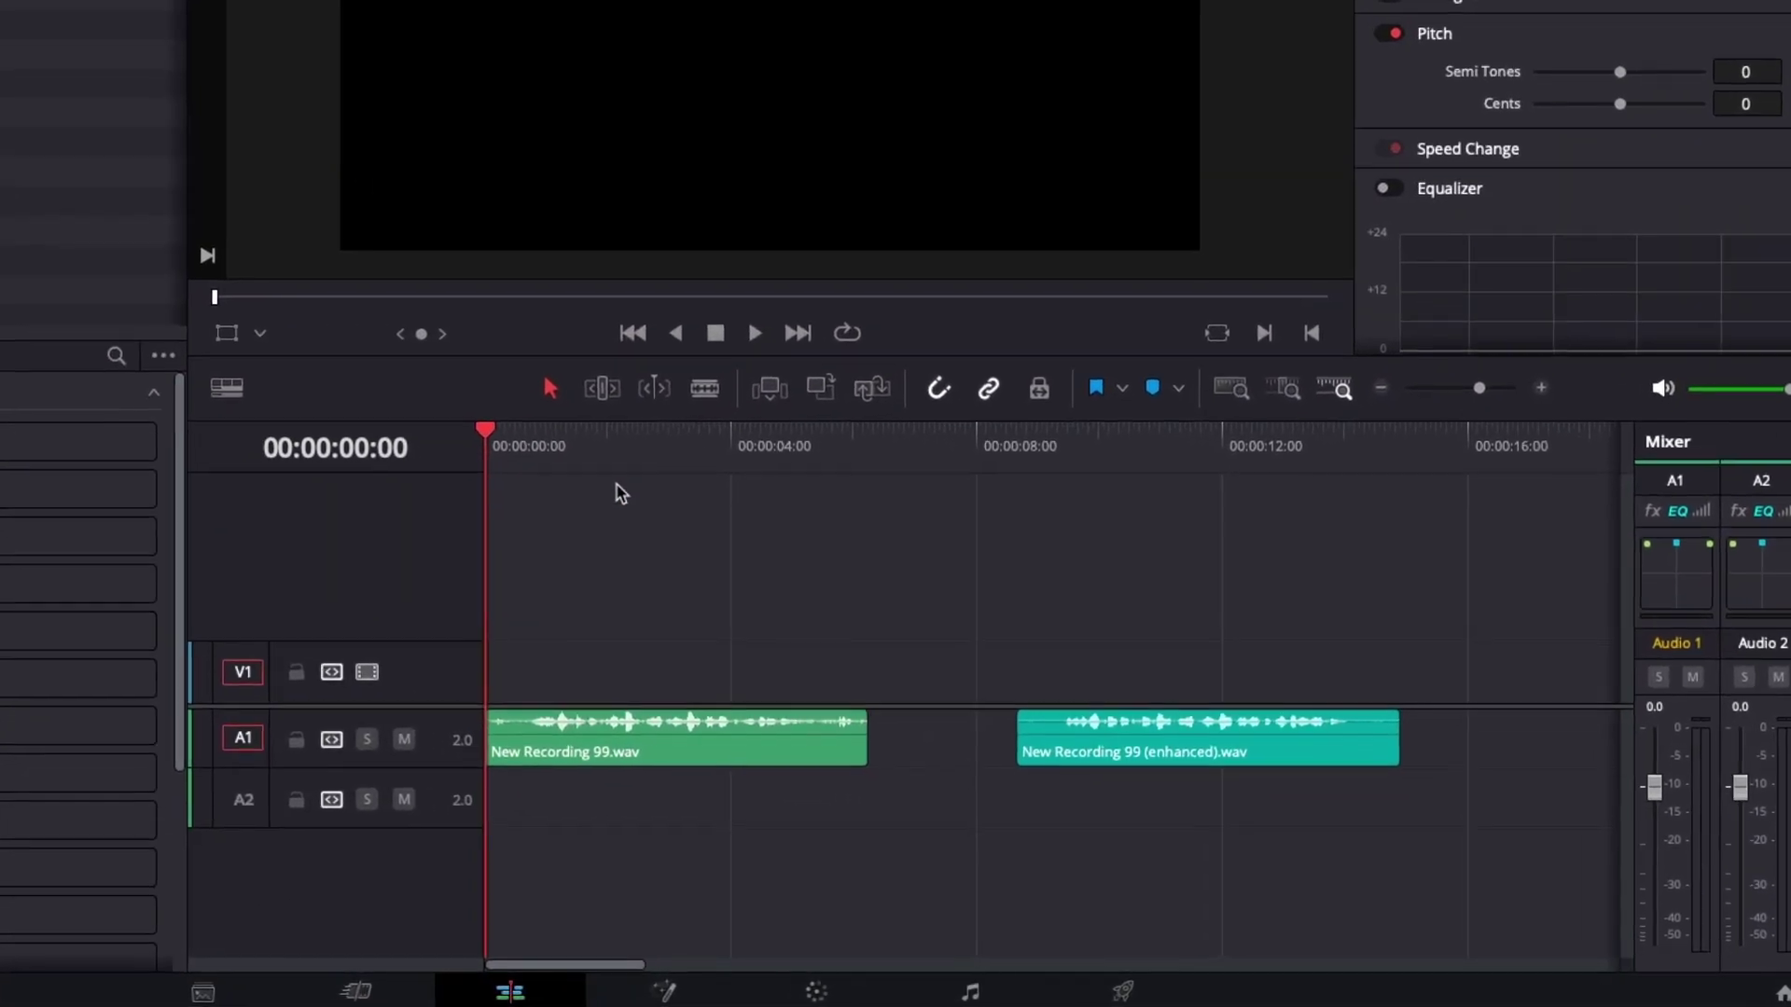
# Play the timeline from the start to hear the original New Recording 99.wav
pyautogui.press('space')
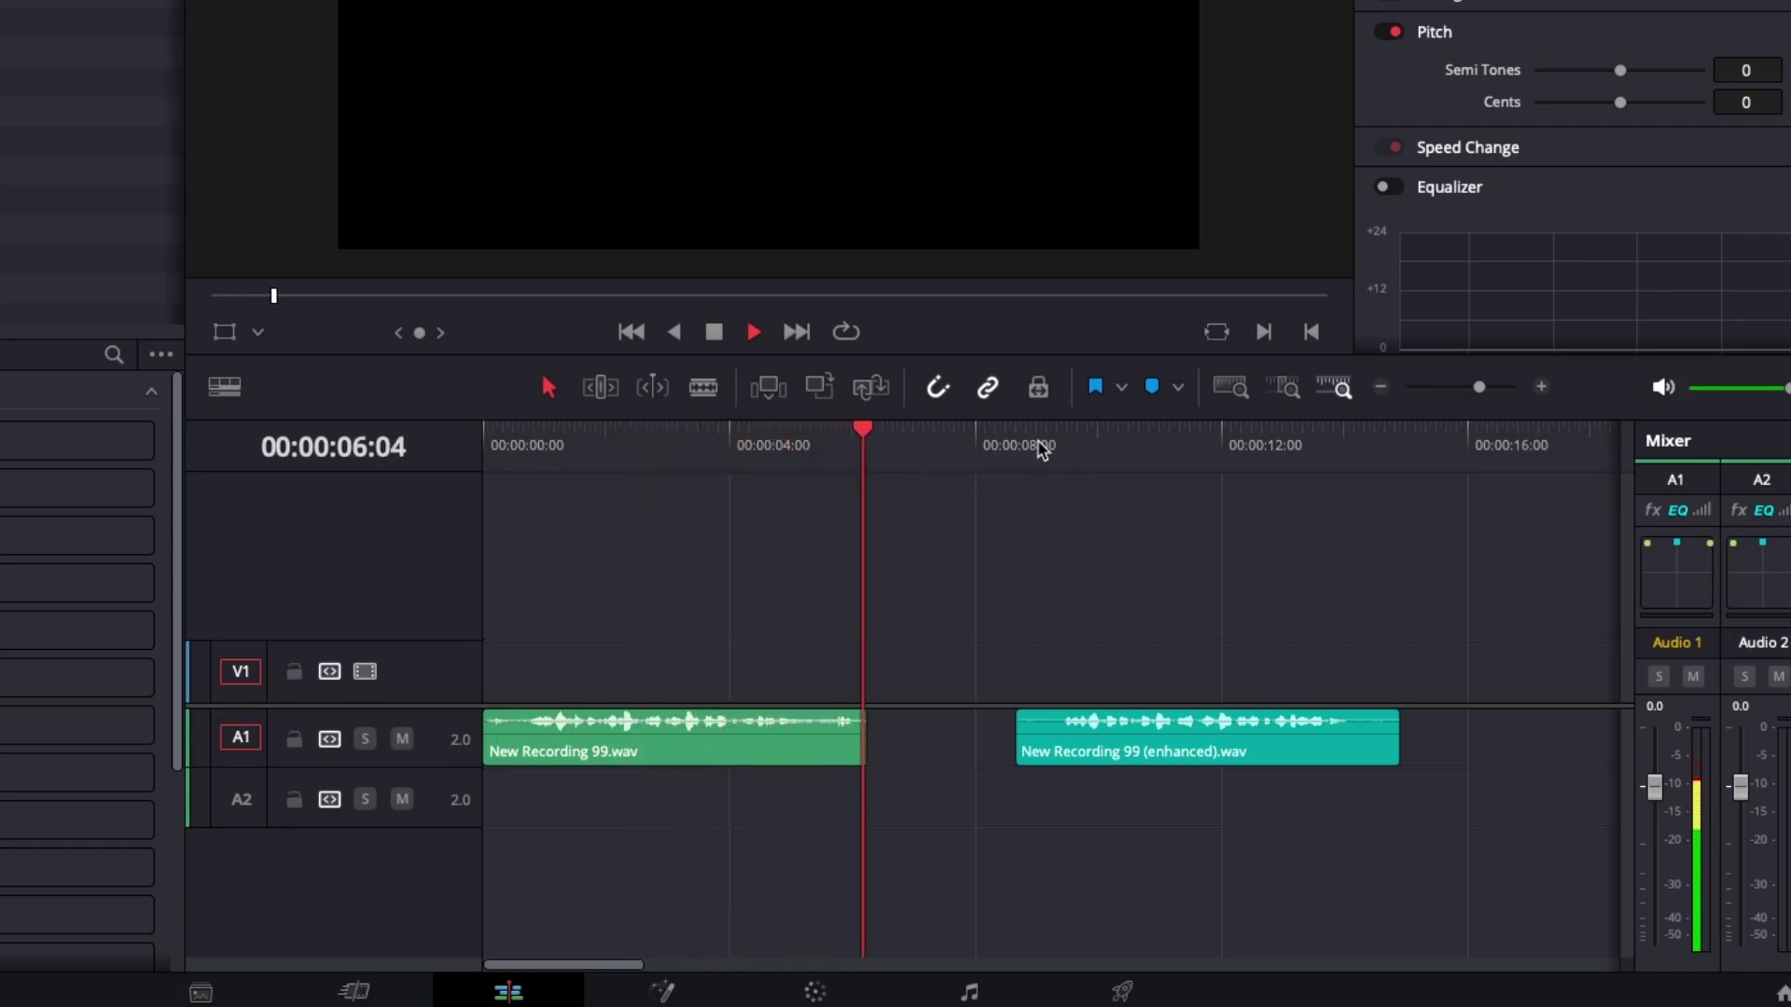
pyautogui.click(1042, 447)
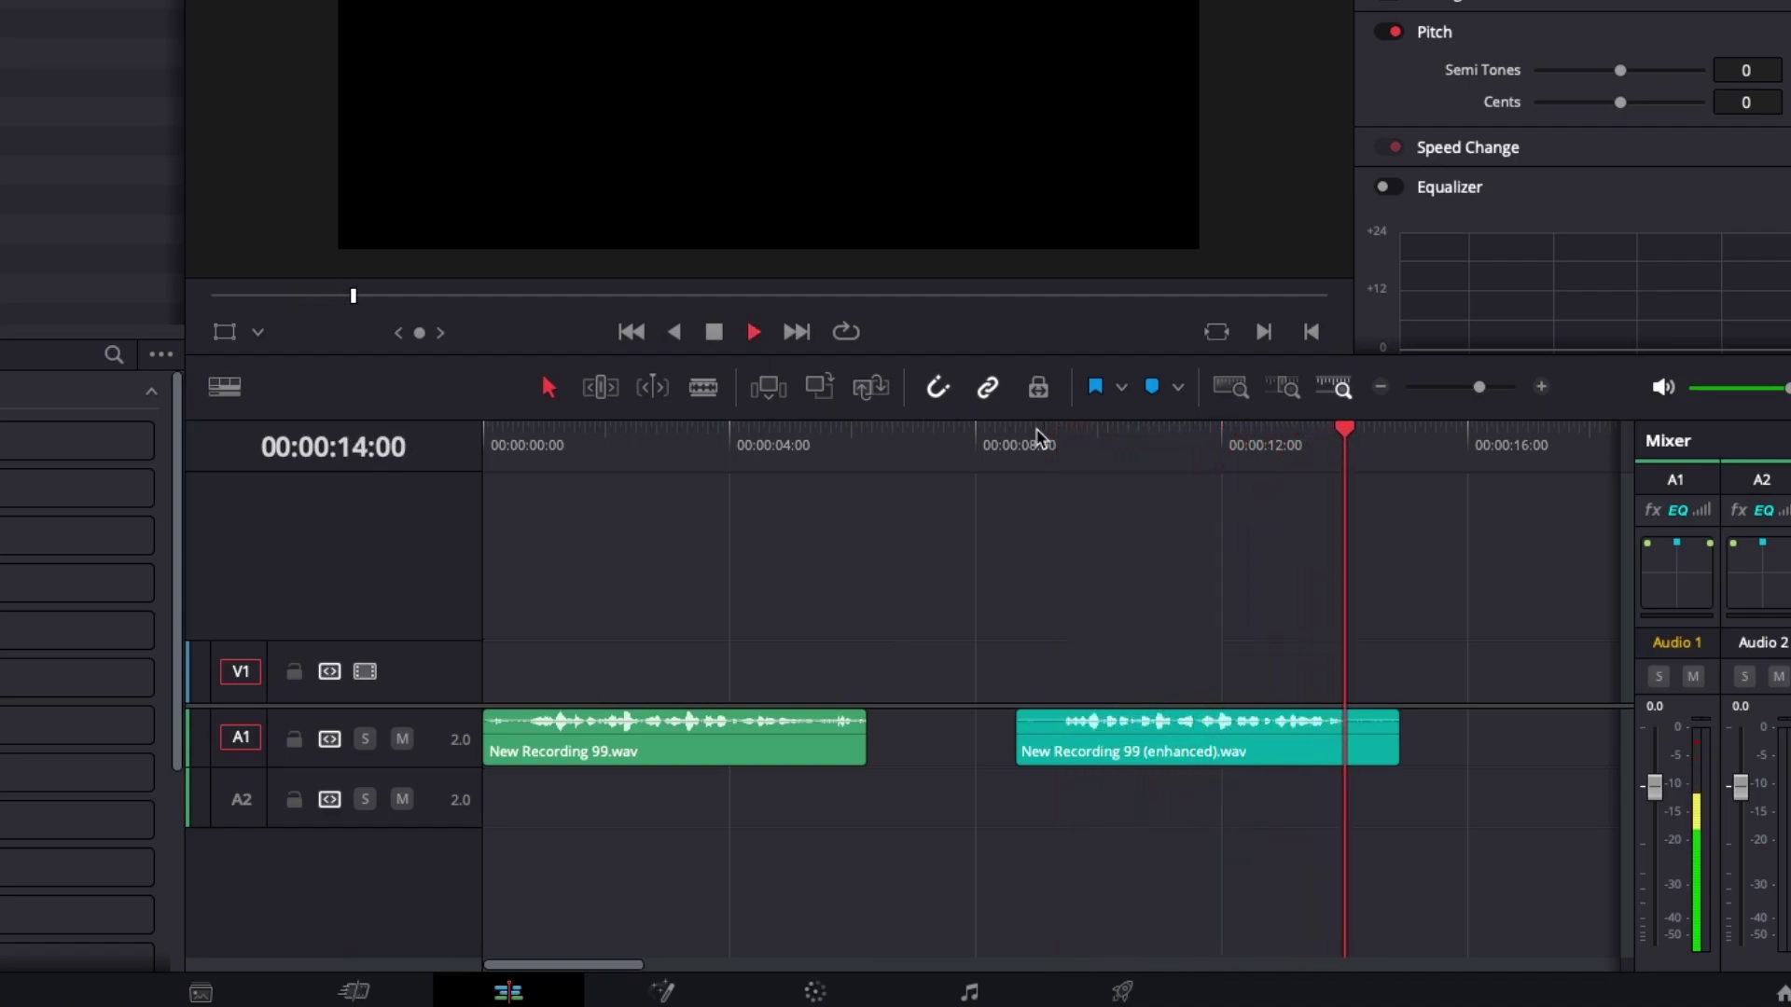
pyautogui.press('space')
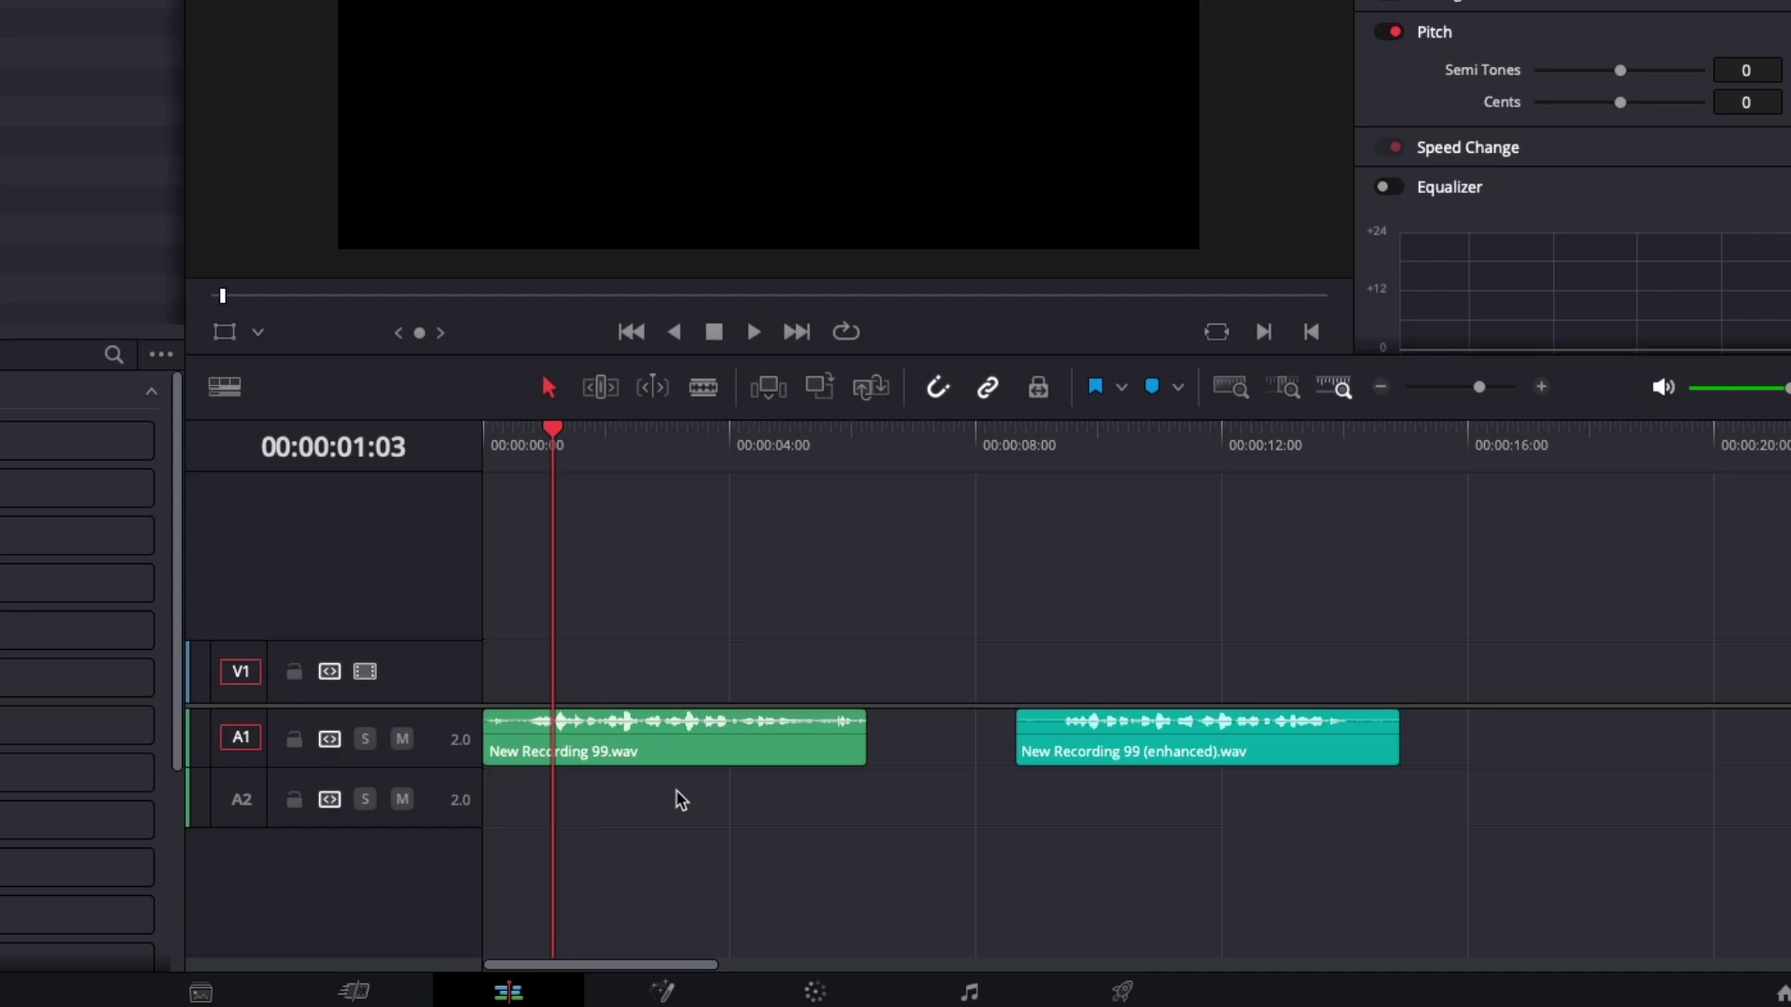
pyautogui.rightClick(435, 746)
pyautogui.moveTo(571, 662)
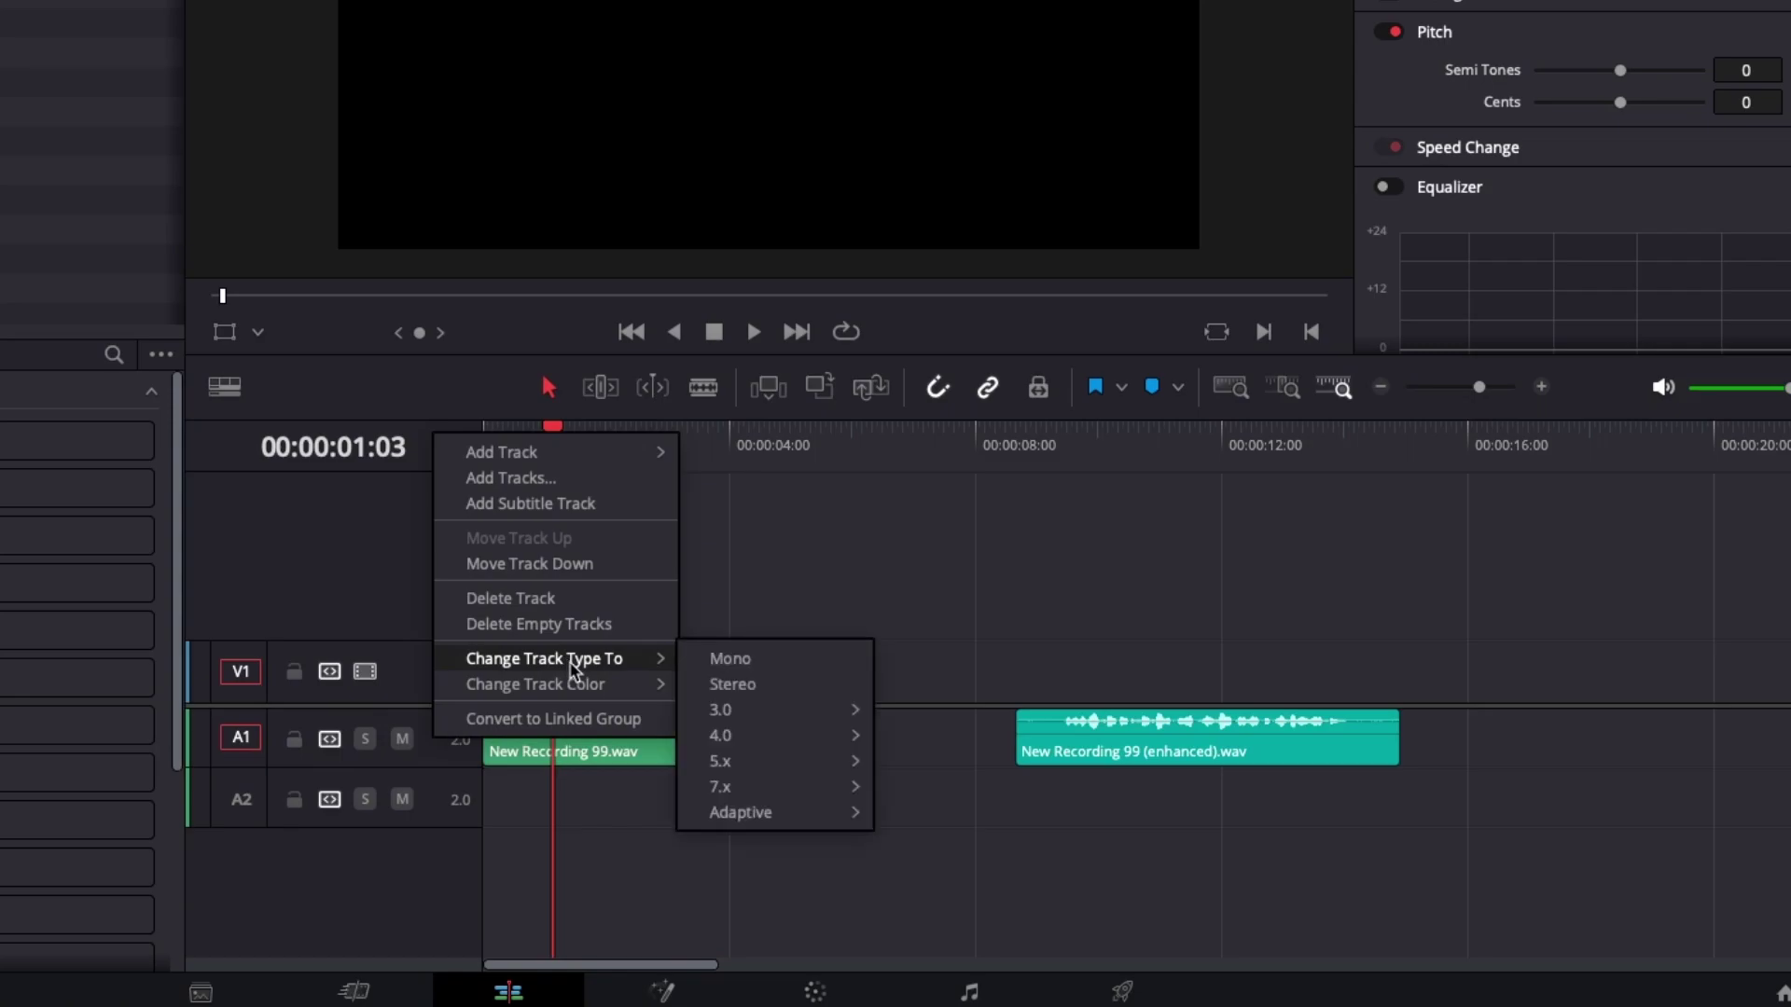
pyautogui.press('Escape')
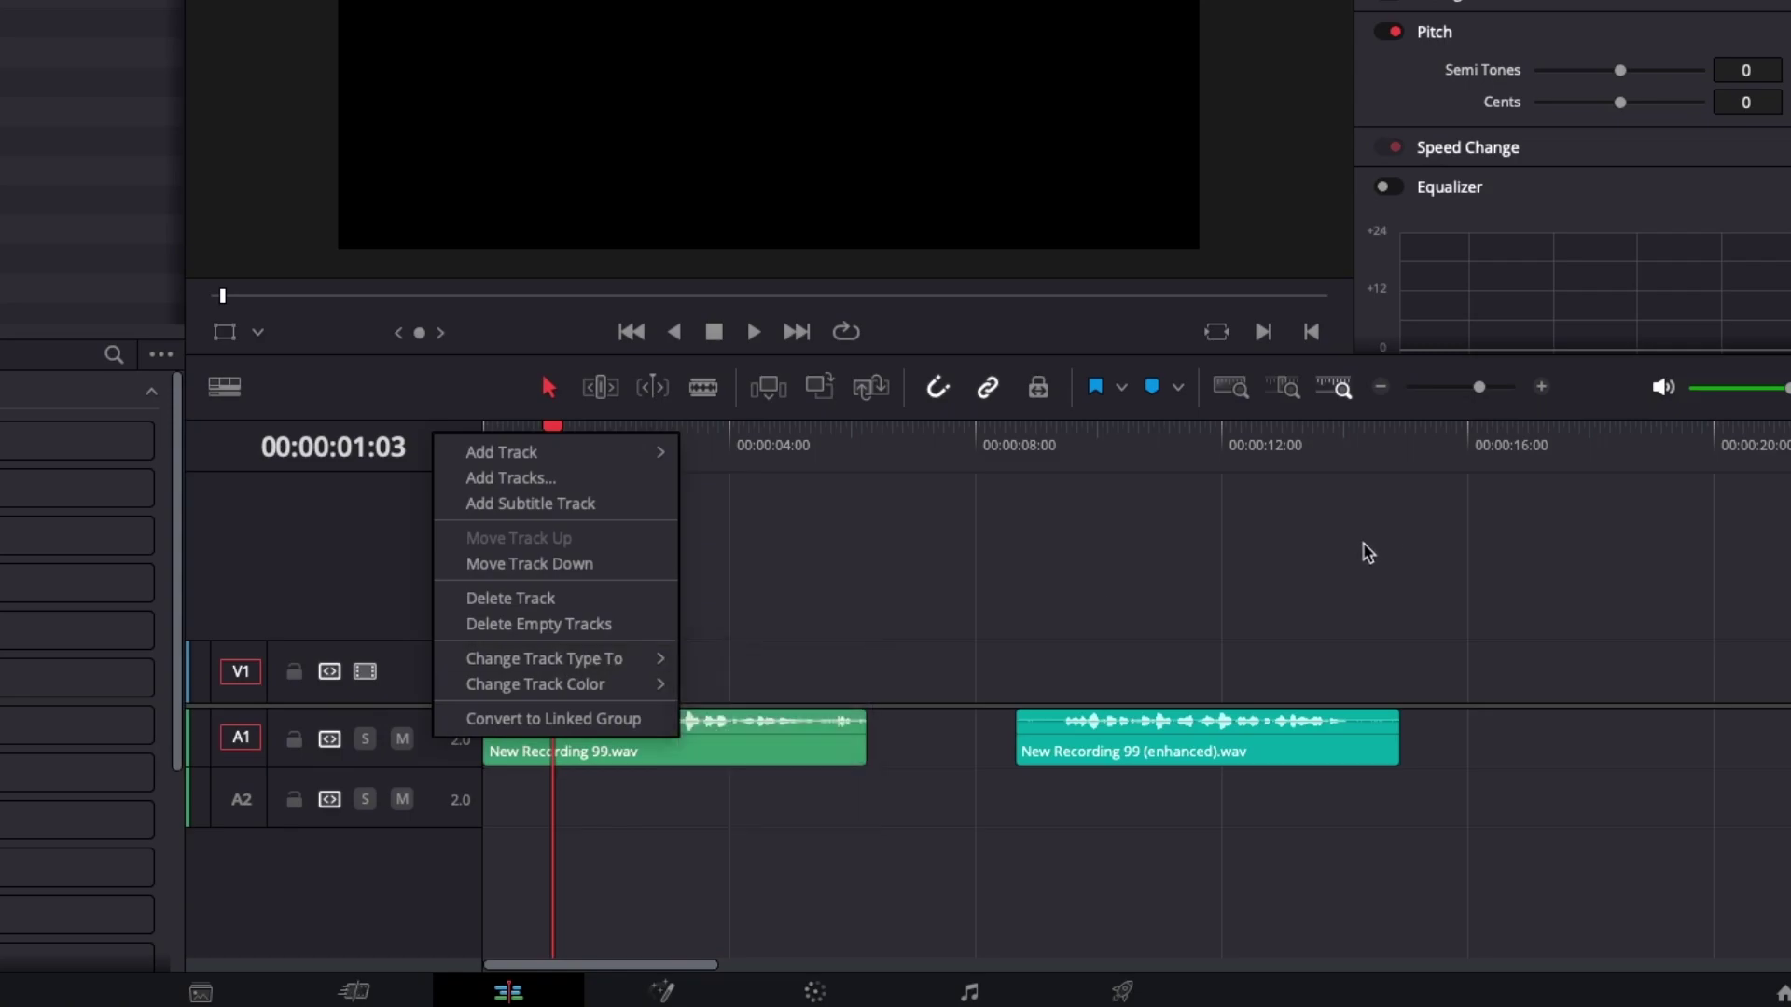
pyautogui.press('Escape')
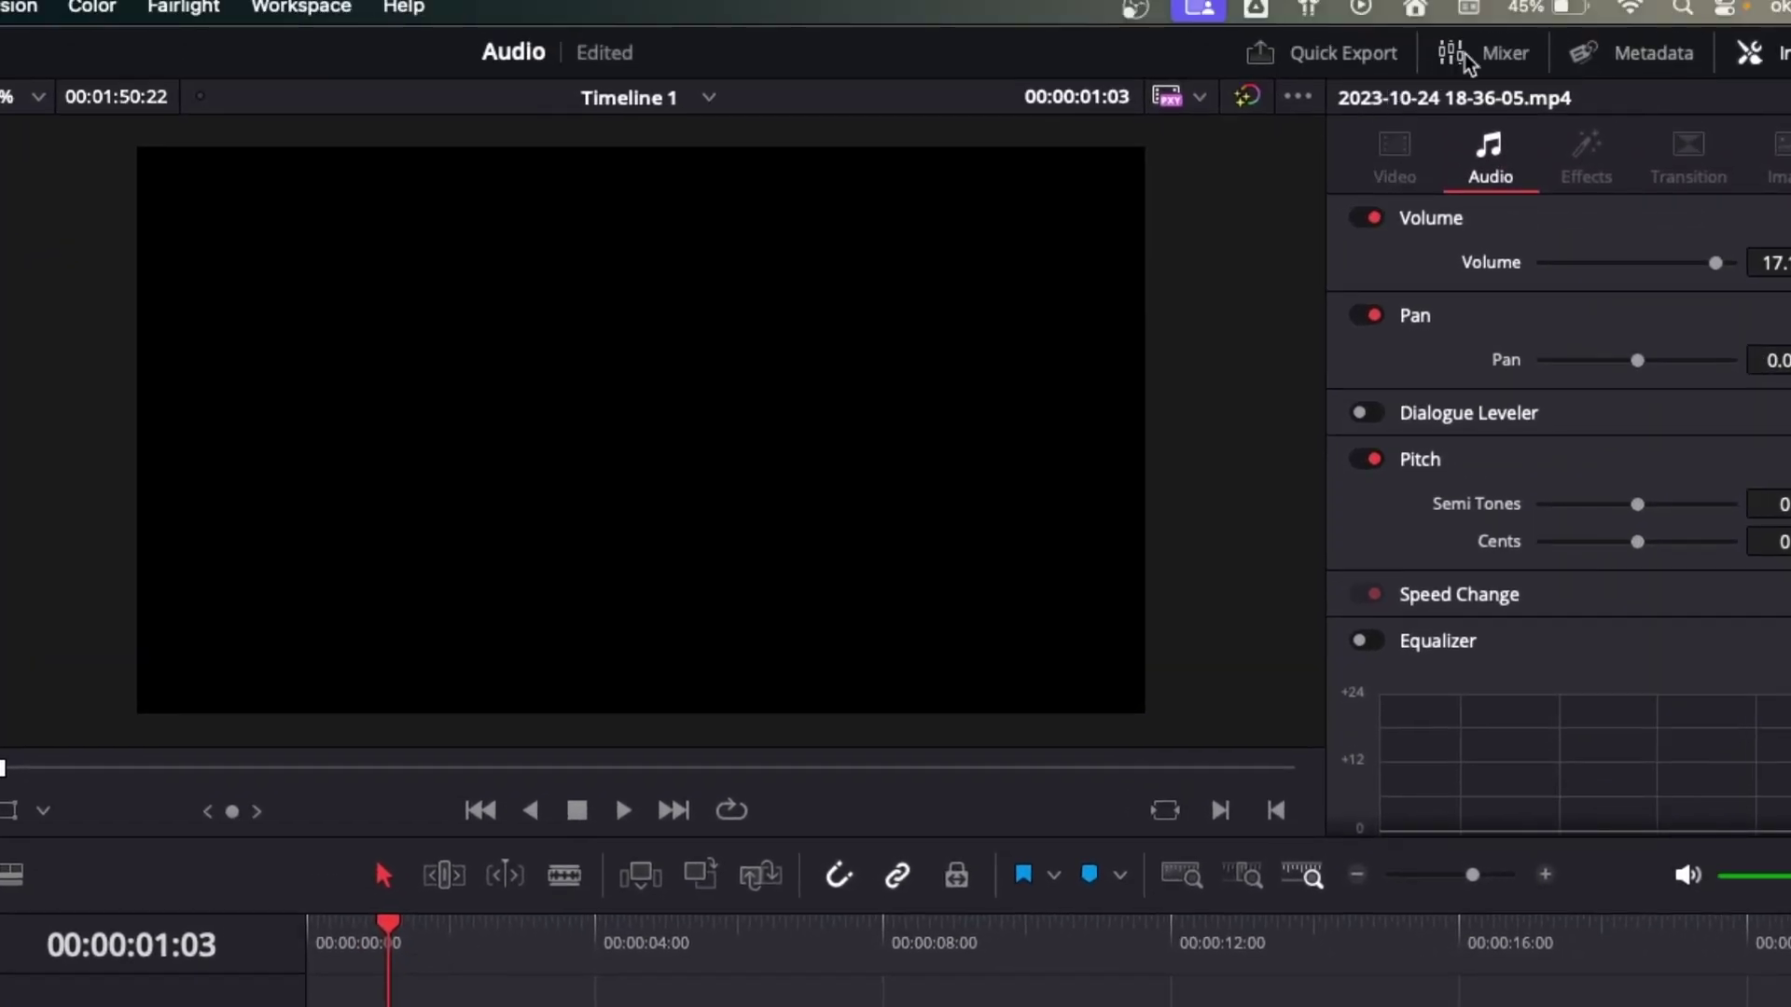
pyautogui.click(1454, 54)
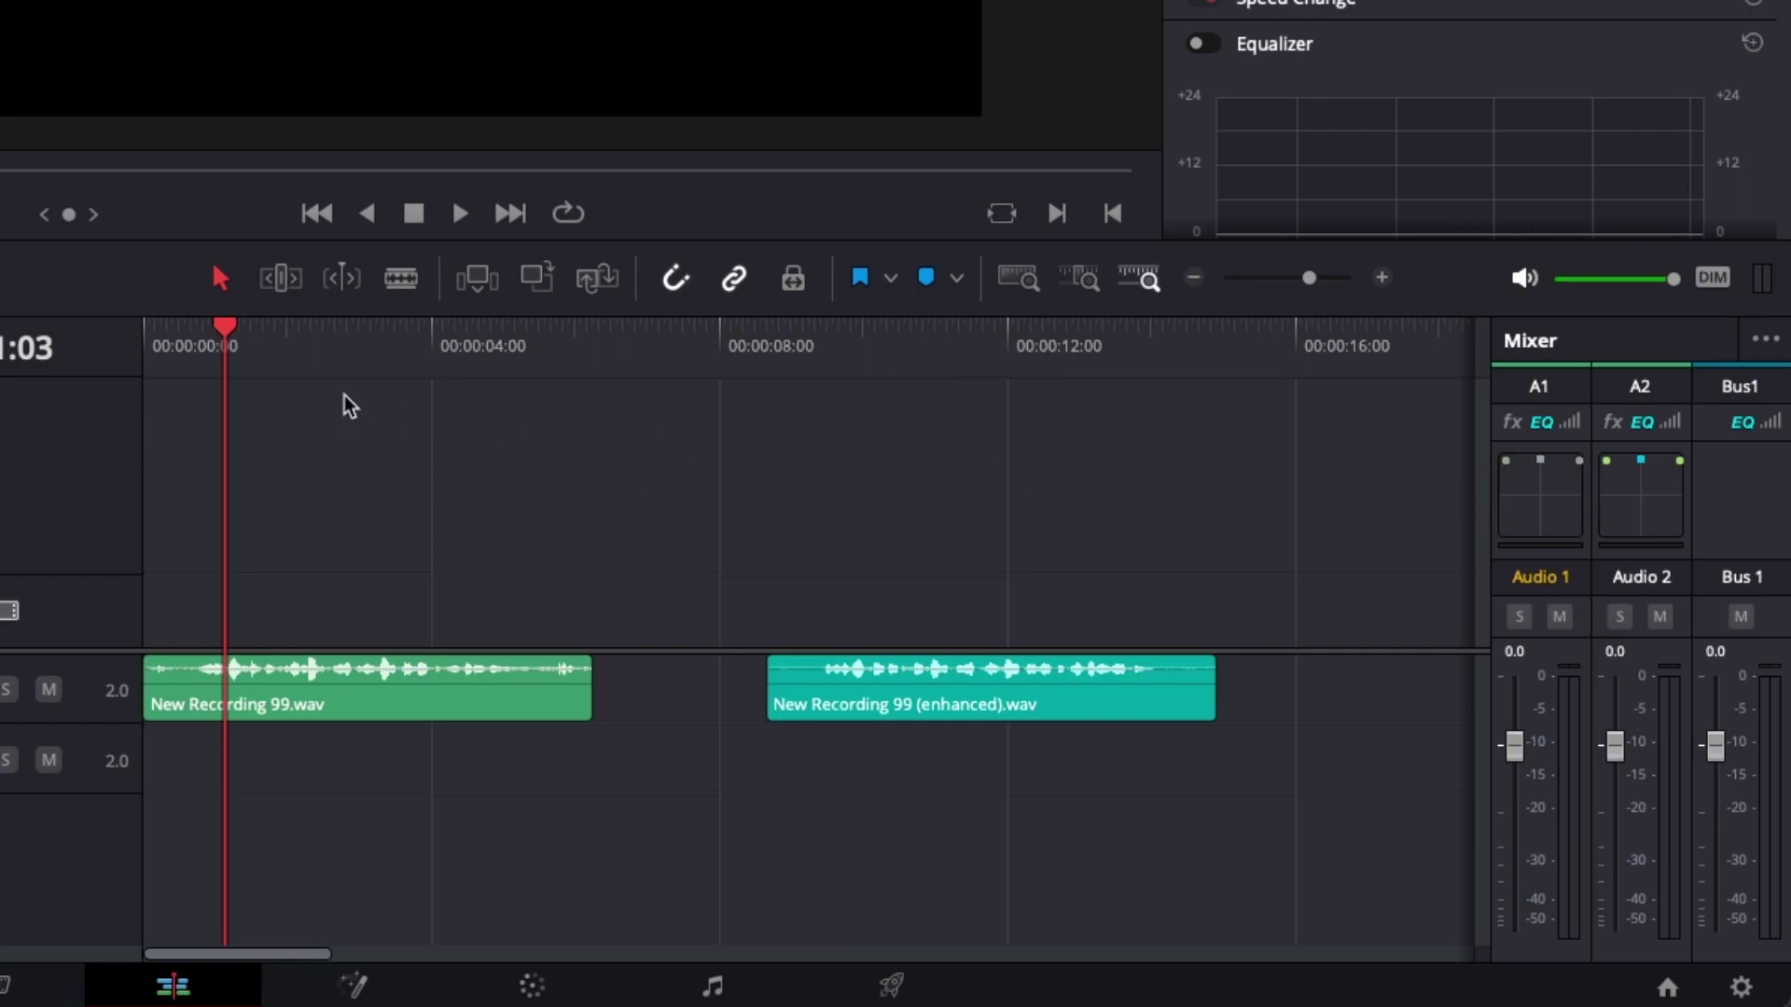
pyautogui.press('Home')
pyautogui.press('space')
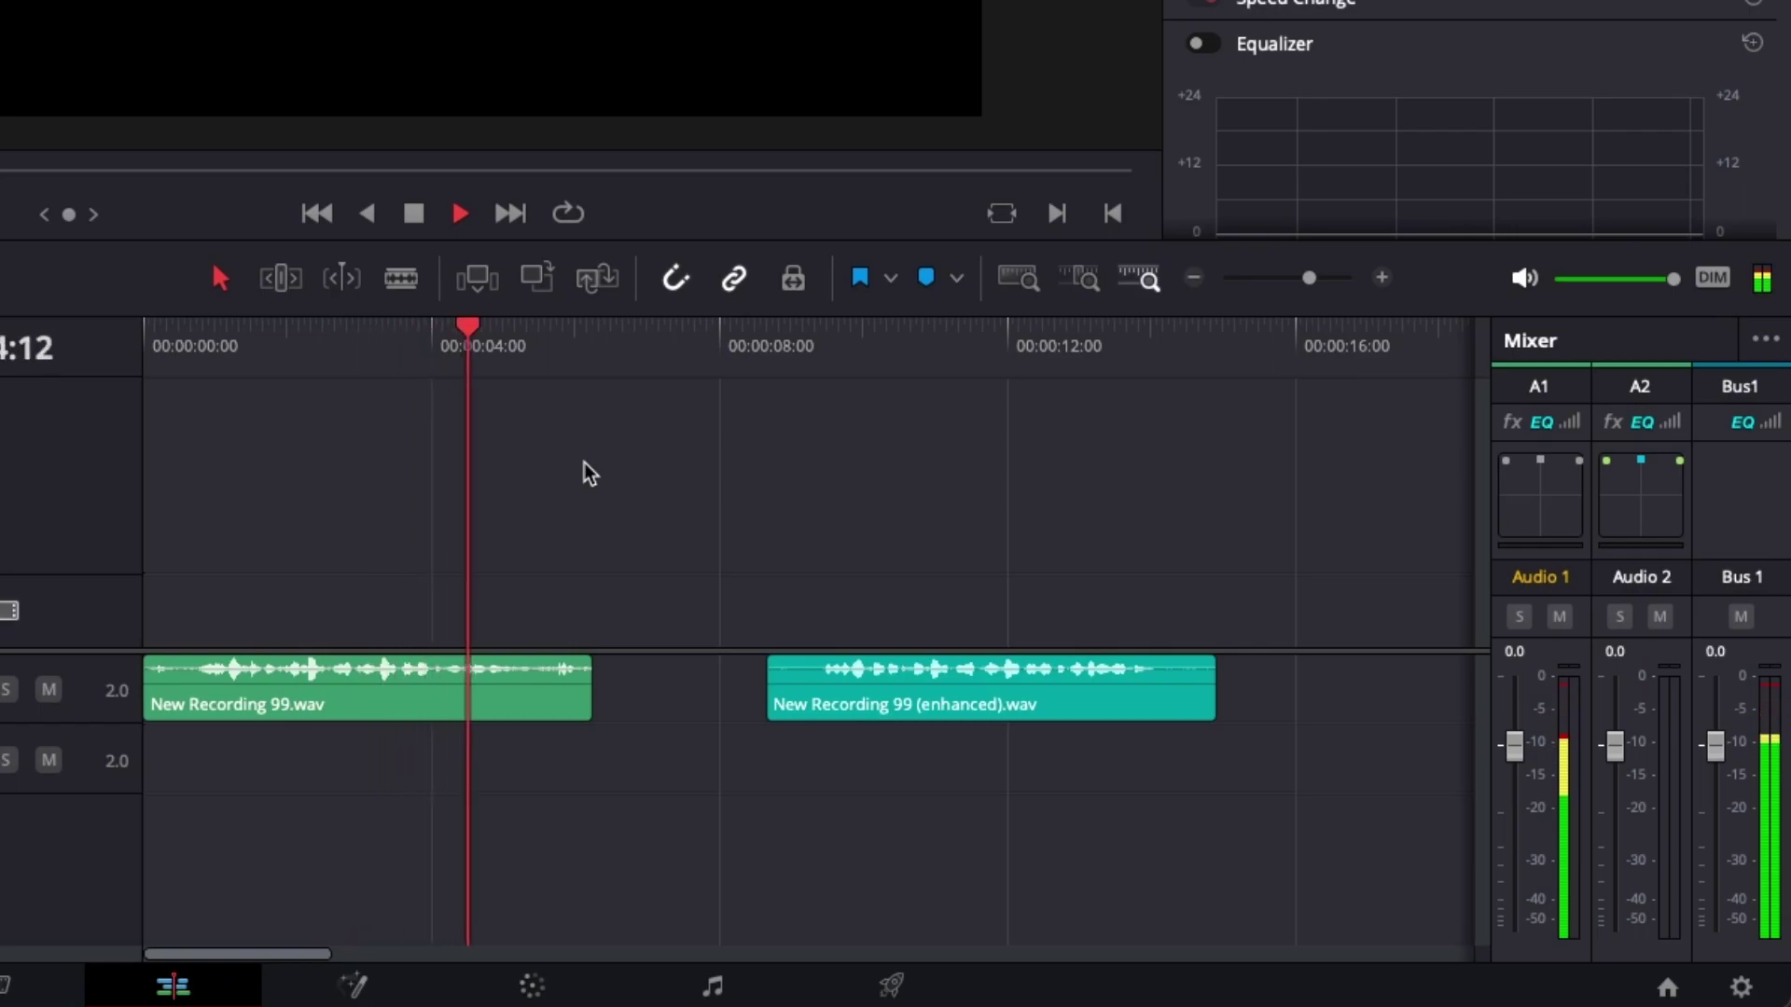
pyautogui.press('space')
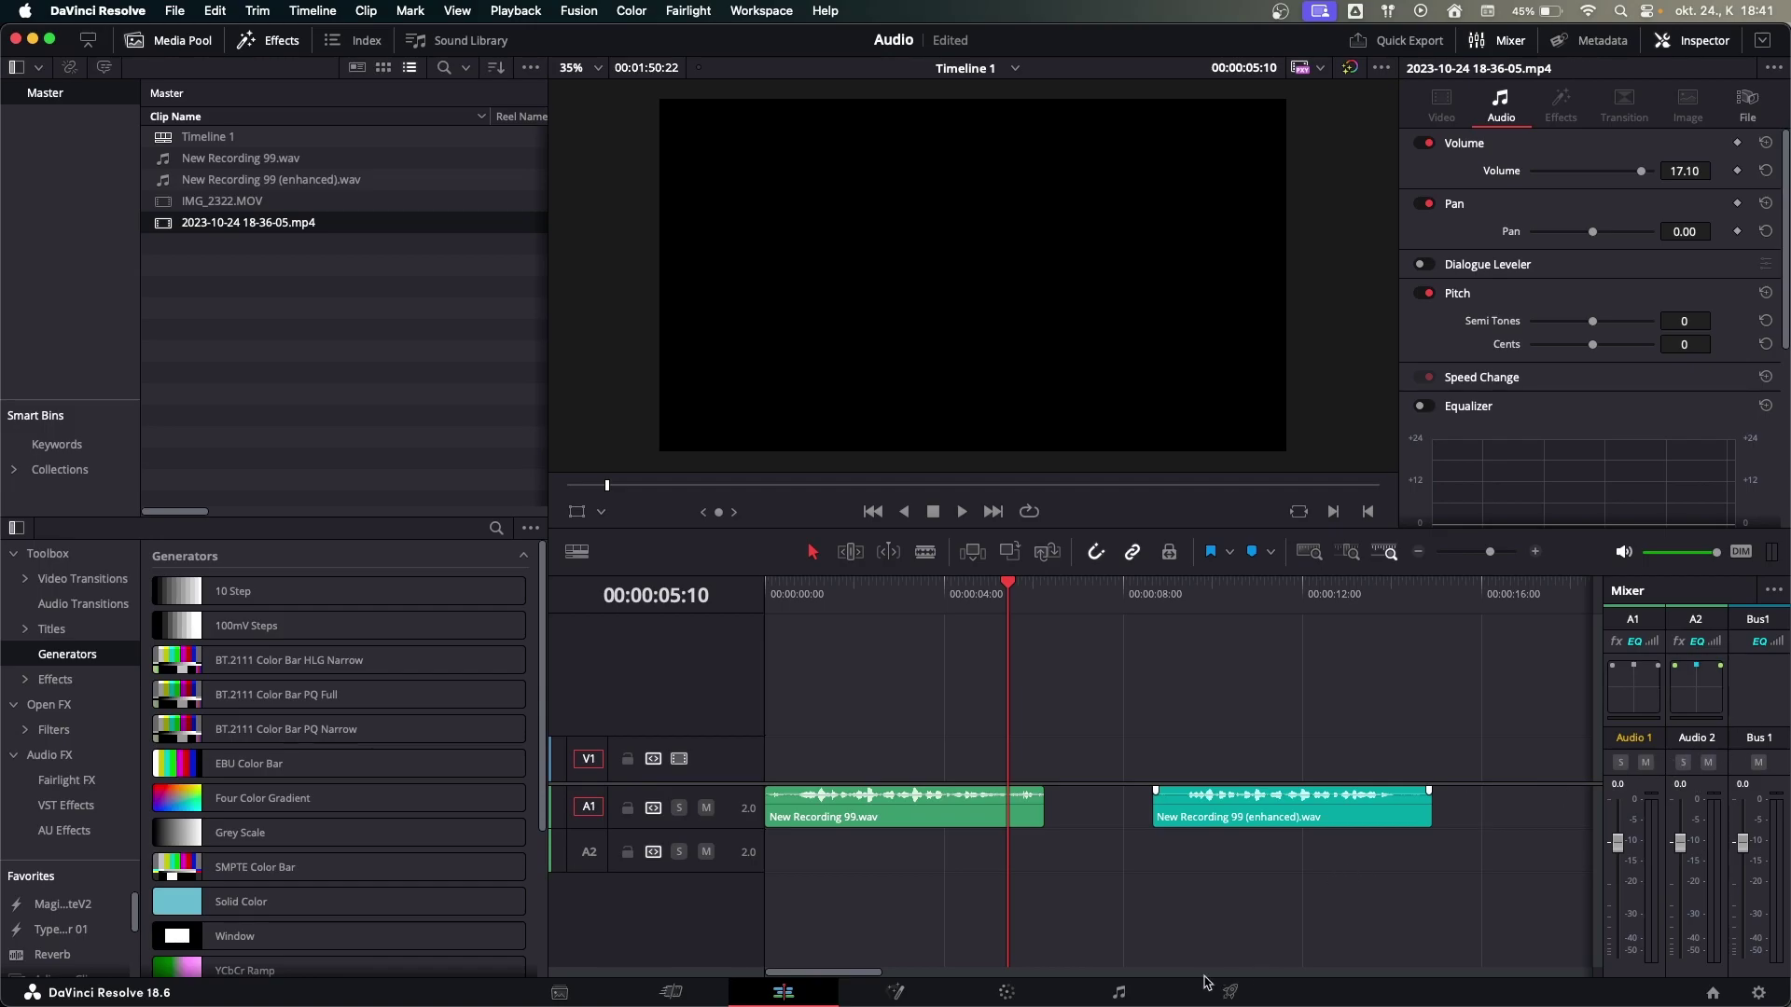
# Switch to the Fairlight page, go to the timeline start, and scroll the mixer to Bus Outputs
pyautogui.click(1120, 992)
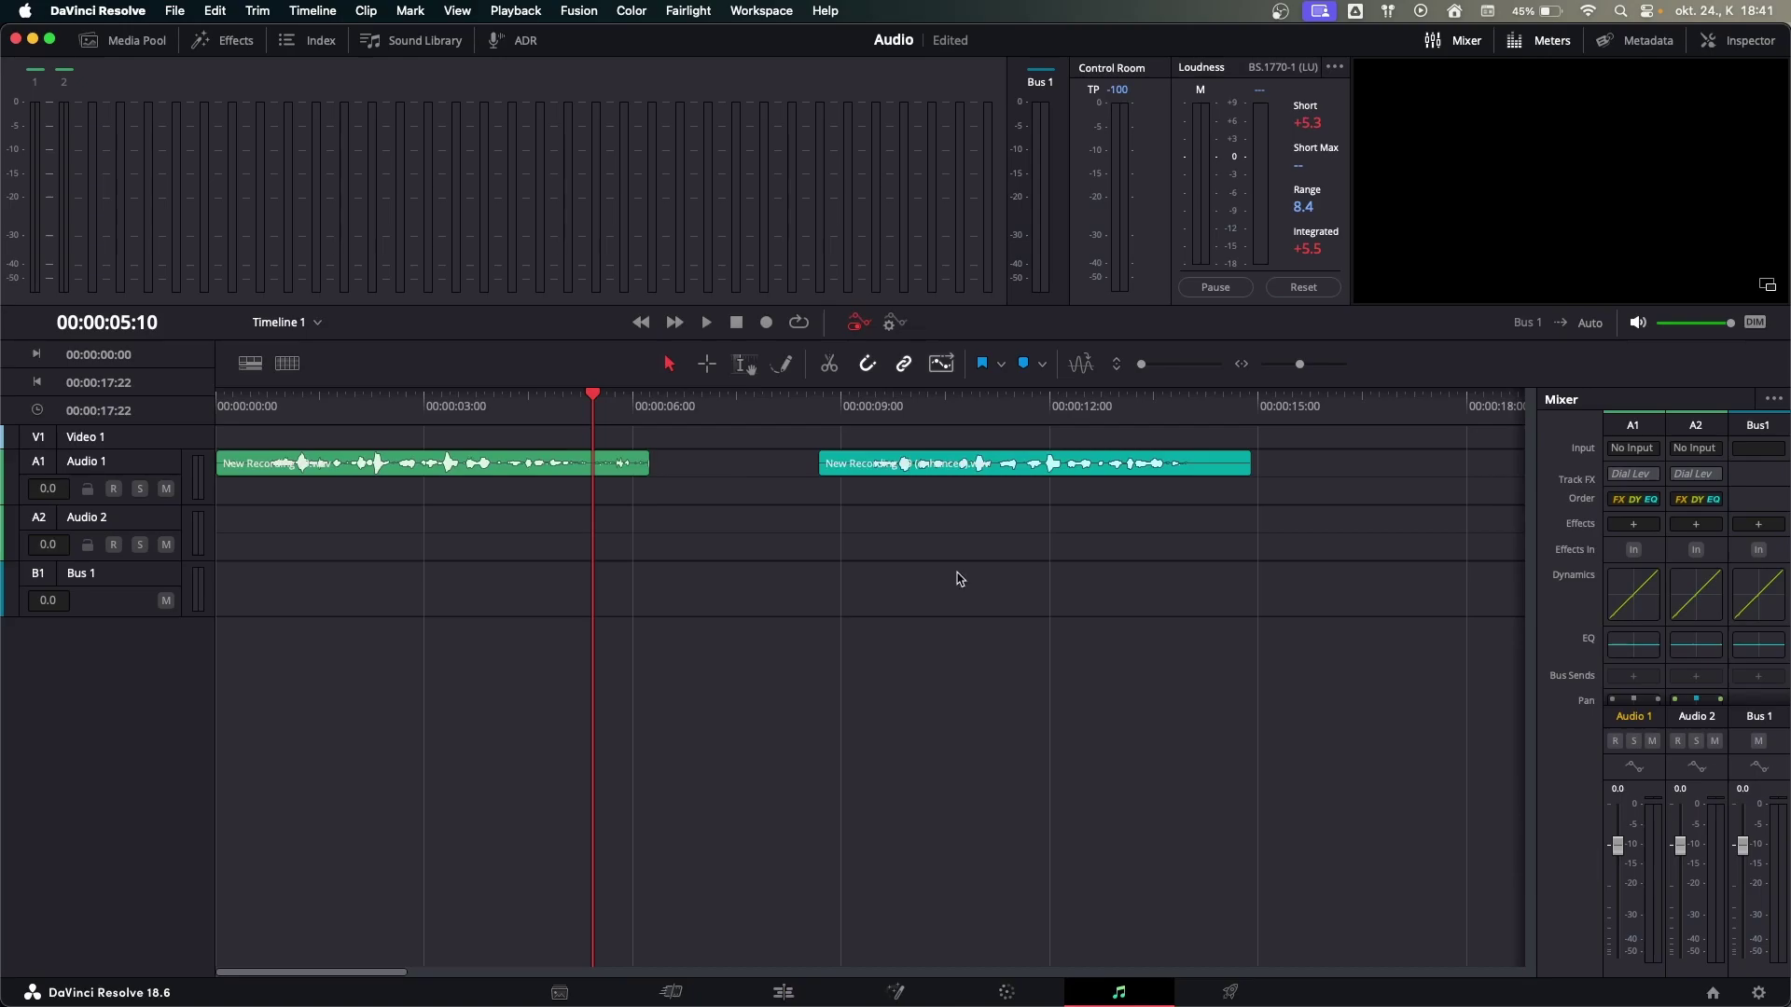
pyautogui.press('Home')
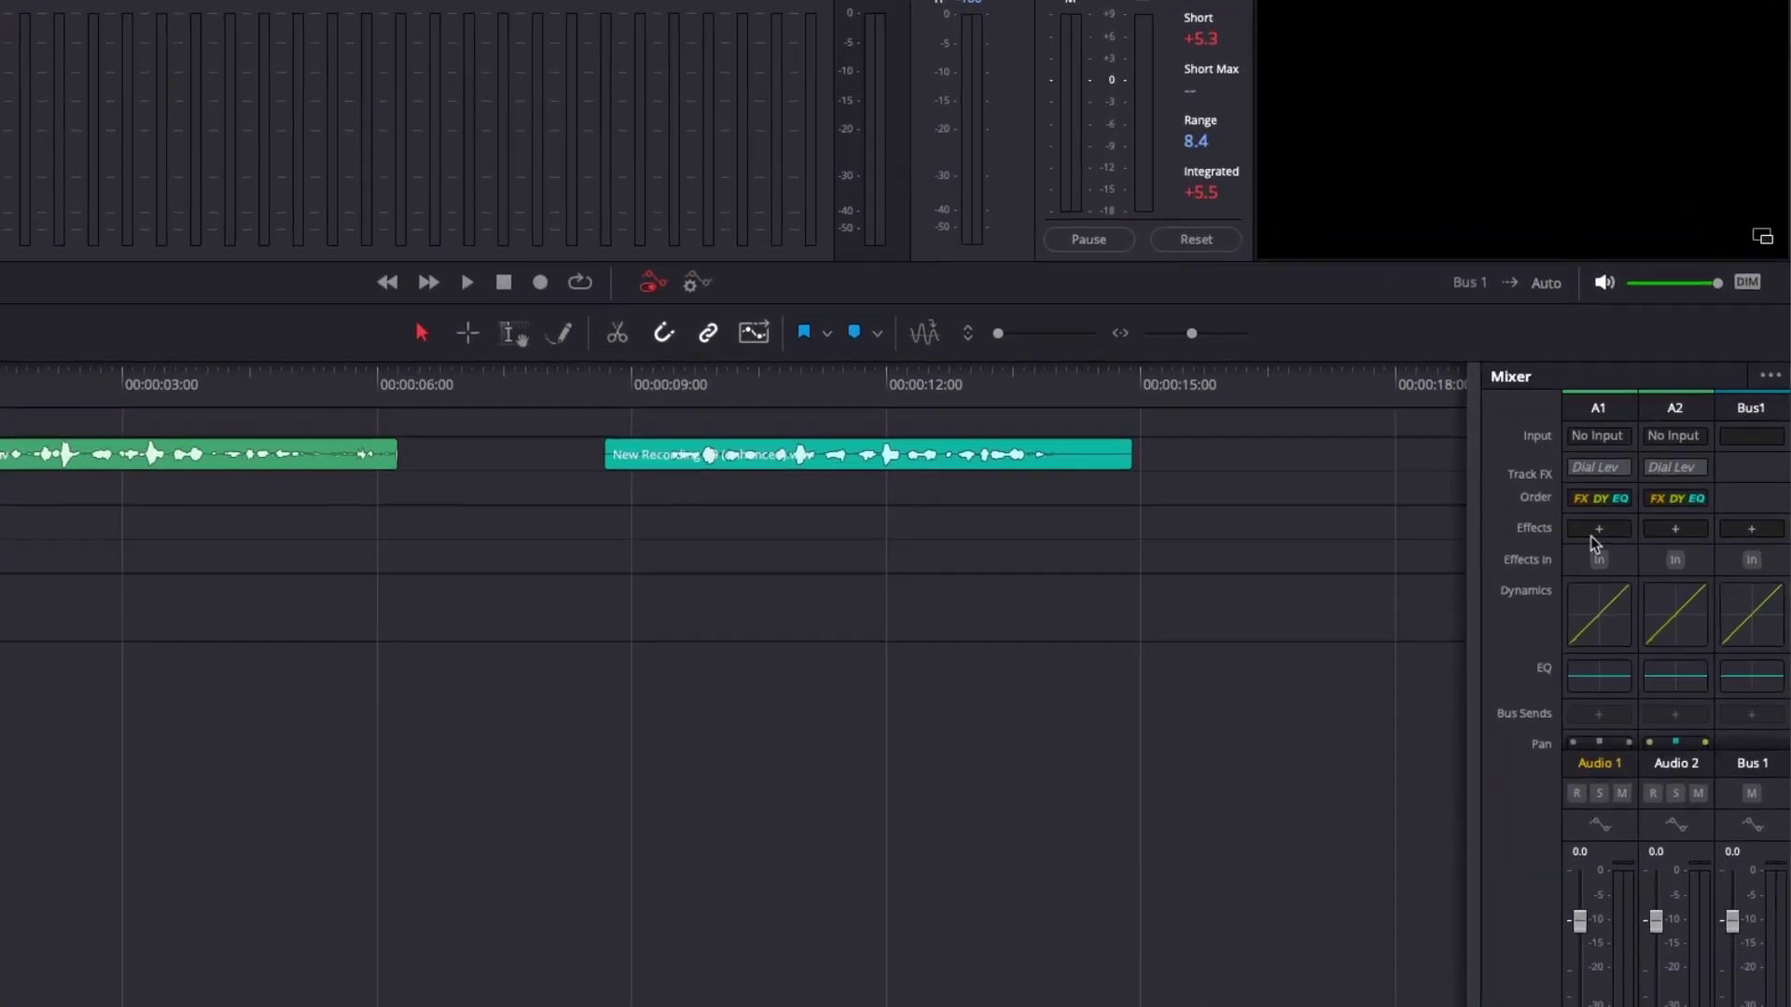
pyautogui.scroll(-3, 1640, 628)
pyautogui.scroll(2, 1639, 628)
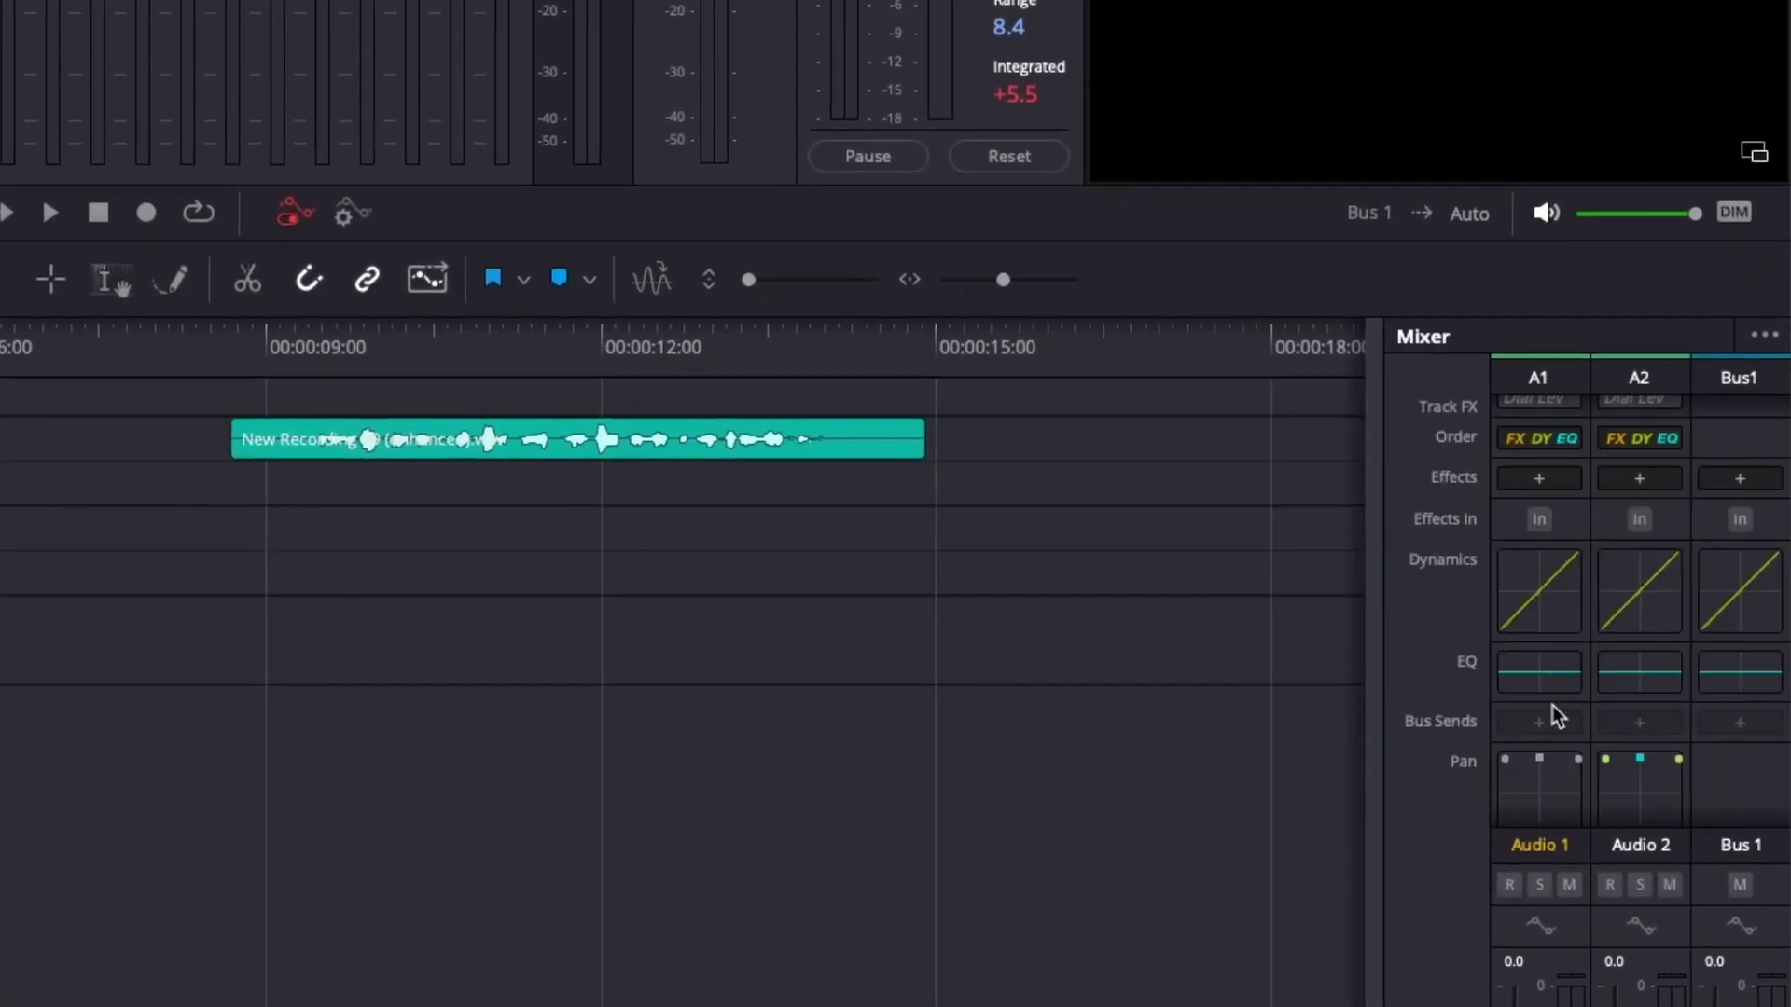
pyautogui.scroll(-2, 1536, 786)
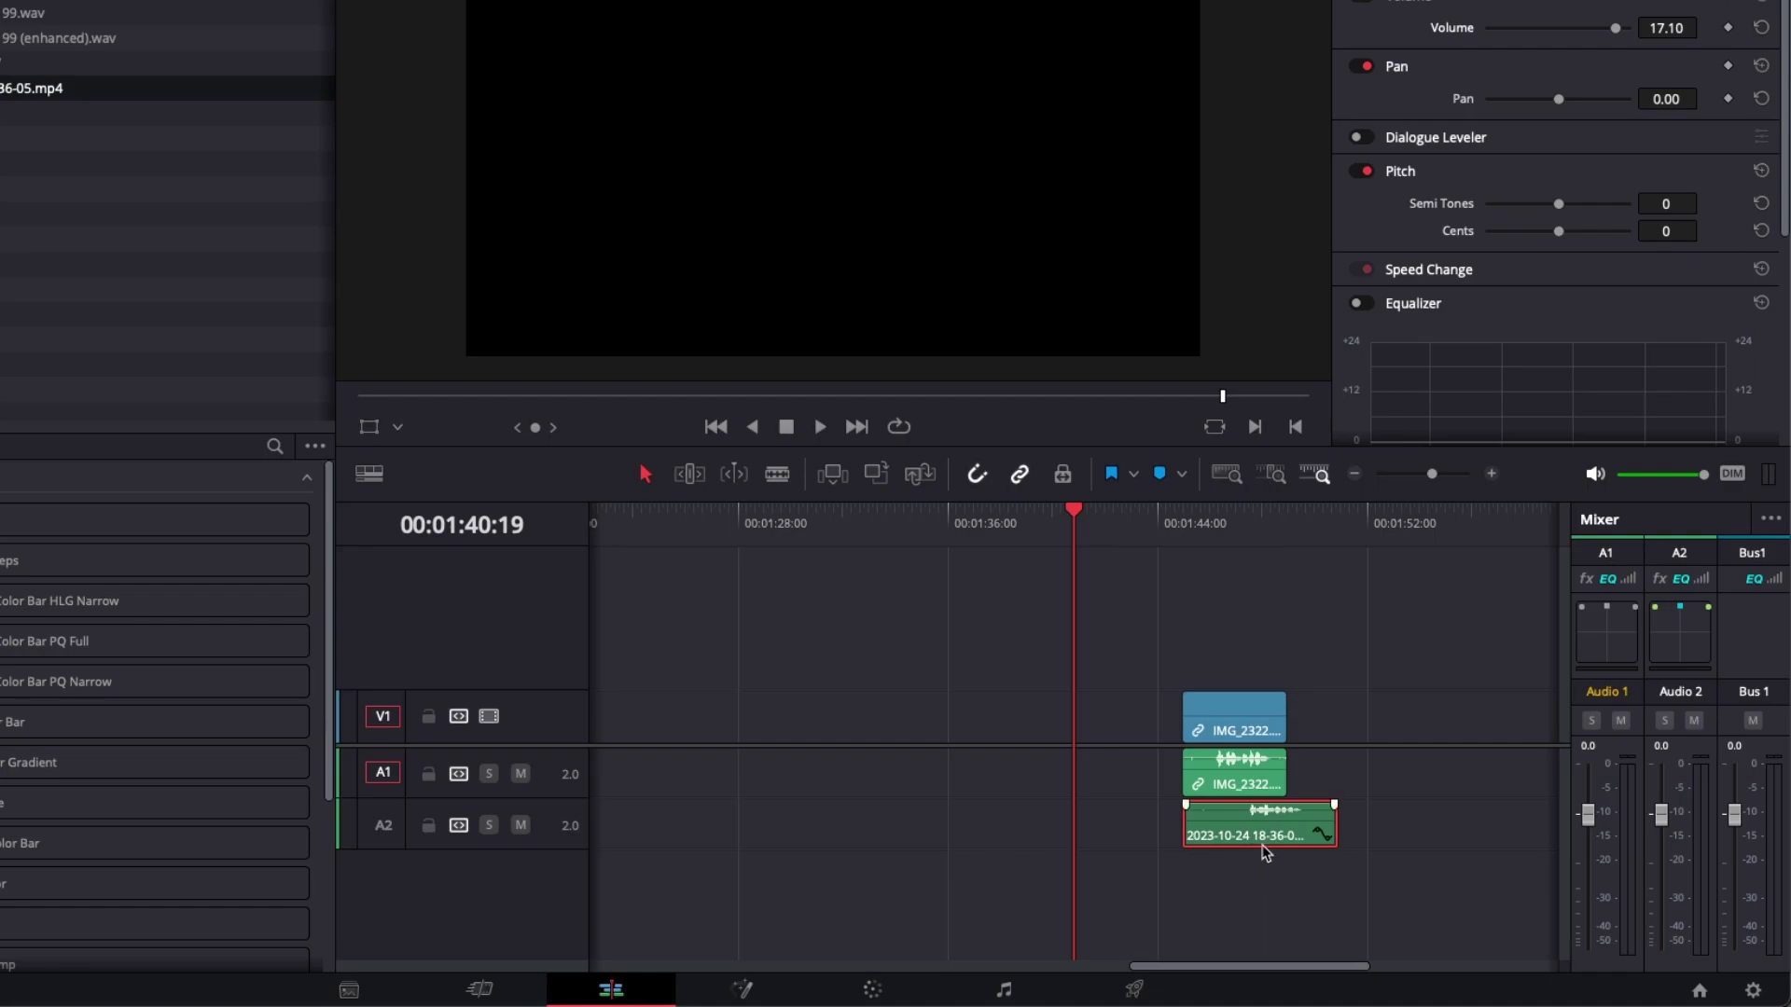
# Move the playhead onto the new camera and mic clips to preview them
pyautogui.click(1236, 526)
pyautogui.hotkey('ctrl', '=')
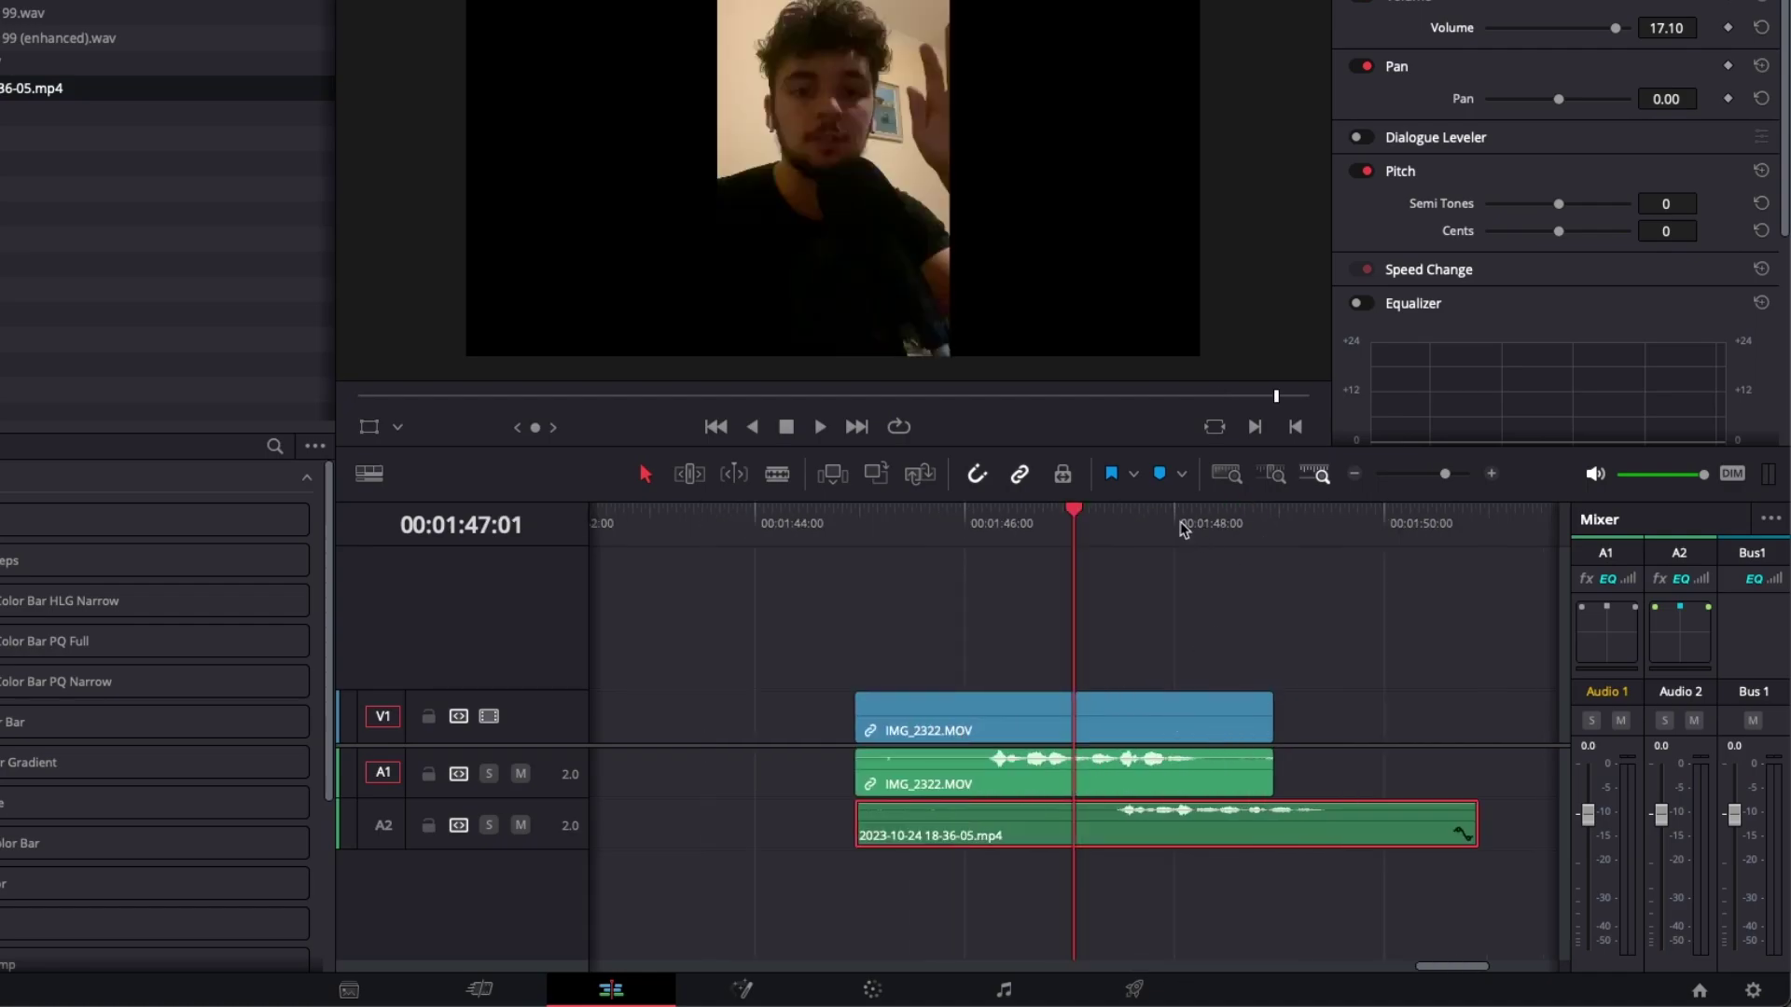
pyautogui.click(1227, 523)
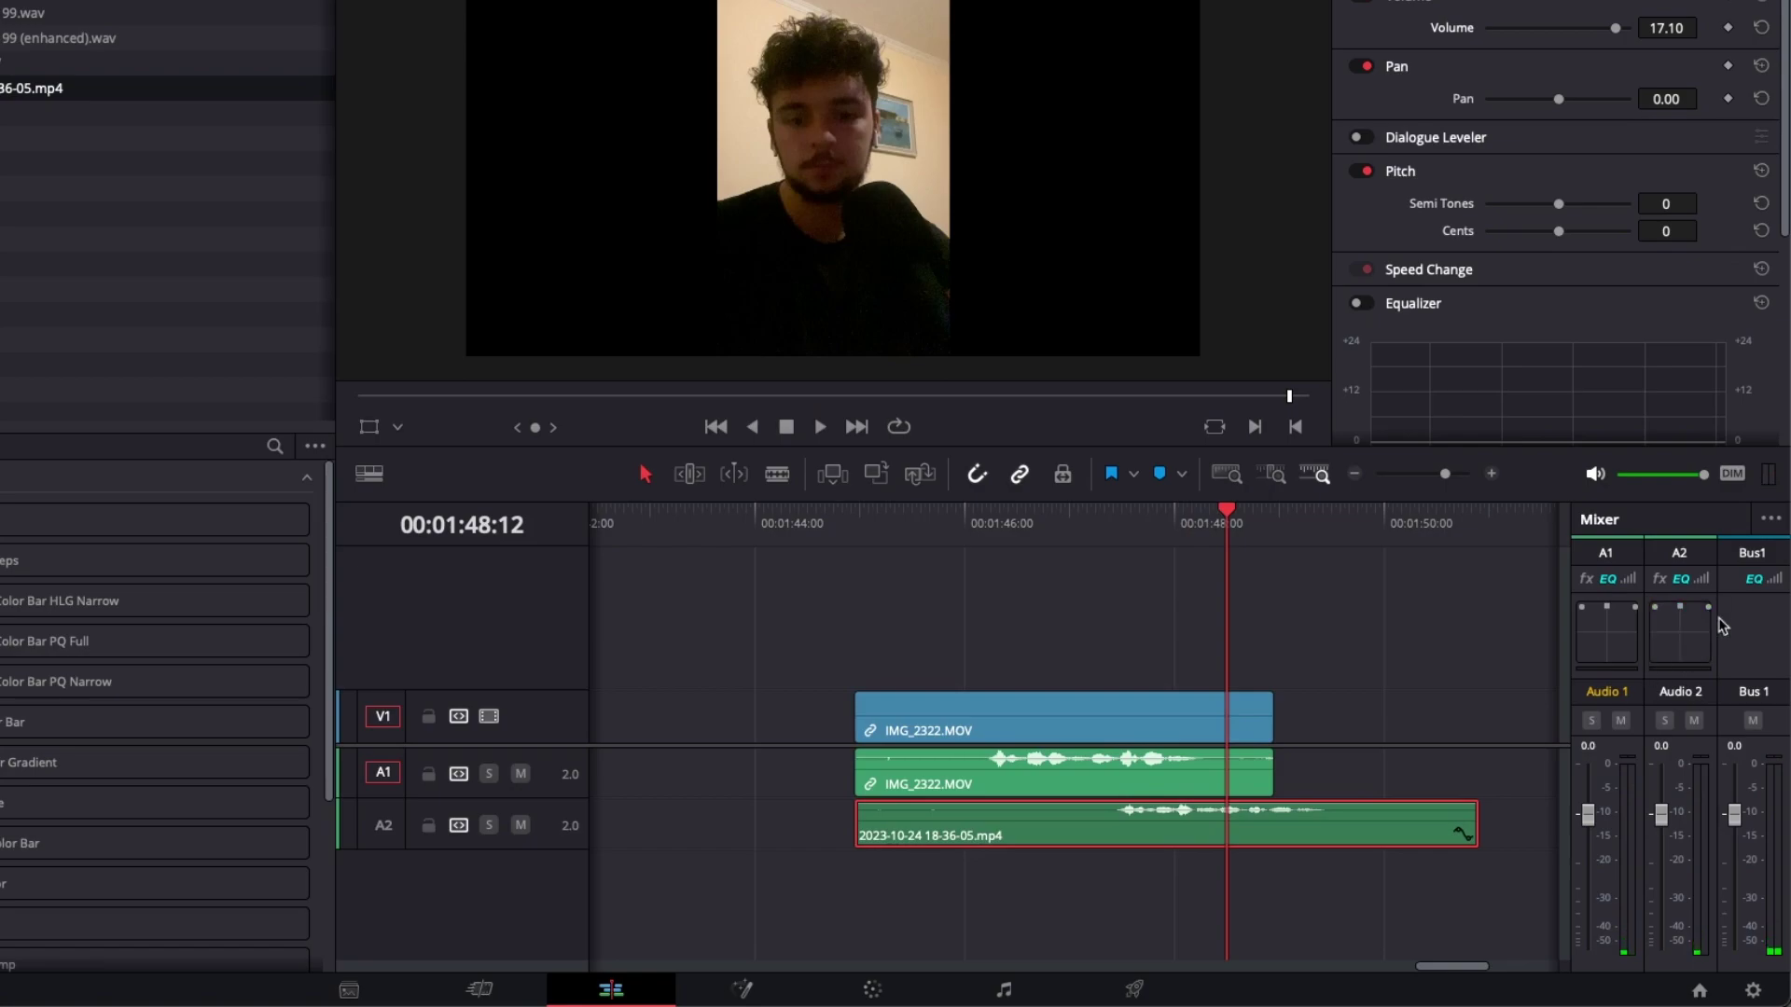
pyautogui.click(1039, 523)
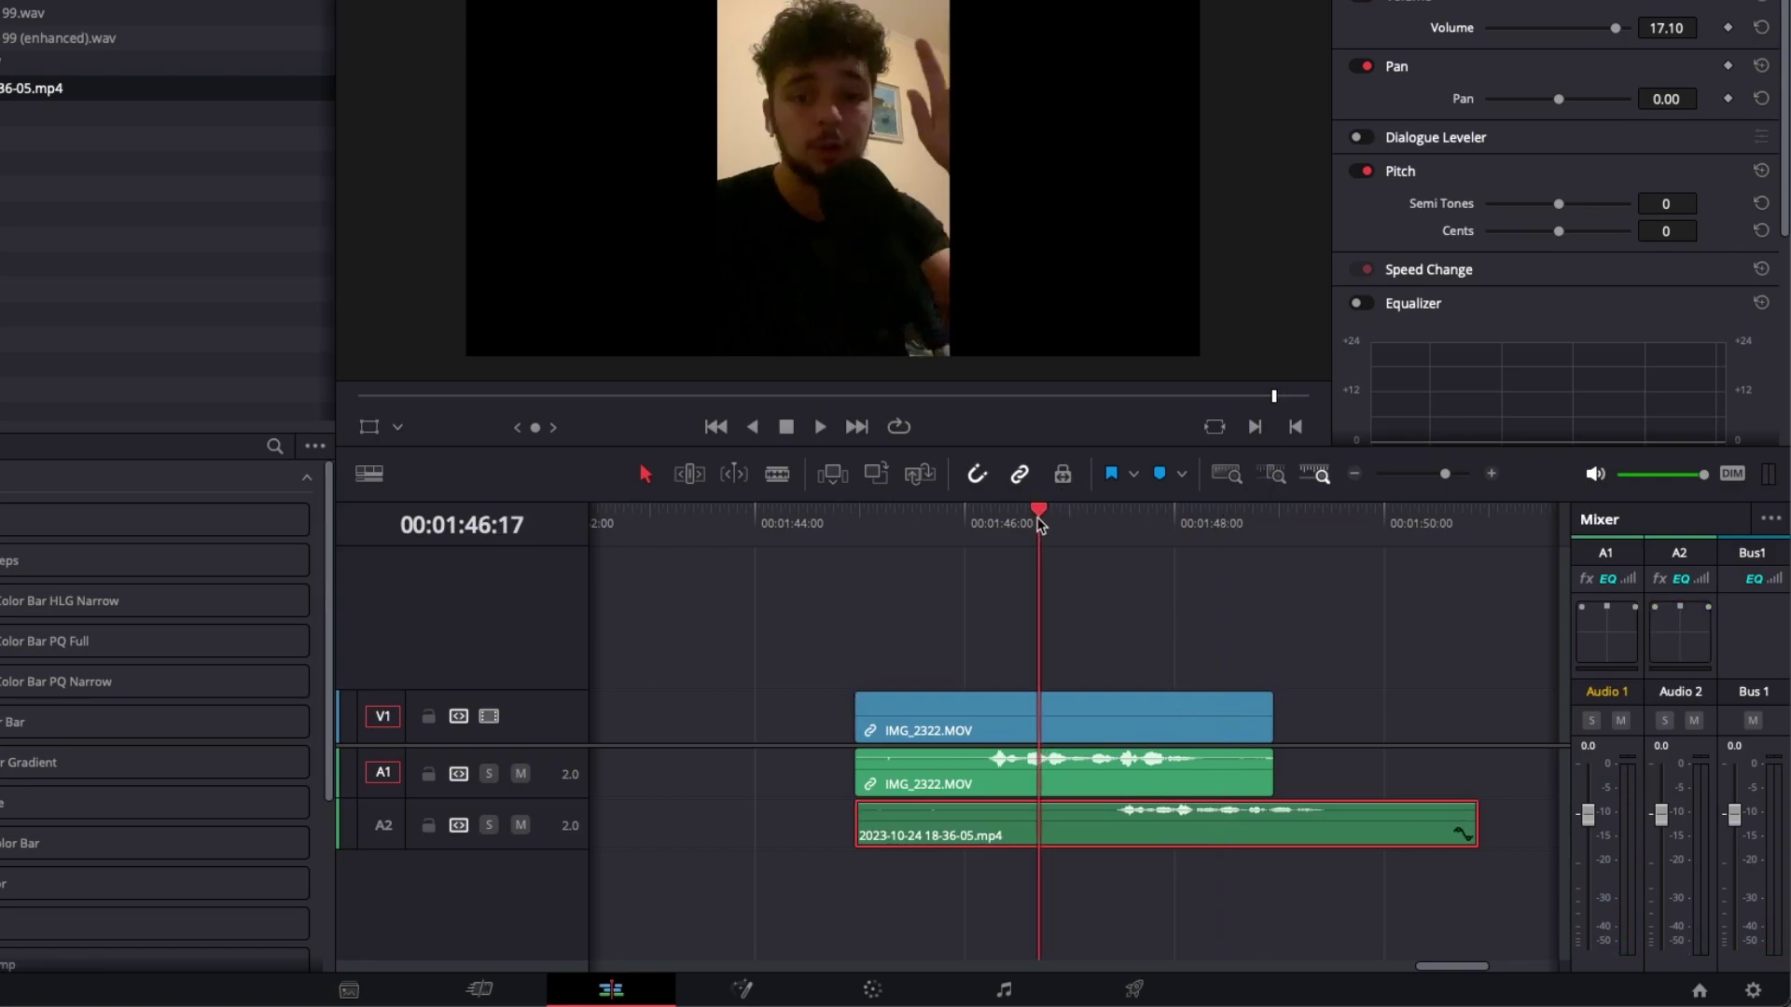
# Select the V1, A1 and A2 clips and auto-align them based on waveform
pyautogui.moveTo(1270, 924); pyautogui.dragTo(1156, 718)
pyautogui.rightClick(1157, 714)
pyautogui.moveTo(1250, 357)
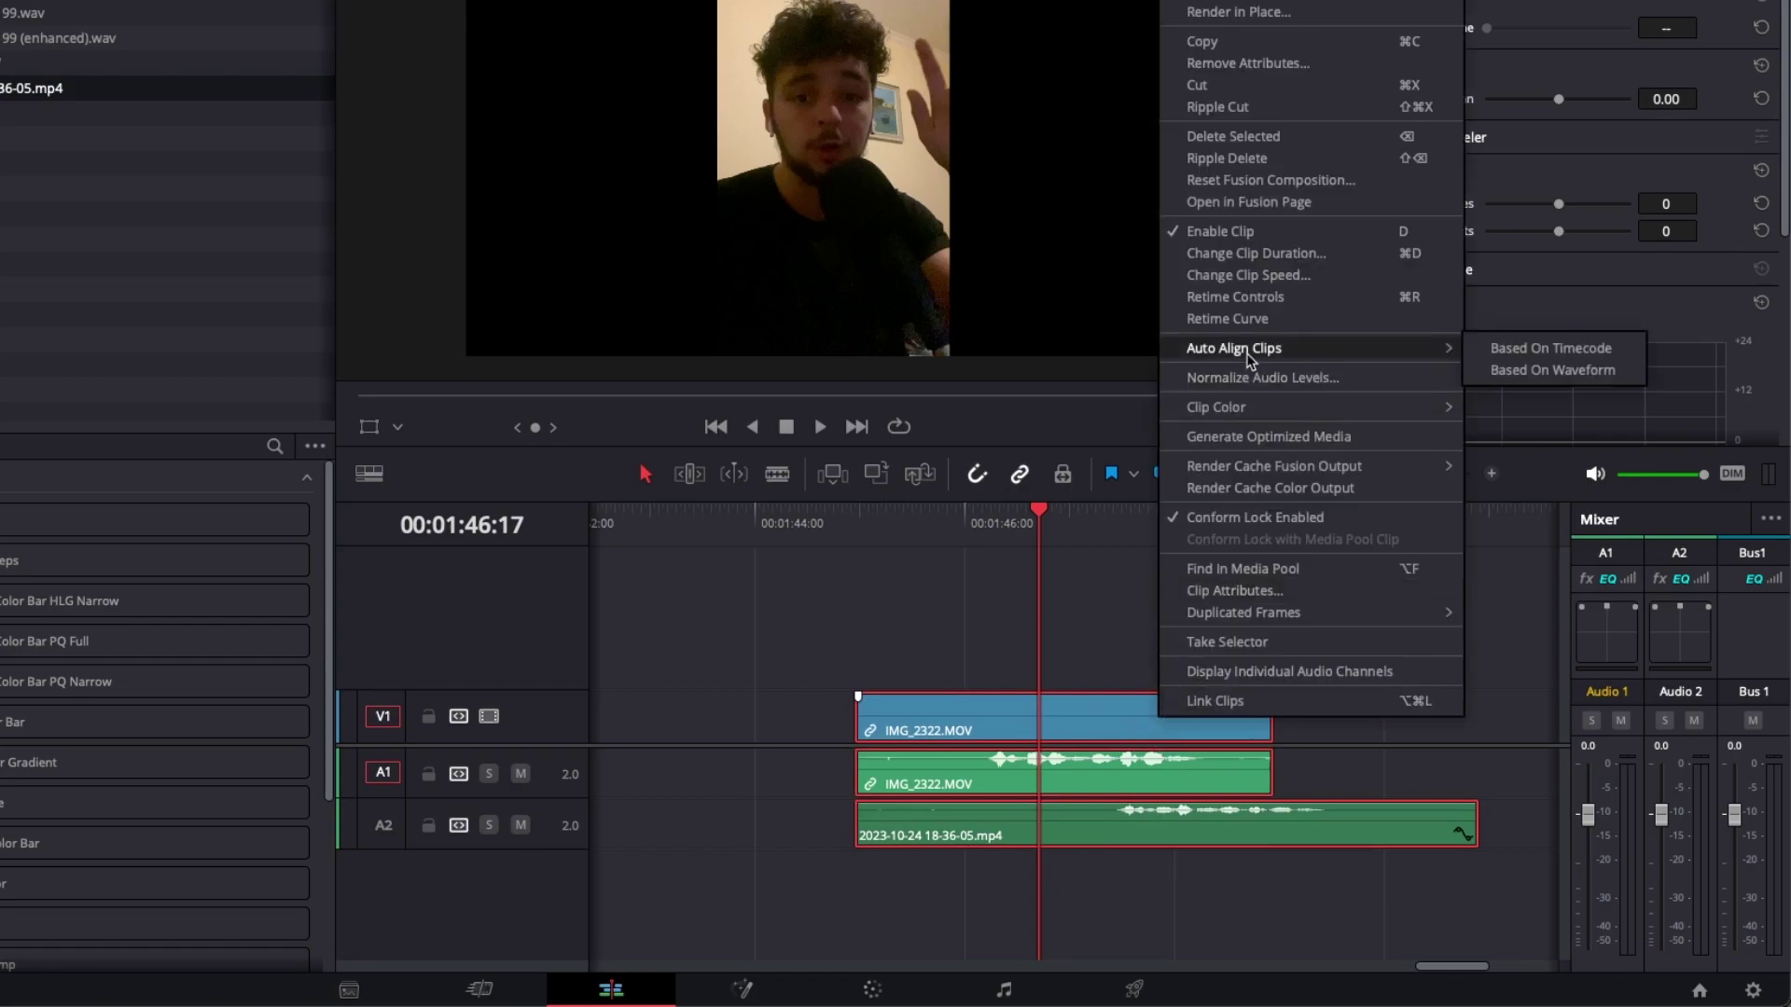
pyautogui.click(1553, 370)
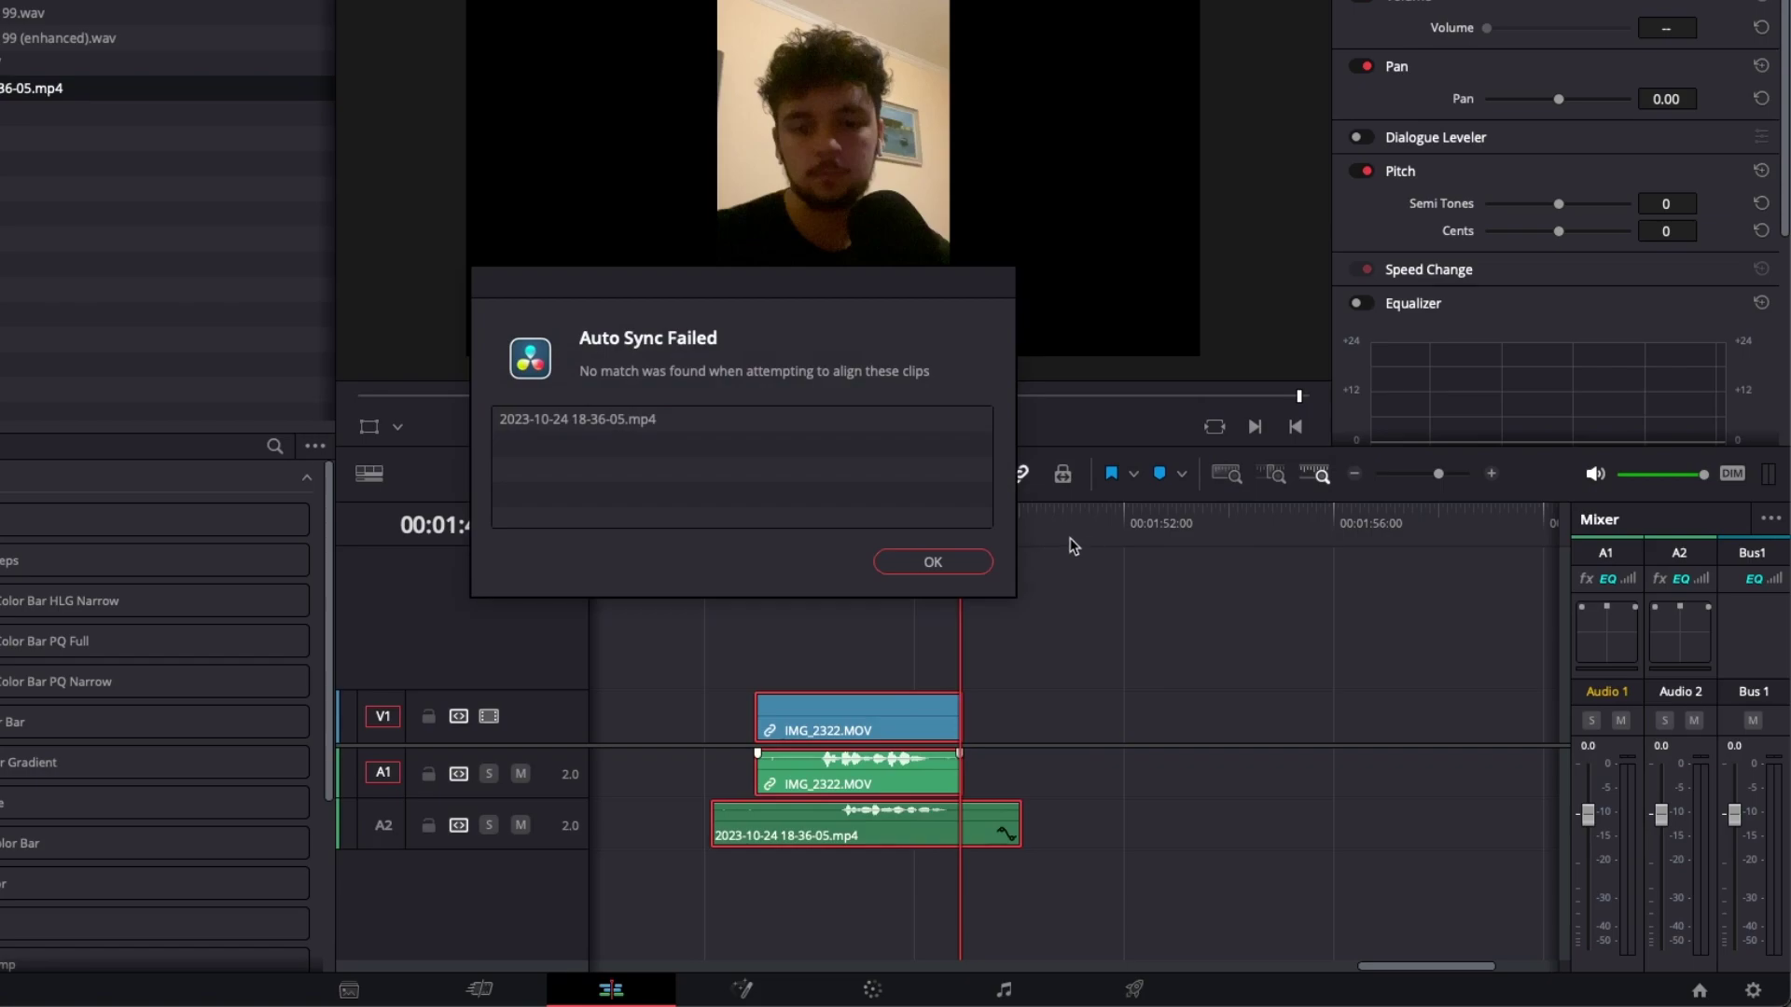
# Dismiss the failed sync notice, slide the A2 mic clip into sync, and trim its ends to the video
pyautogui.click(932, 563)
pyautogui.click(840, 532)
pyautogui.moveTo(842, 534); pyautogui.dragTo(819, 534)
pyautogui.click(1183, 839)
pyautogui.scroll(2, 1200, 839)
pyautogui.scroll(4, 1203, 836)
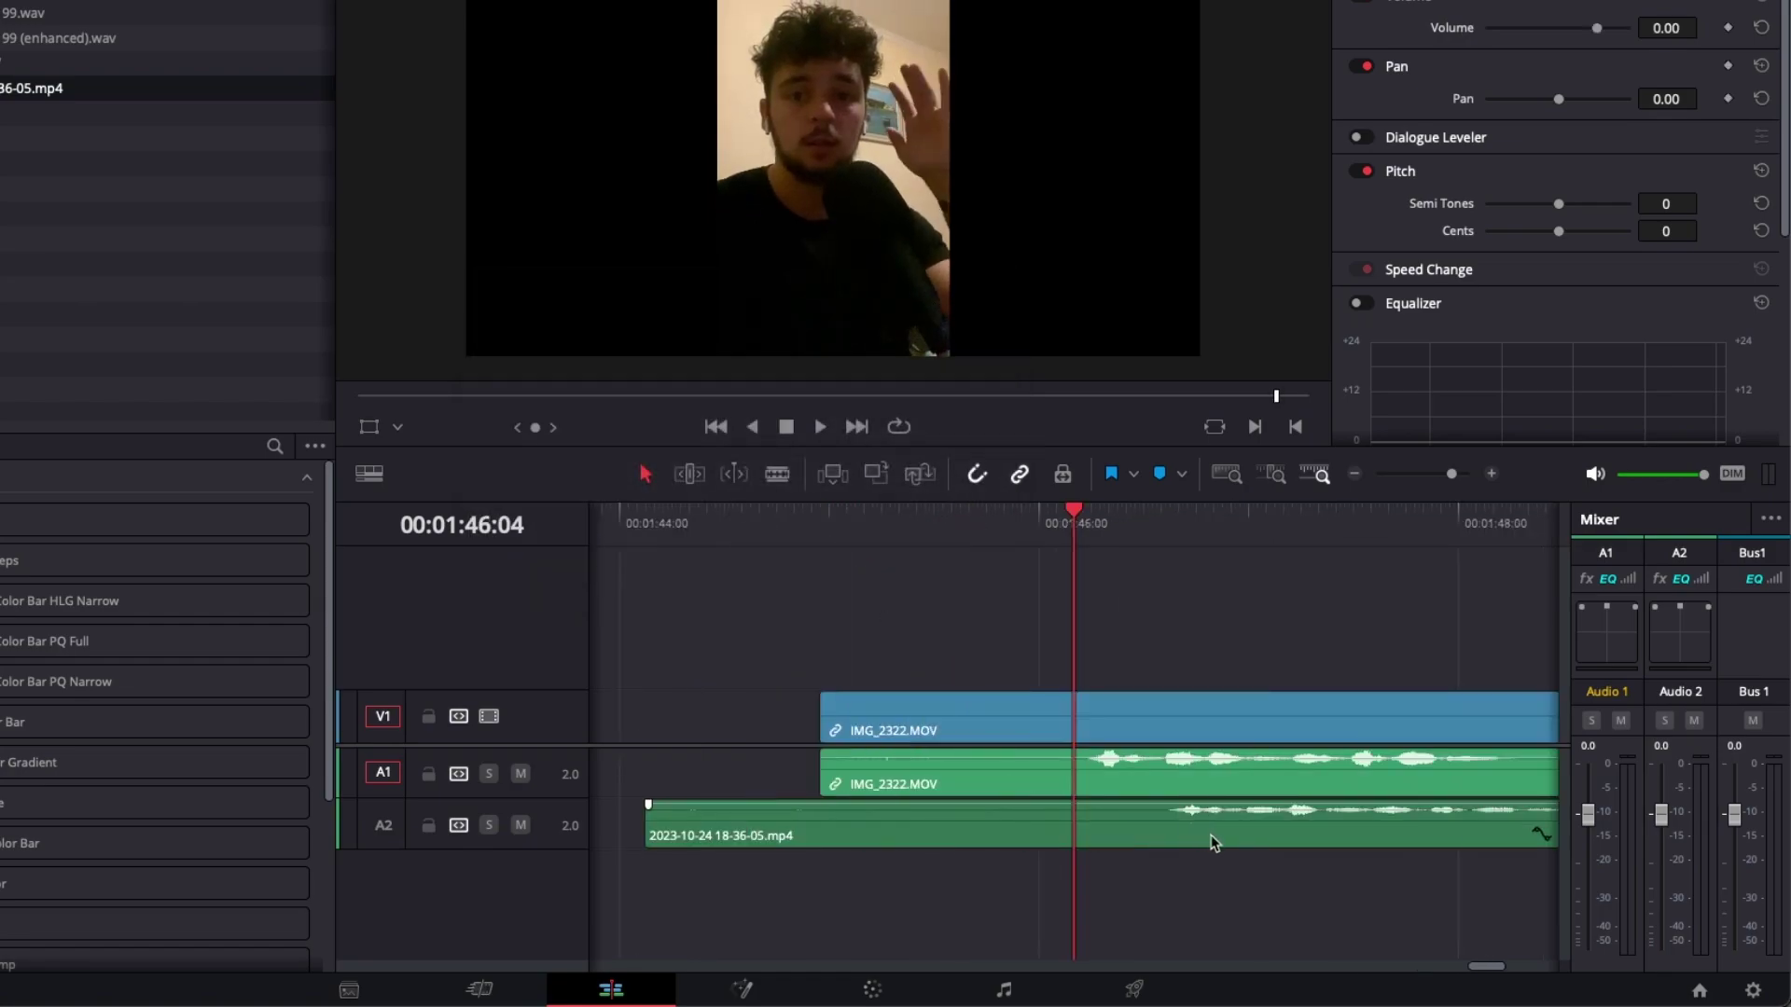
pyautogui.moveTo(1186, 819); pyautogui.dragTo(1118, 818)
pyautogui.press('space')
pyautogui.scroll(-5, 1107, 551)
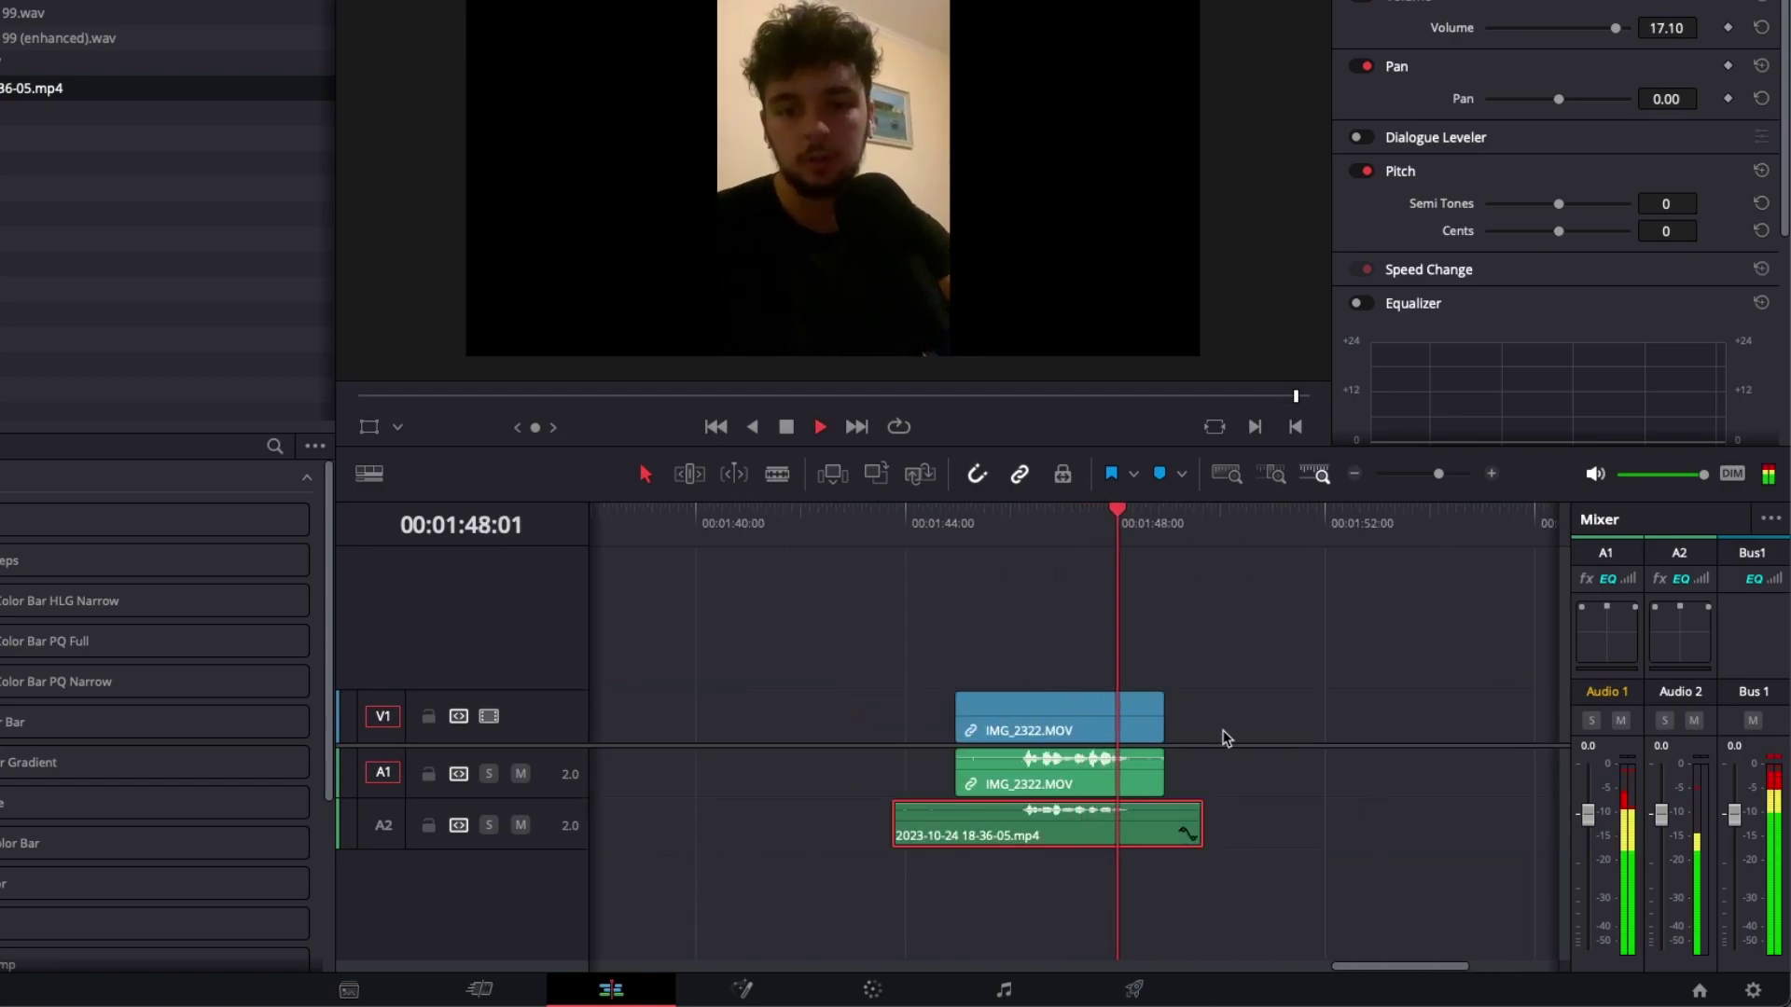
pyautogui.press('space')
pyautogui.moveTo(1203, 821); pyautogui.dragTo(1164, 825)
pyautogui.moveTo(894, 825); pyautogui.dragTo(953, 825)
# Unlink the camera clip and delete its own A1 audio
pyautogui.rightClick(1117, 781)
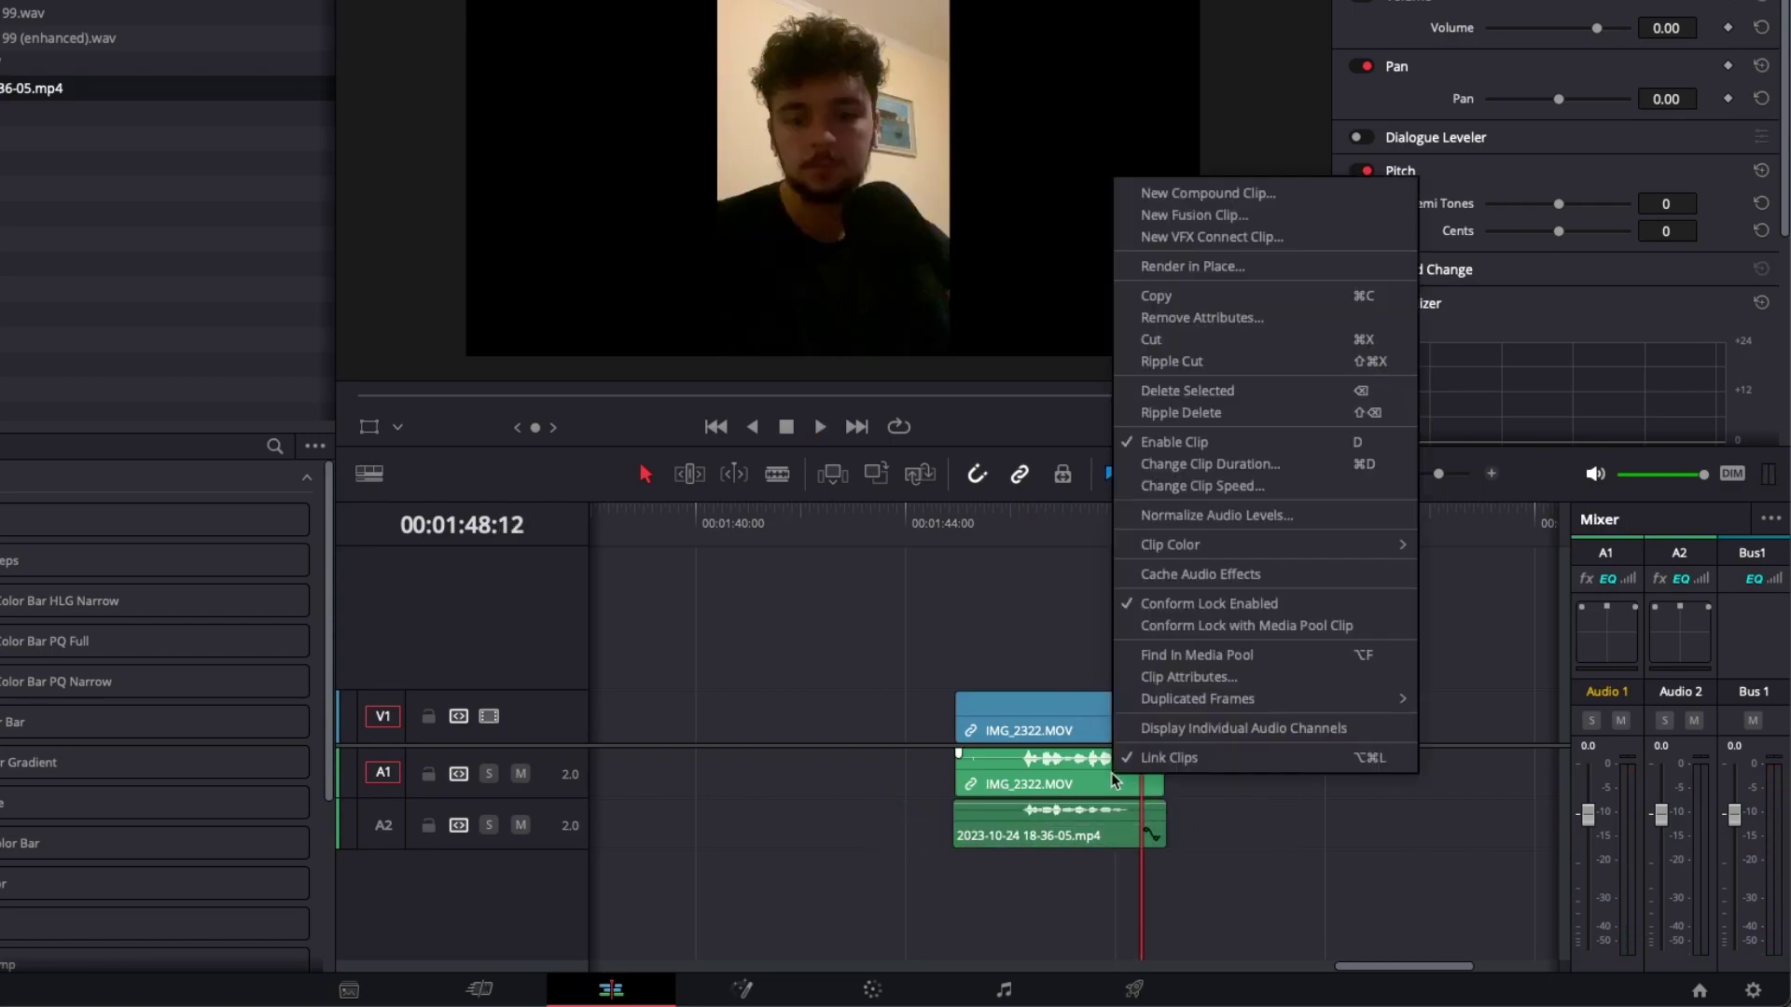
pyautogui.click(1157, 757)
pyautogui.click(1194, 775)
pyautogui.moveTo(1077, 765); pyautogui.dragTo(1098, 781)
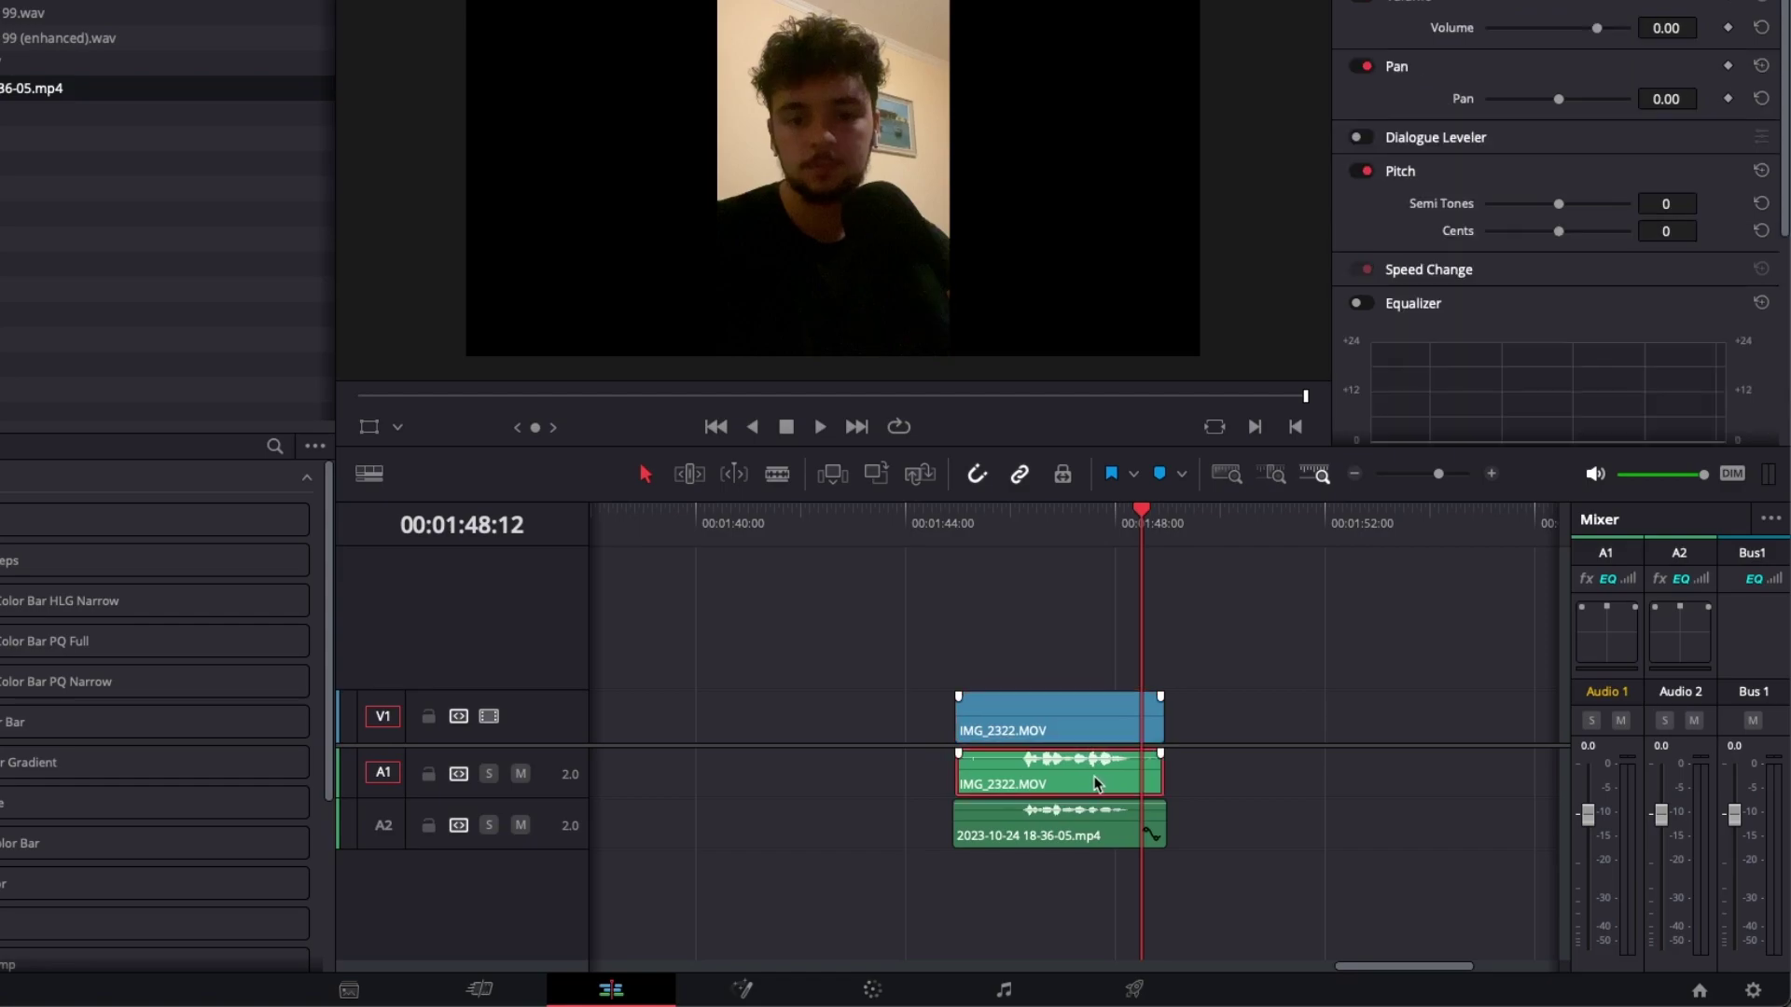
pyautogui.press('Delete')
# Align the mic clip with the video's start and link the two clips
pyautogui.click(998, 535)
pyautogui.press('space')
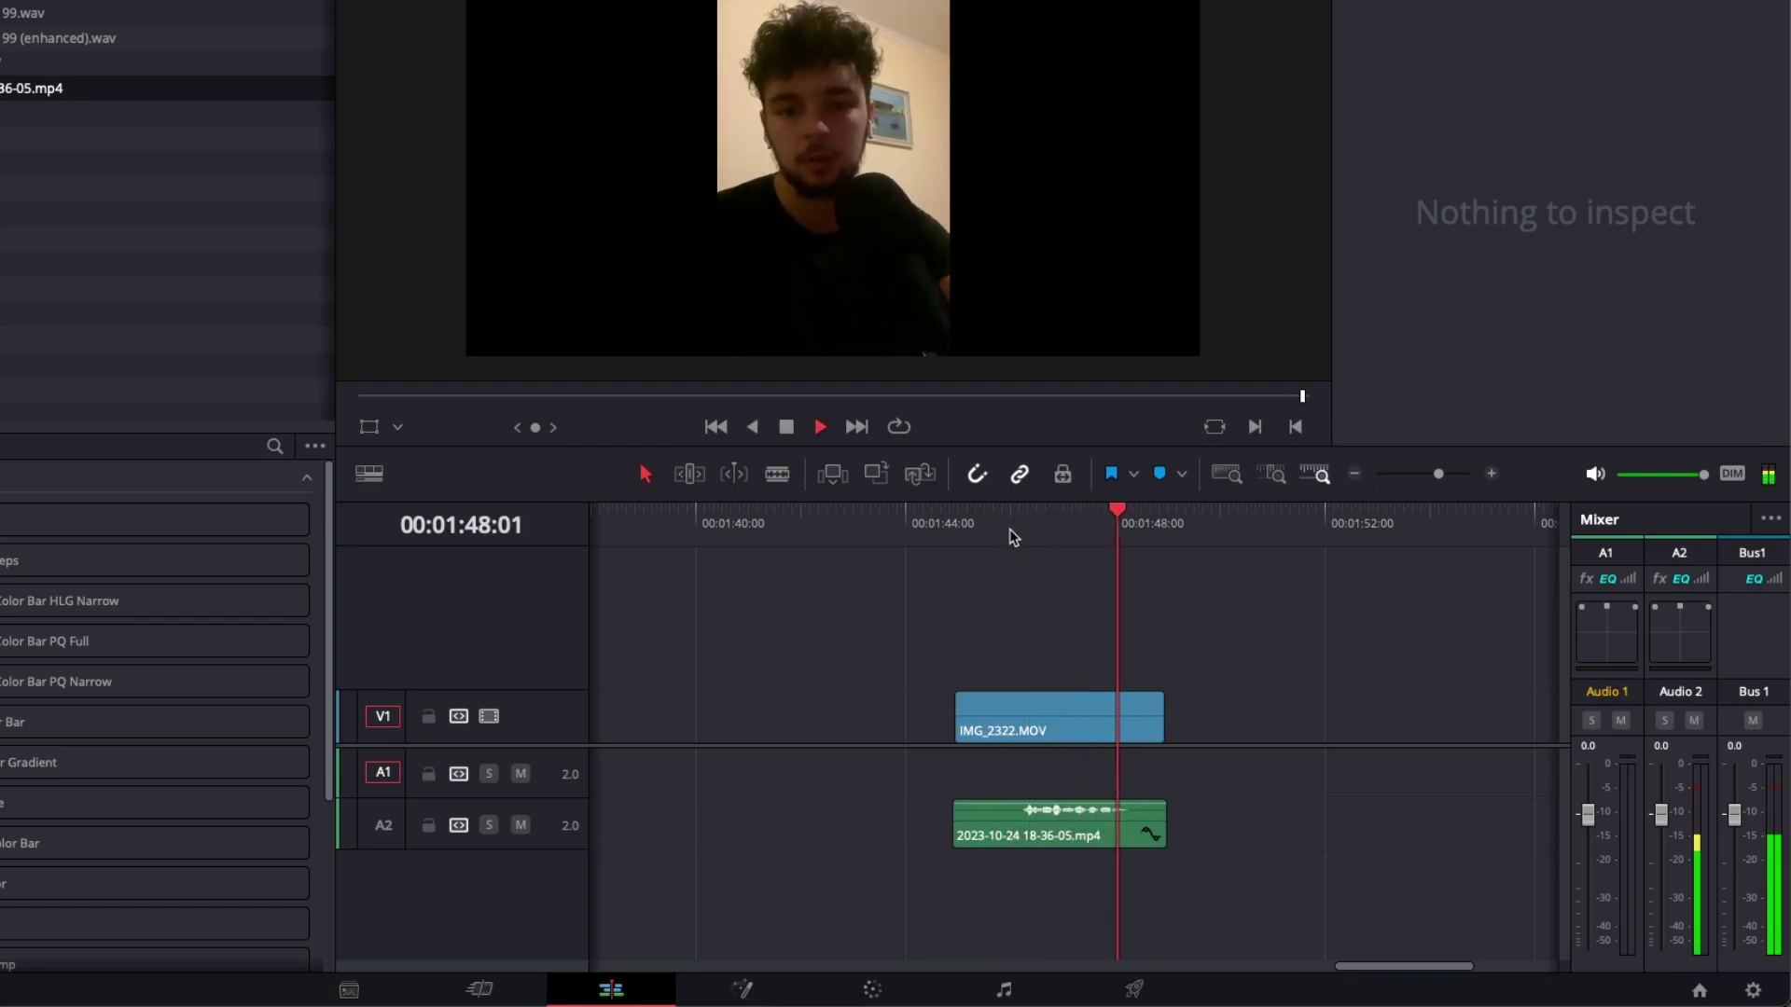
pyautogui.press('space')
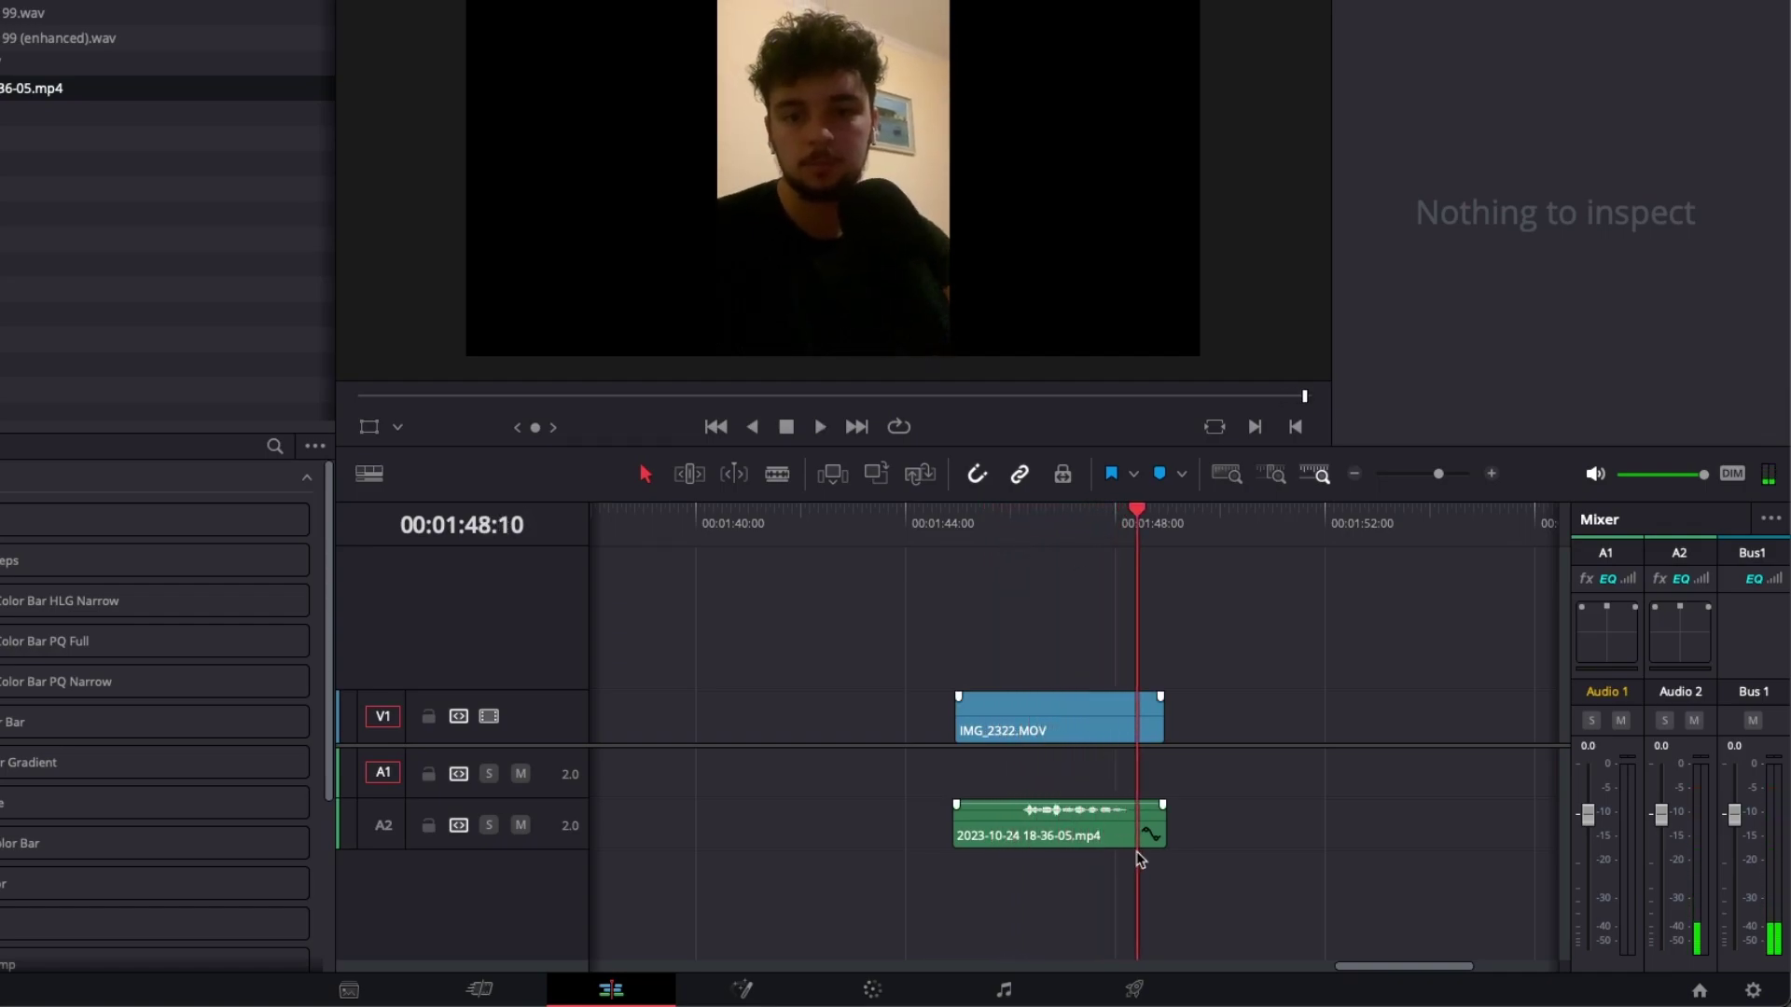
pyautogui.moveTo(1138, 848); pyautogui.dragTo(1143, 848)
pyautogui.keyDown('super'); pyautogui.click(1119, 718); pyautogui.keyUp('super')
pyautogui.rightClick(1121, 705)
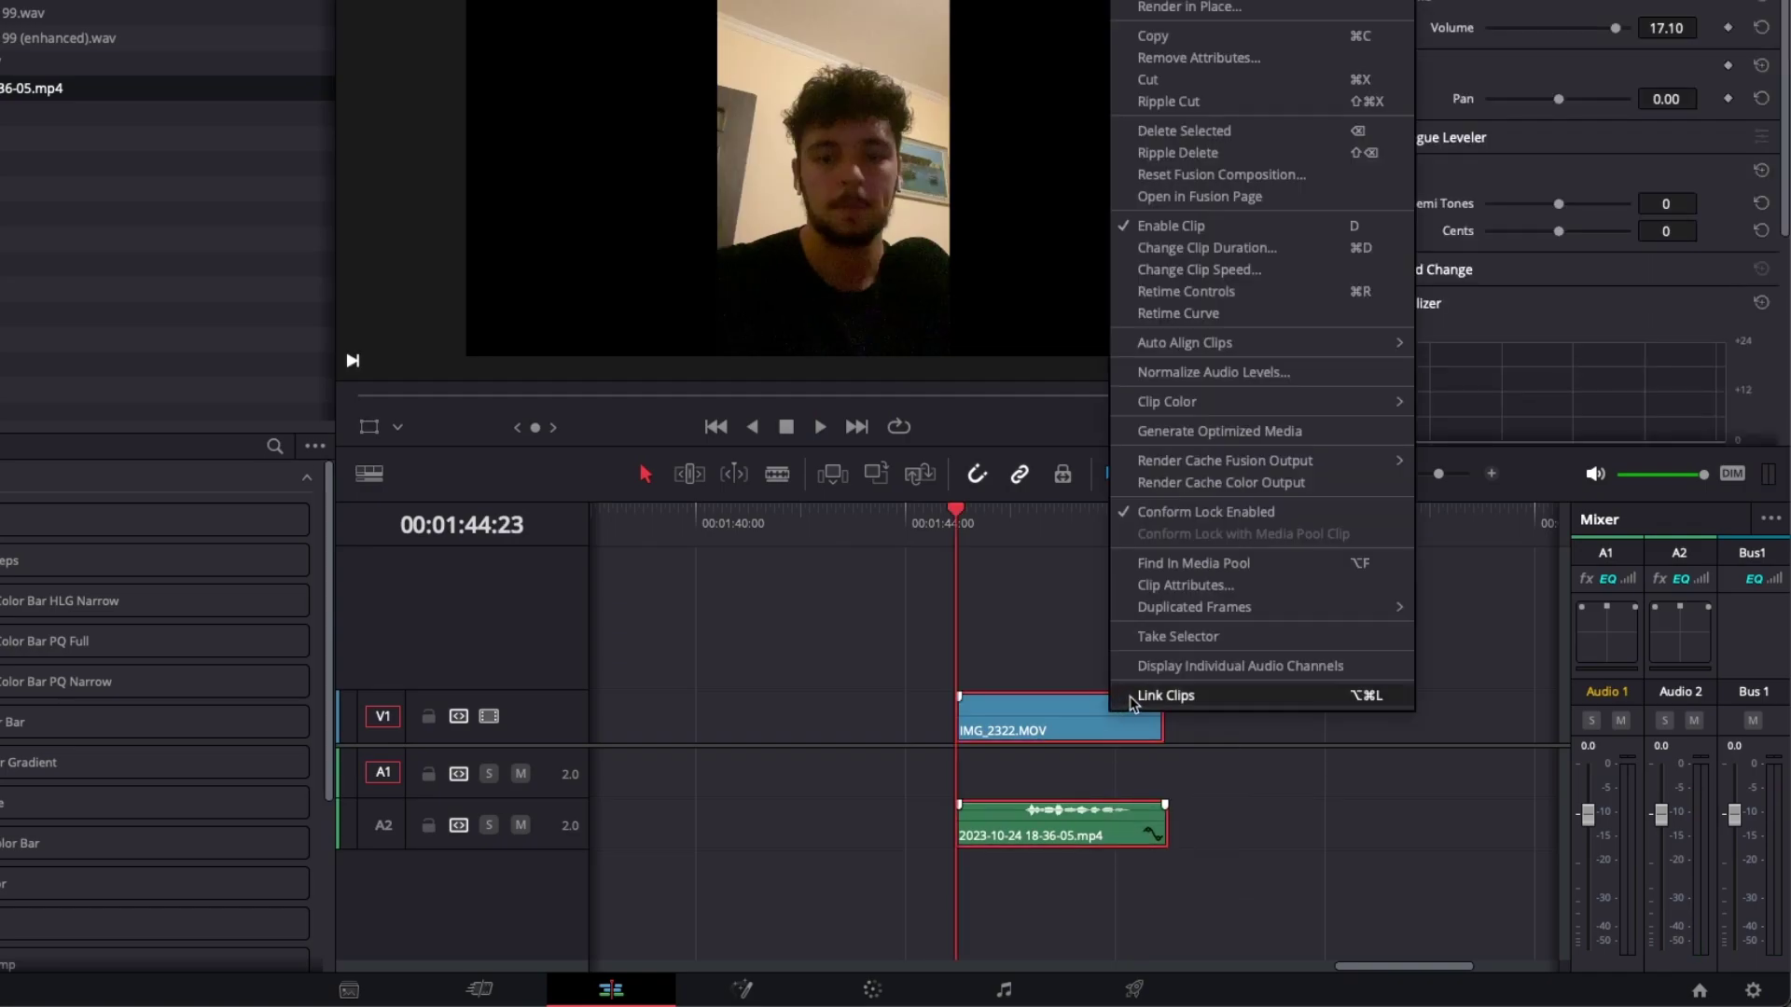
pyautogui.click(1166, 695)
# Split both linked clips at the playhead and ripple-trim the right-hand pieces shorter
pyautogui.moveTo(1024, 523); pyautogui.dragTo(1042, 522)
pyautogui.press('super+b')
pyautogui.hotkey('shift', 'Right')
pyautogui.hotkey('shift', '[')
pyautogui.press('space')
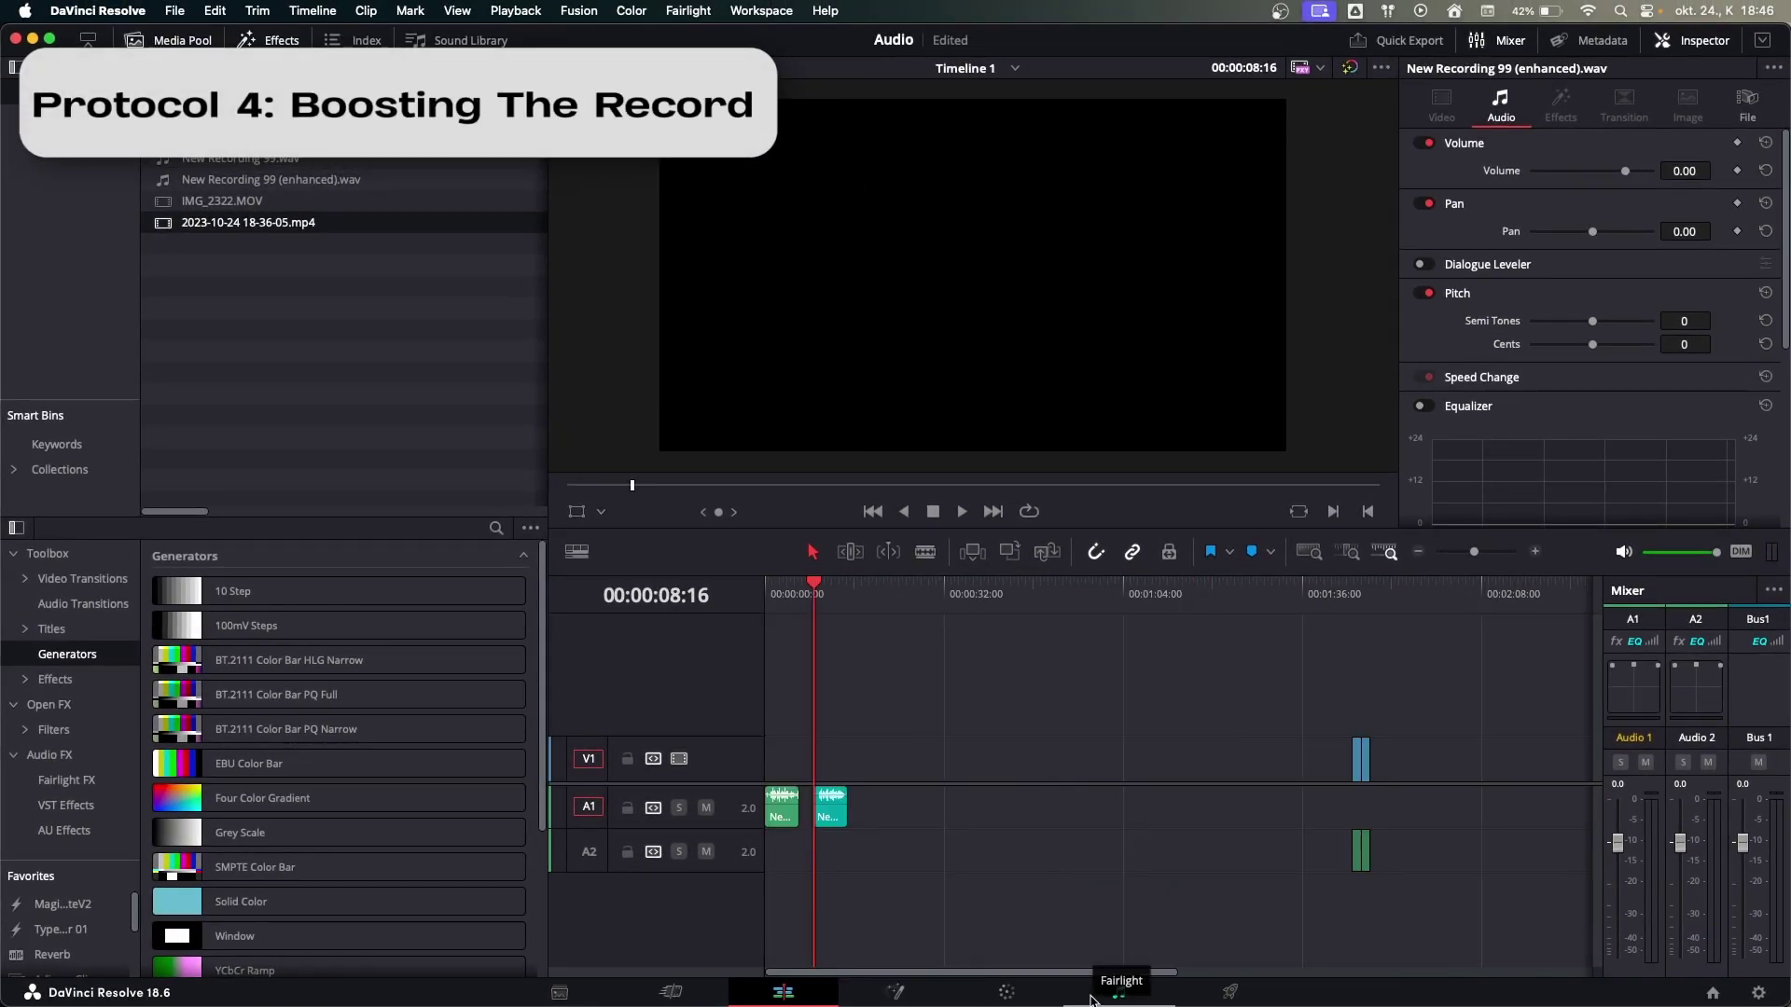
# Return to the Fairlight page showing the two New Recording clips on Audio 1
pyautogui.click(1118, 992)
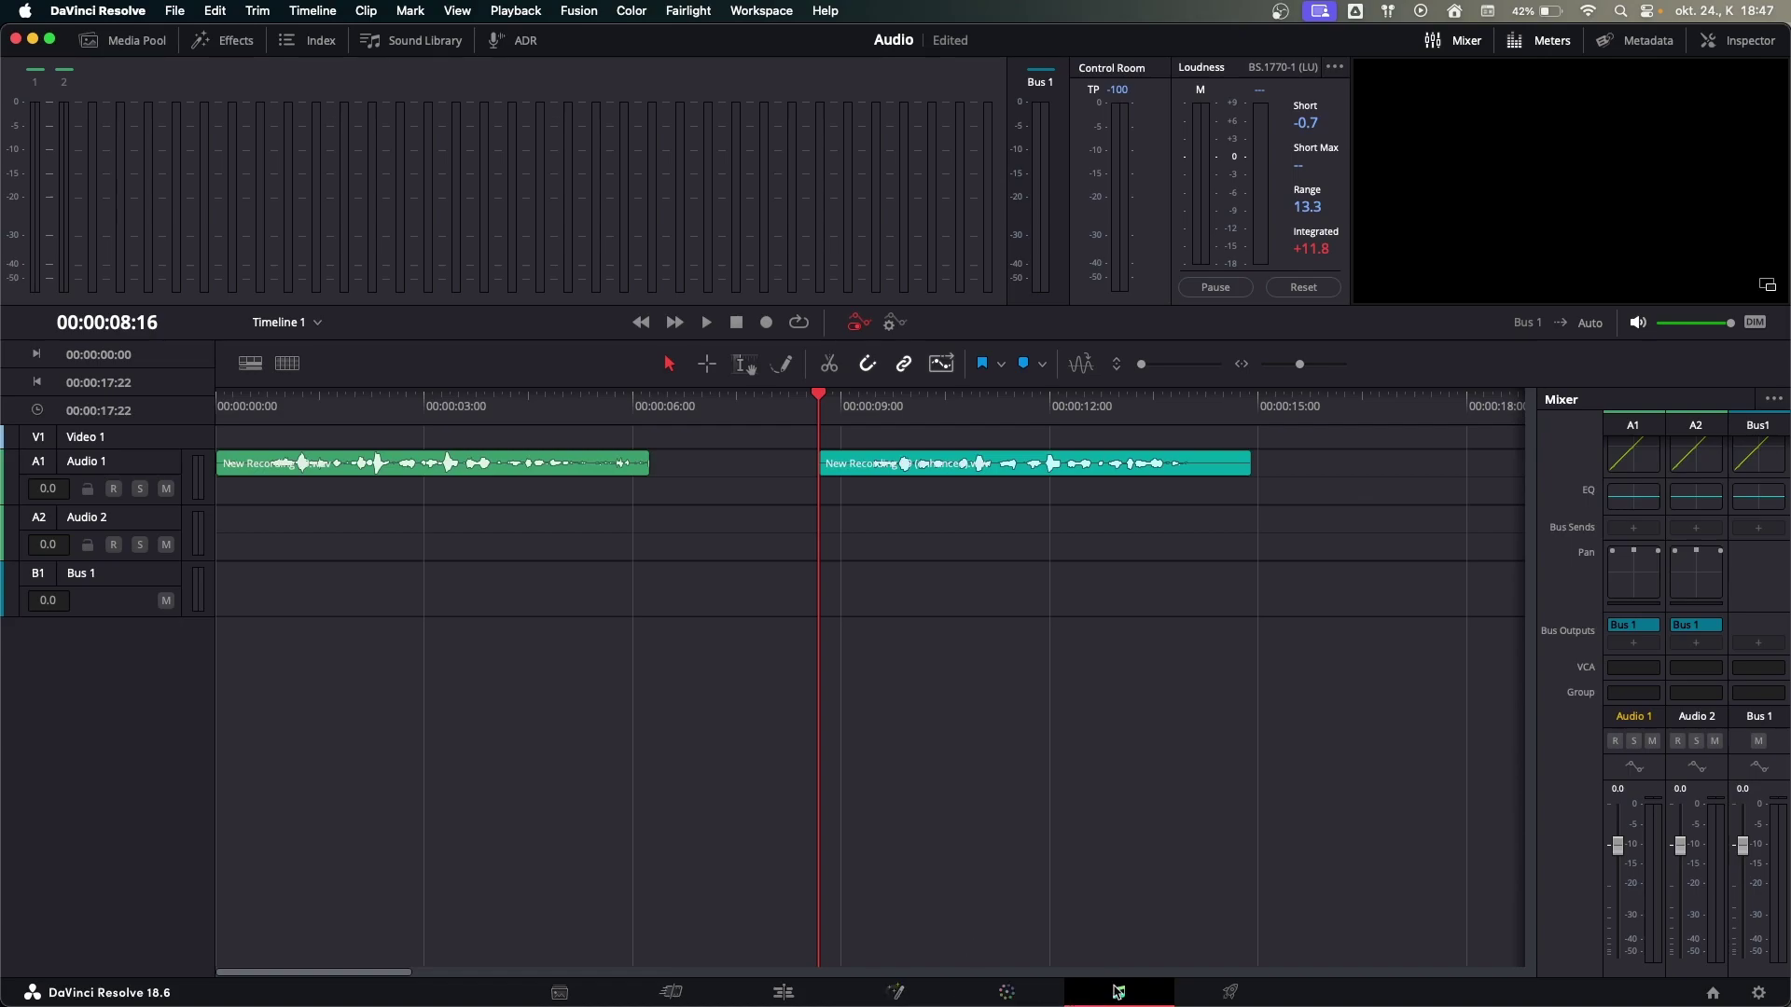
# Mark in at 00:00:08:16 and out at 00:00:14:21 around the enhanced clip, with loop playback on
pyautogui.press('i')
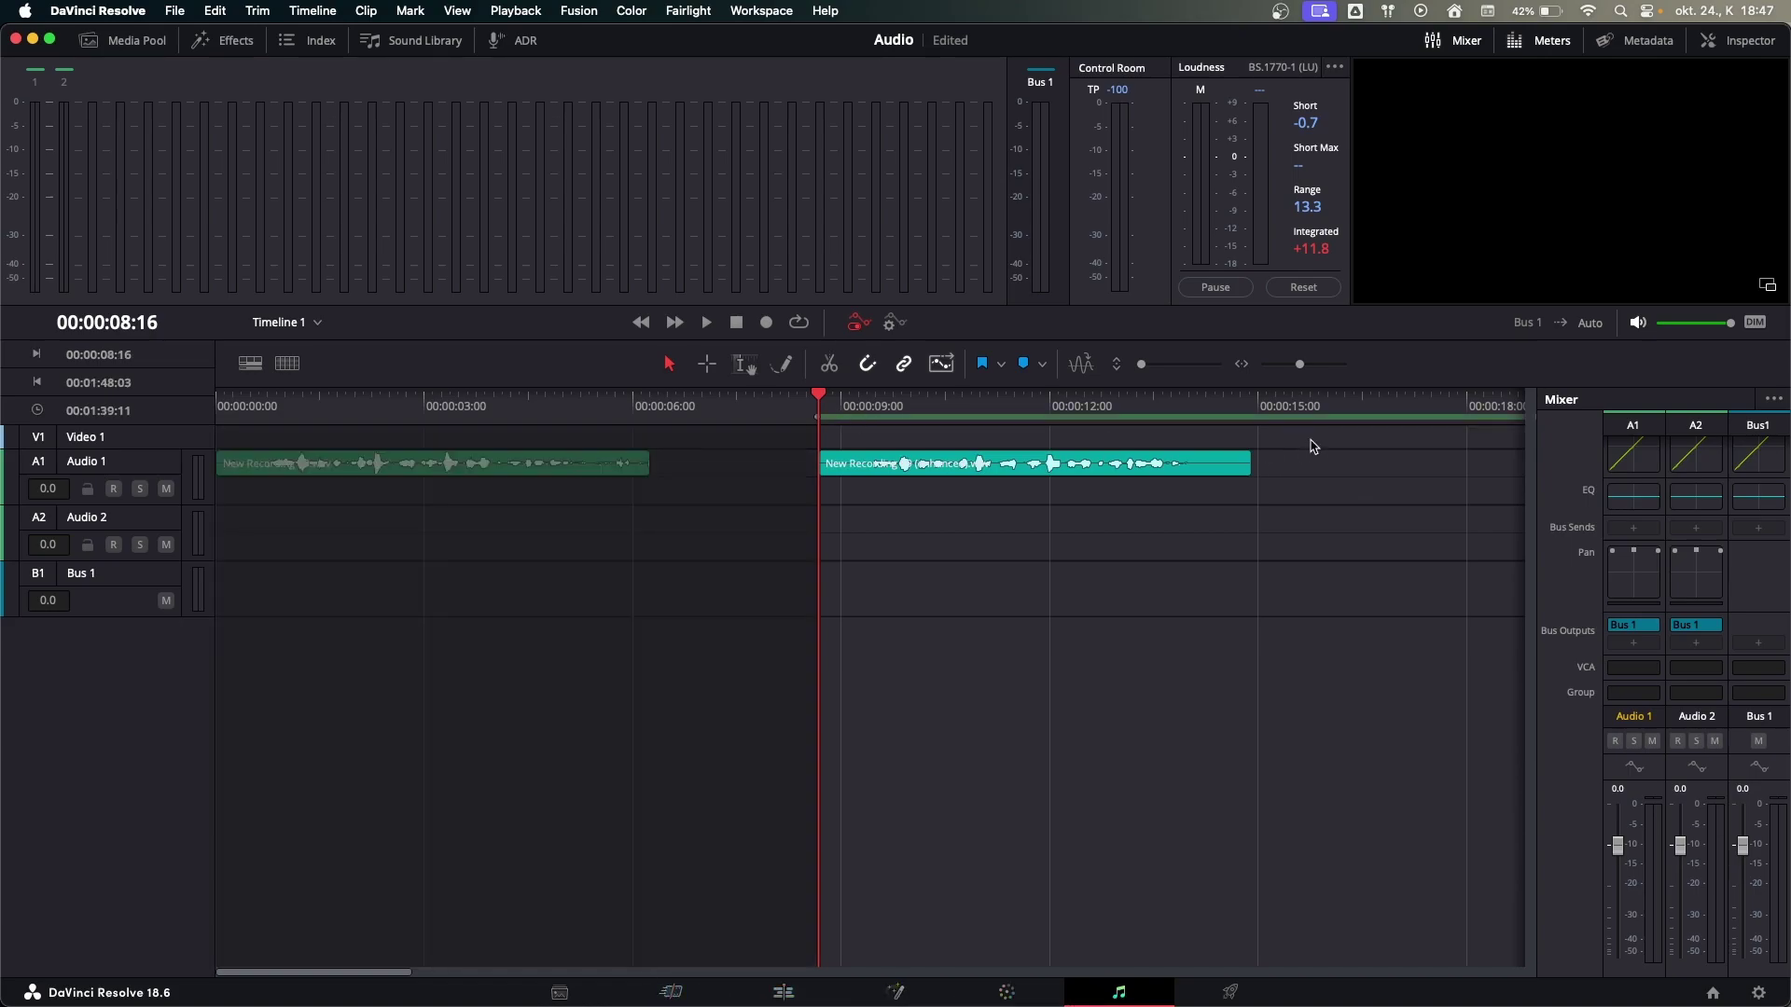
pyautogui.click(1254, 408)
pyautogui.press('o')
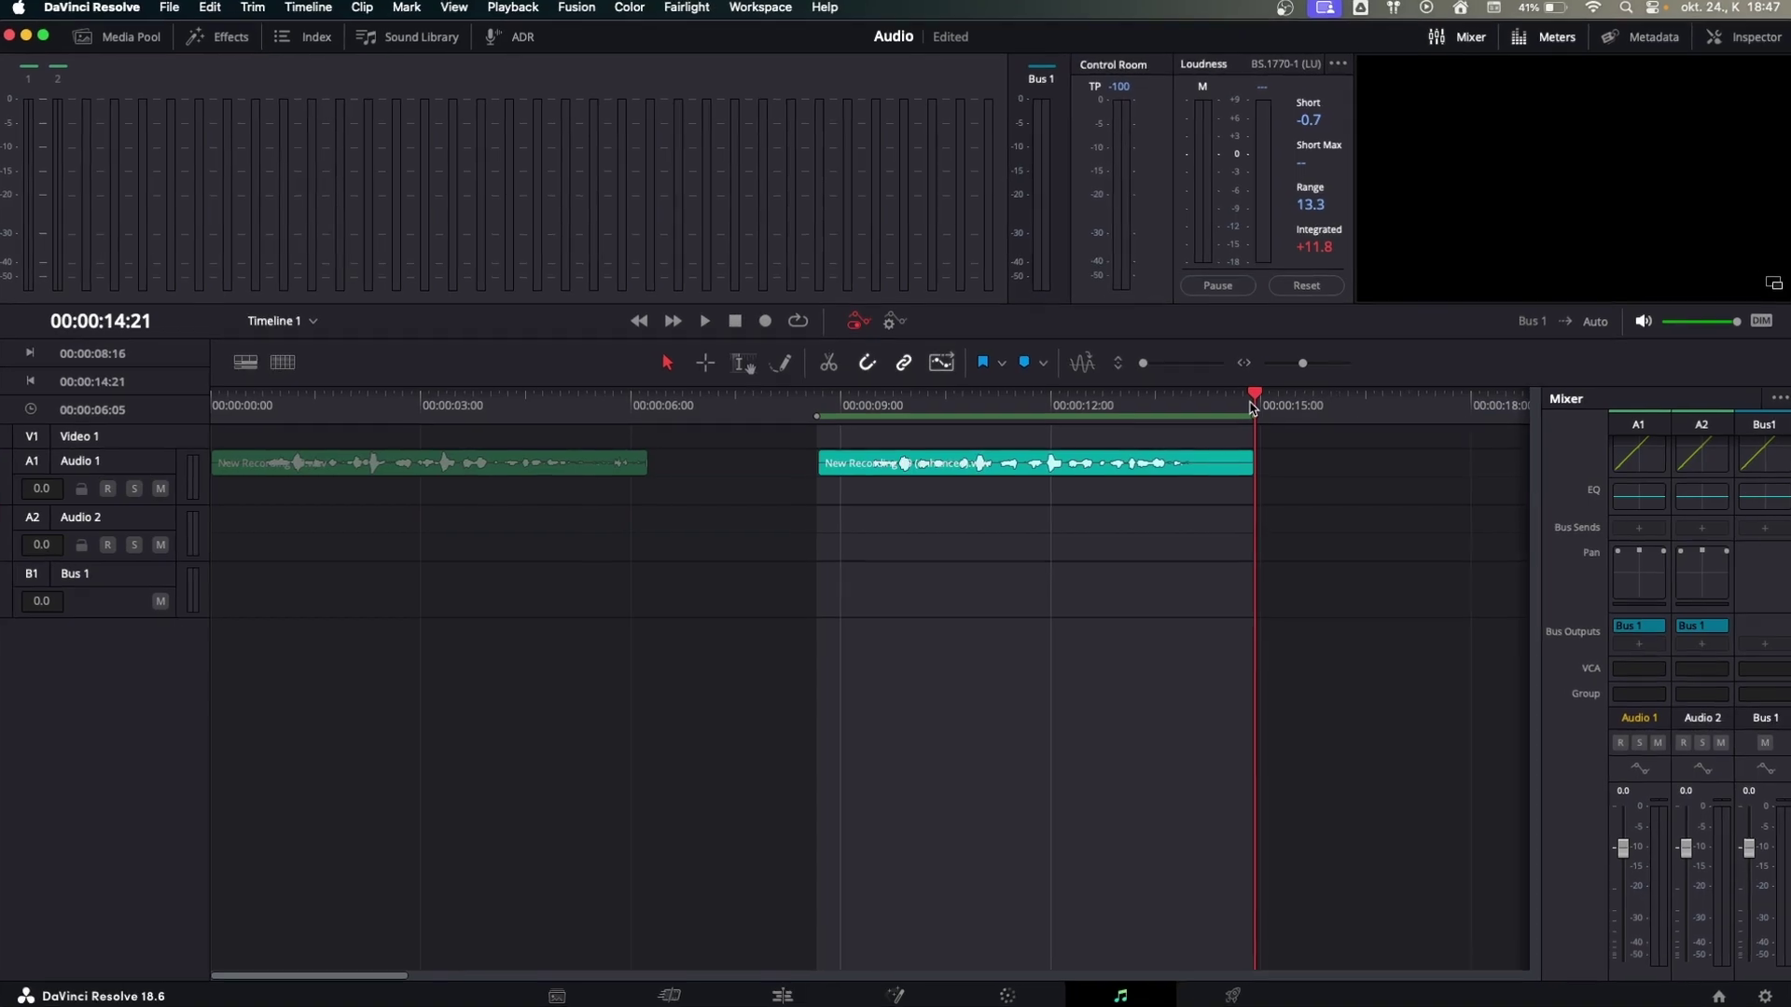
pyautogui.click(797, 323)
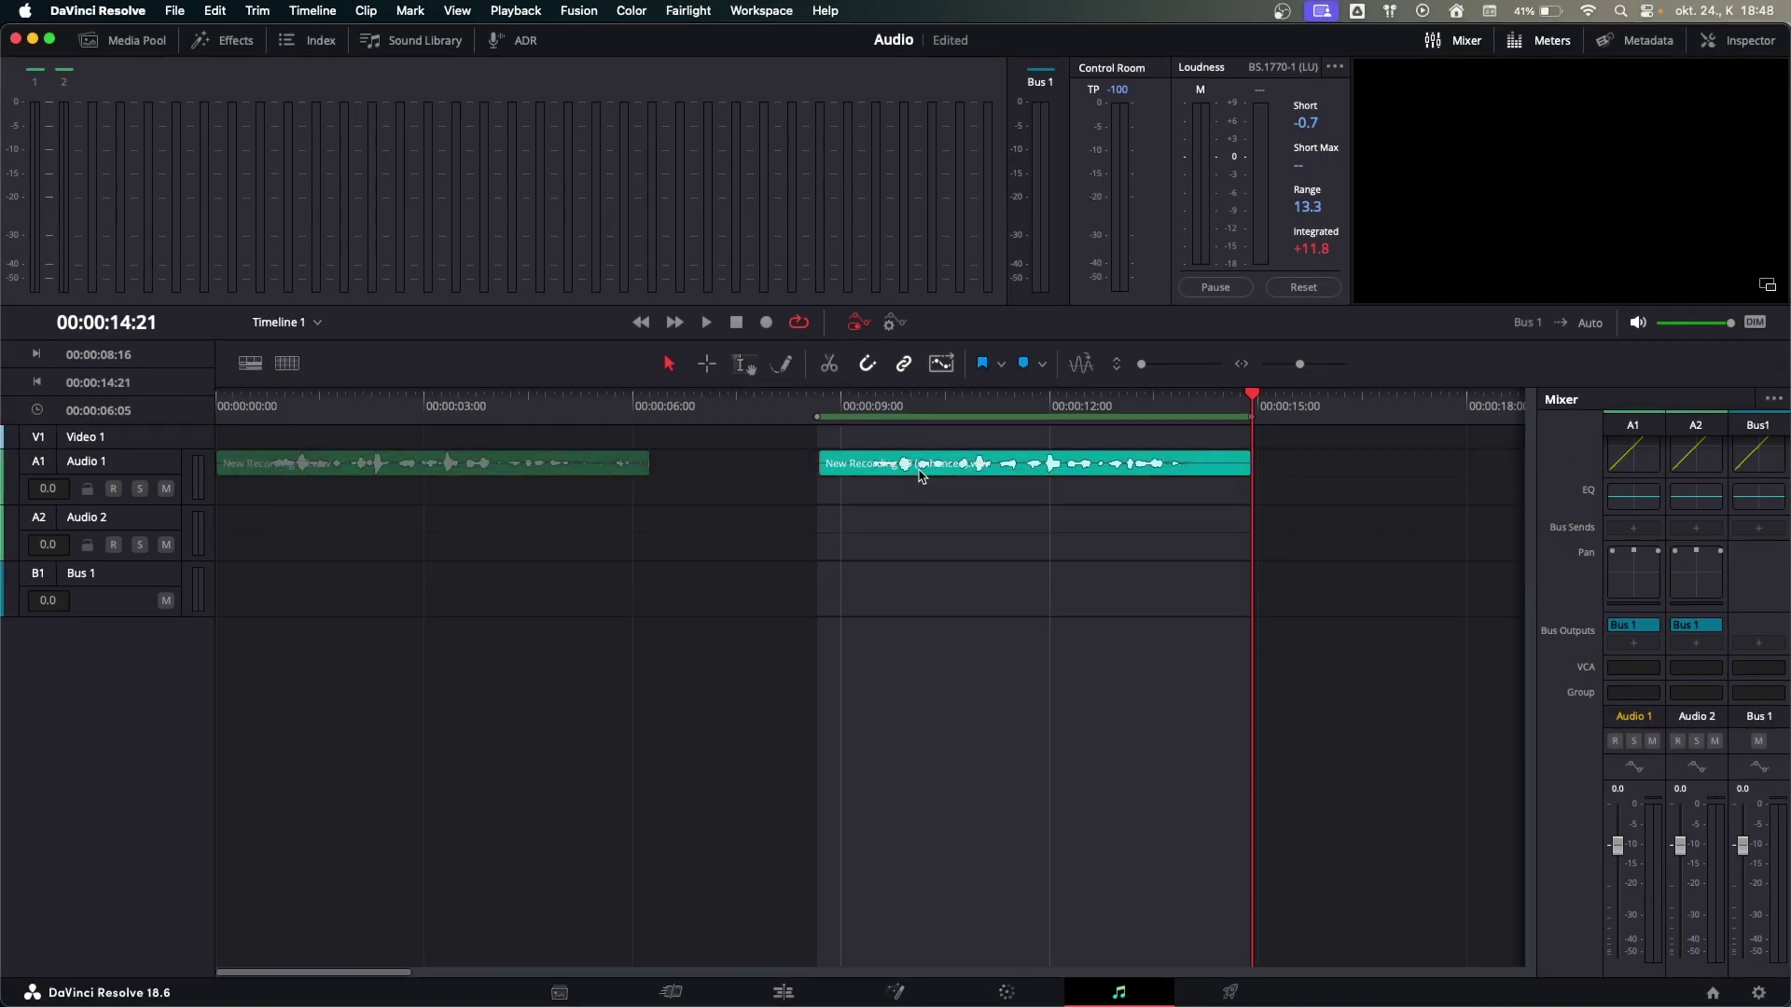
pyautogui.click(836, 417)
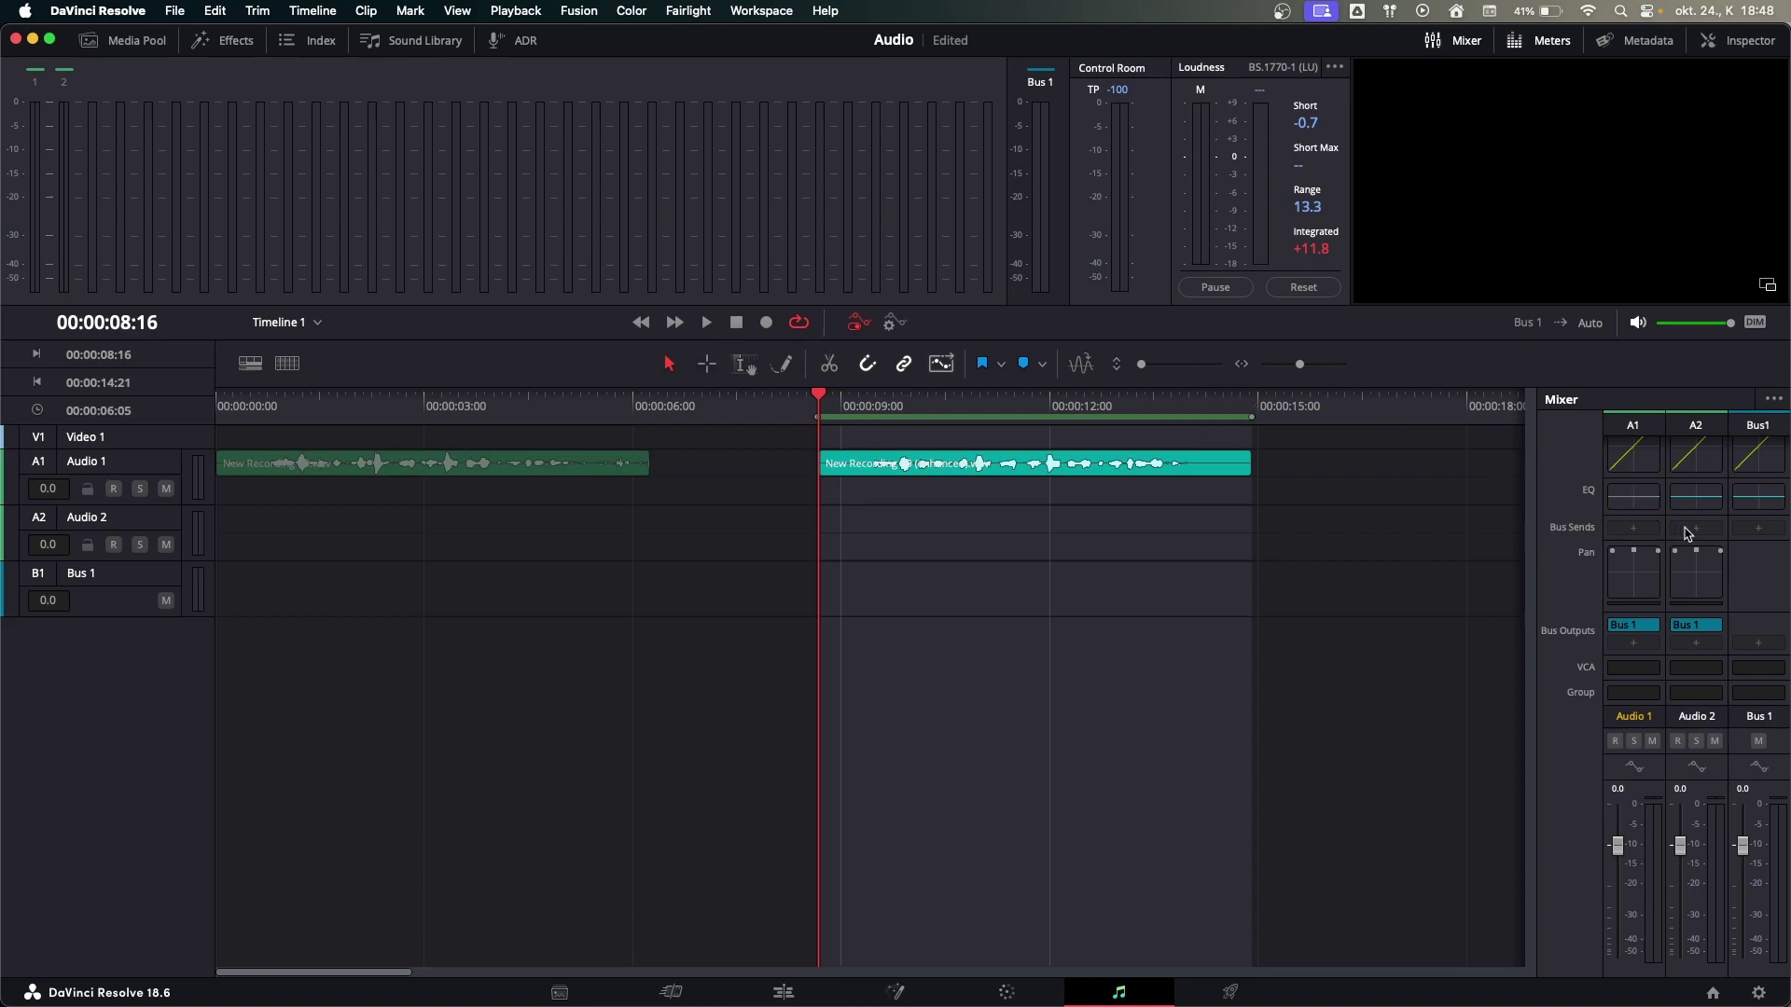
# Open the Audio 1 equalizer from the mixer, reposition its window, and enable Bands 6 and 1
pyautogui.doubleClick(1634, 496)
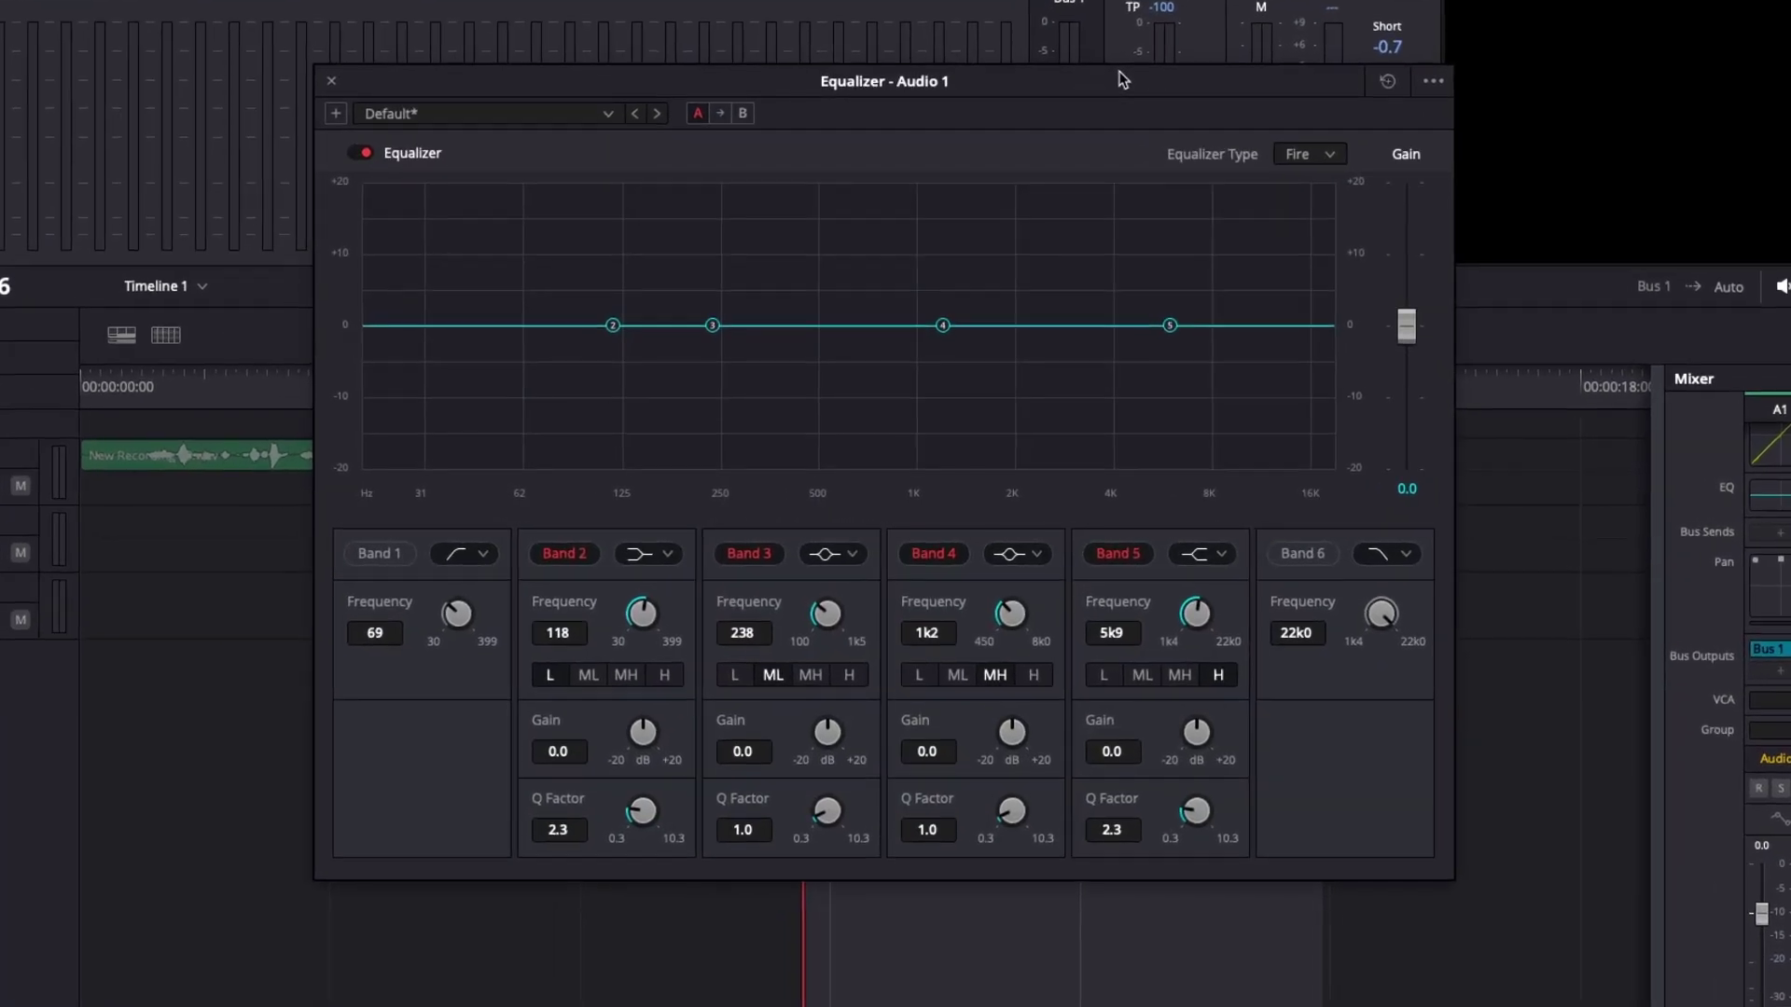
pyautogui.moveTo(1122, 79); pyautogui.dragTo(972, 53)
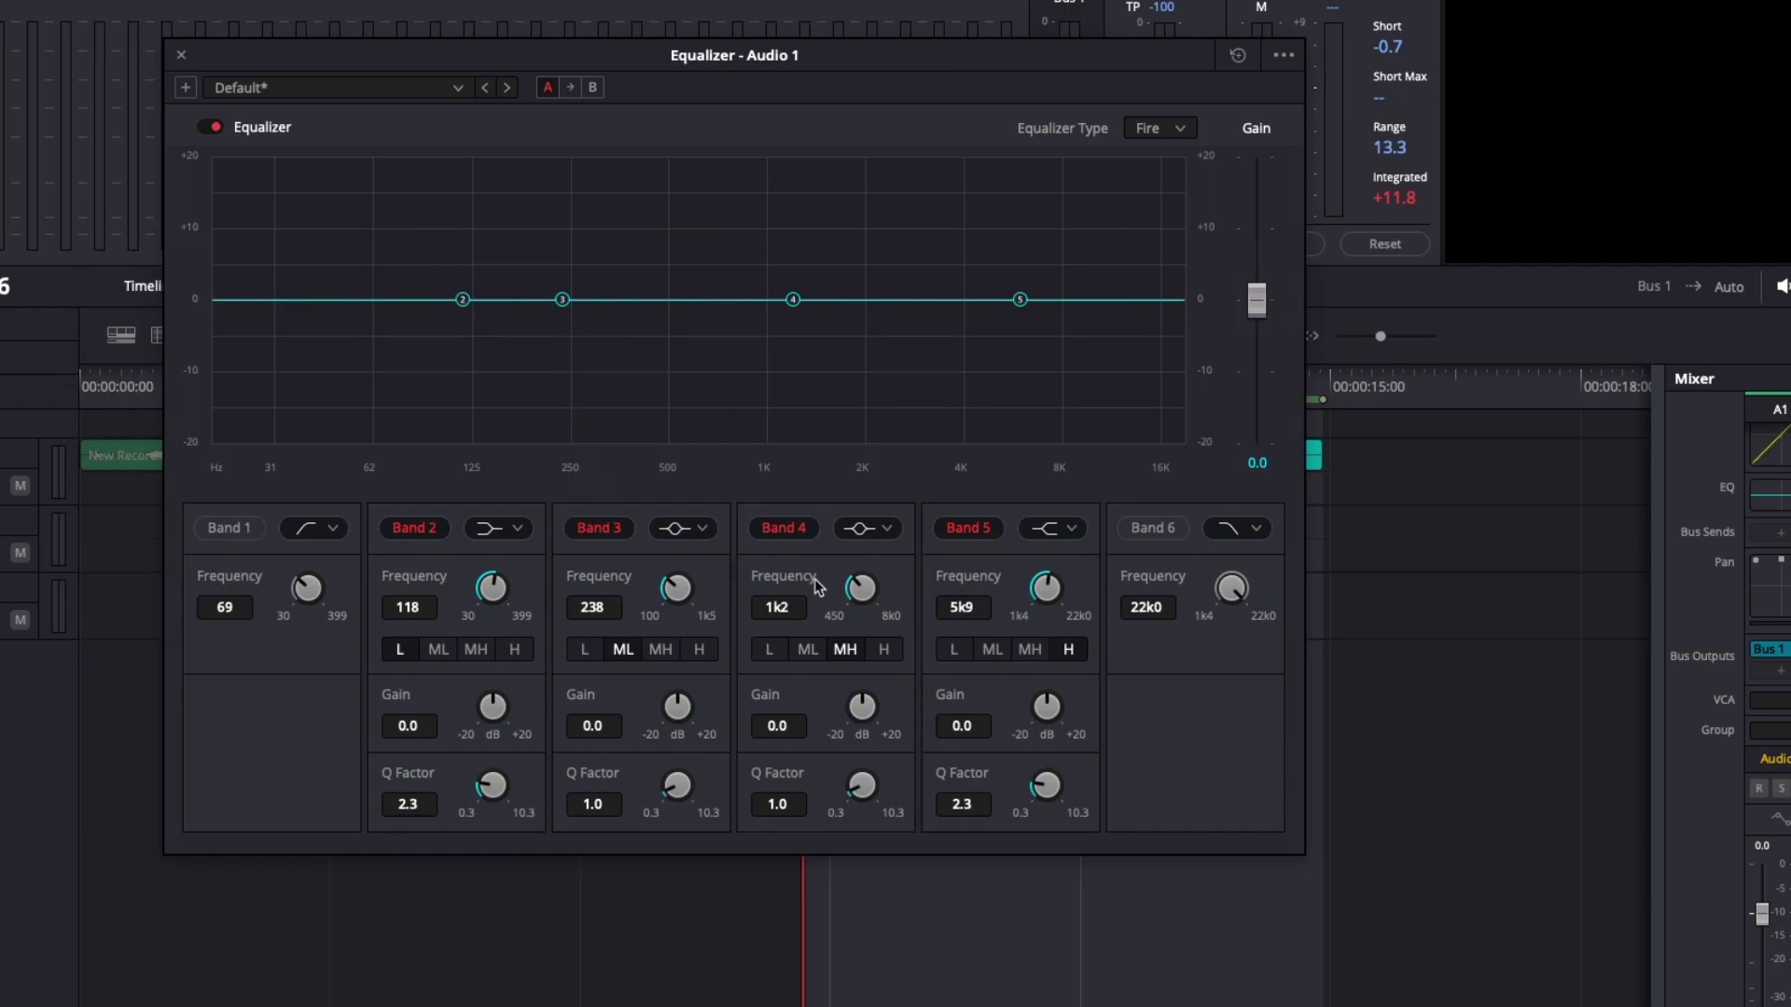
pyautogui.click(1155, 528)
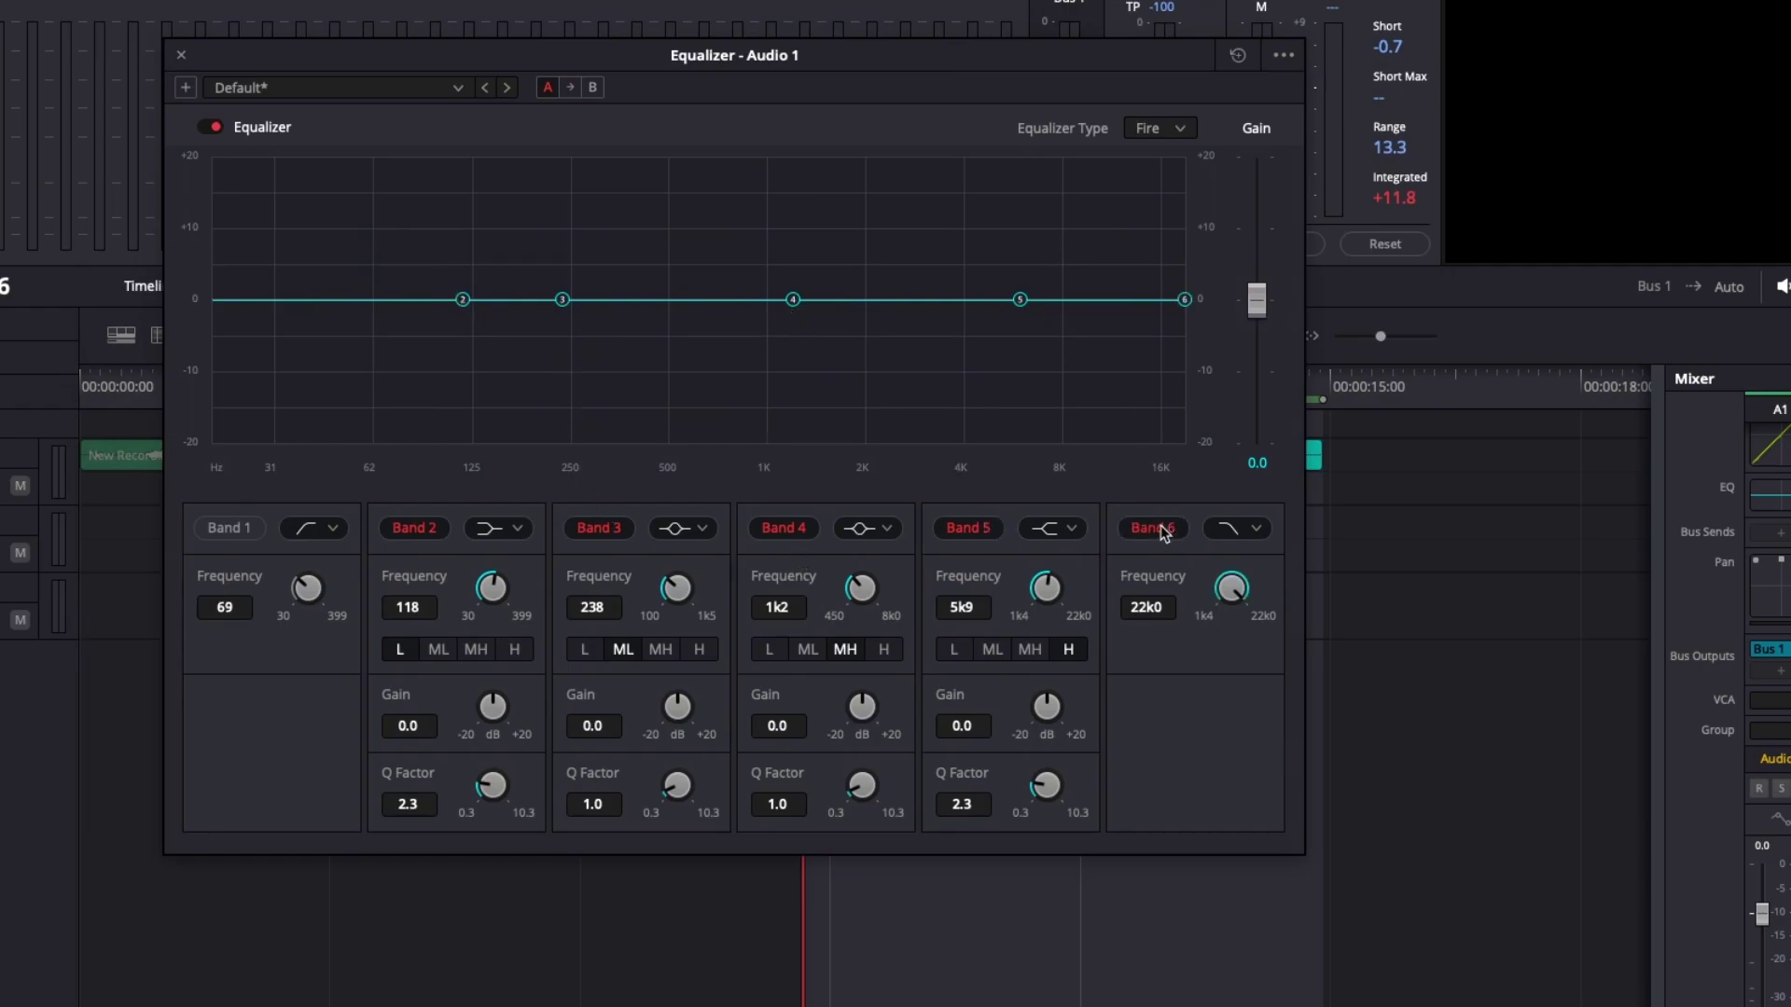
pyautogui.click(229, 529)
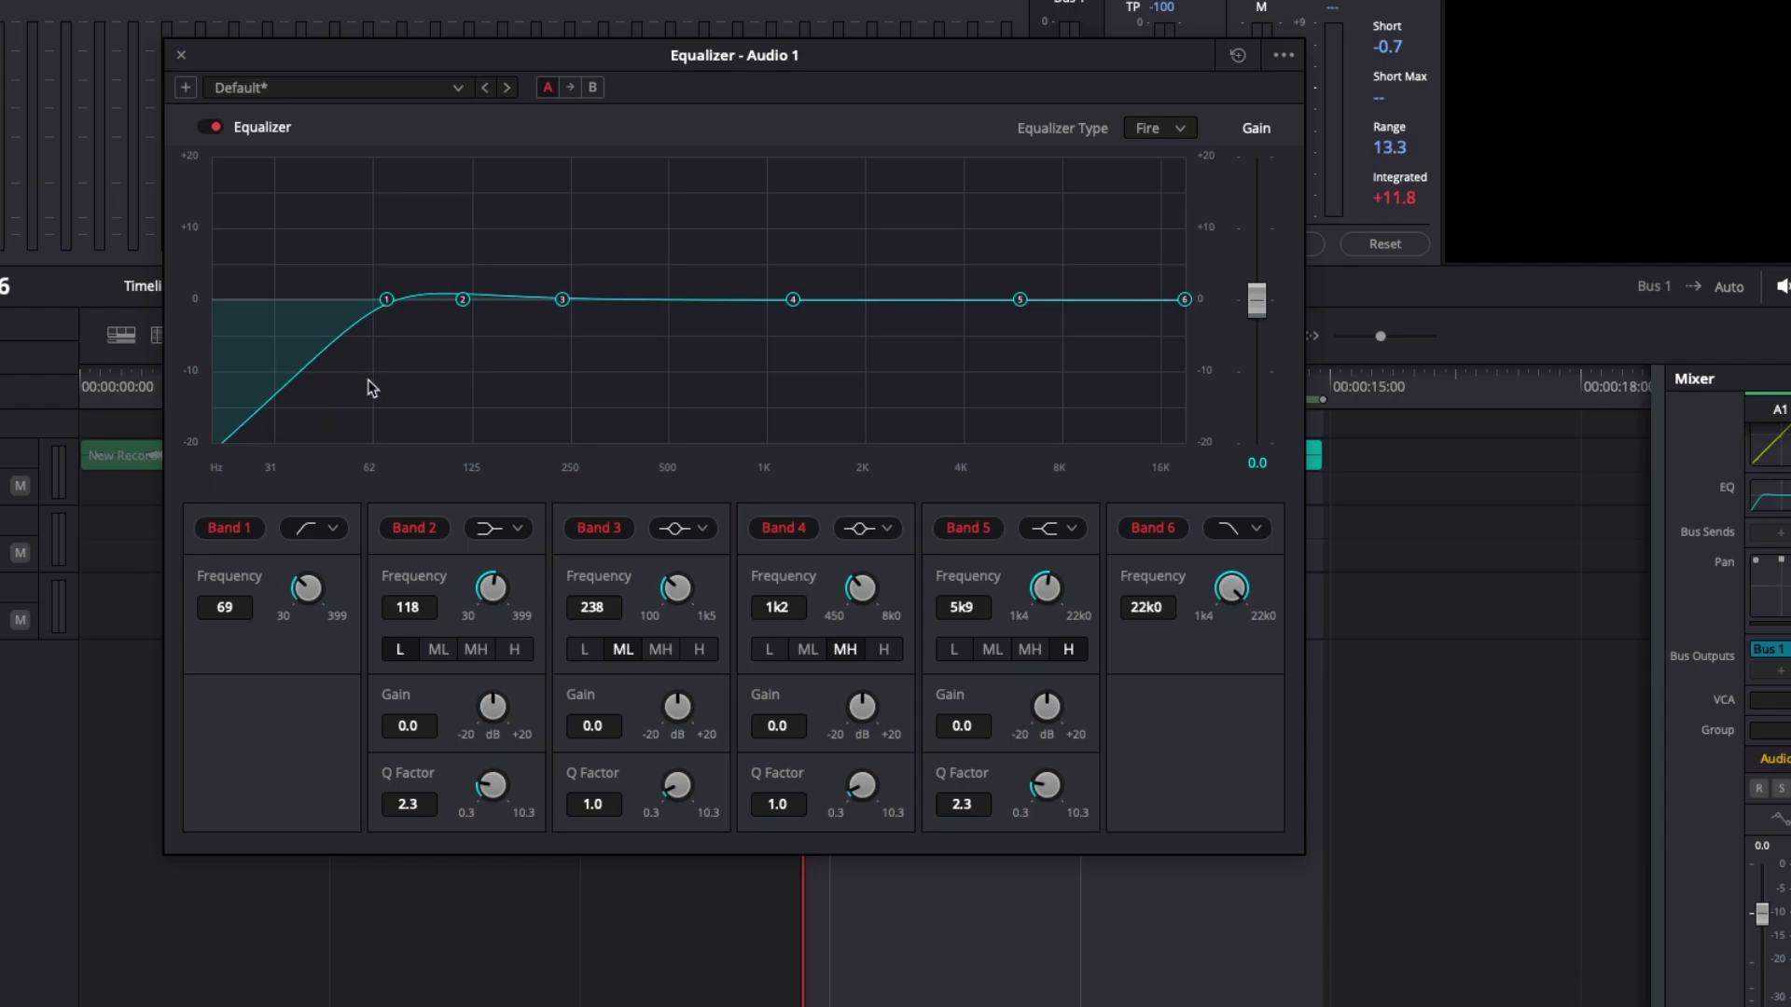
# Make Band 1 a Q 10.3 bell, sweep it to 123 Hz, and set gain to -8.5 dB
pyautogui.click(329, 531)
pyautogui.click(331, 588)
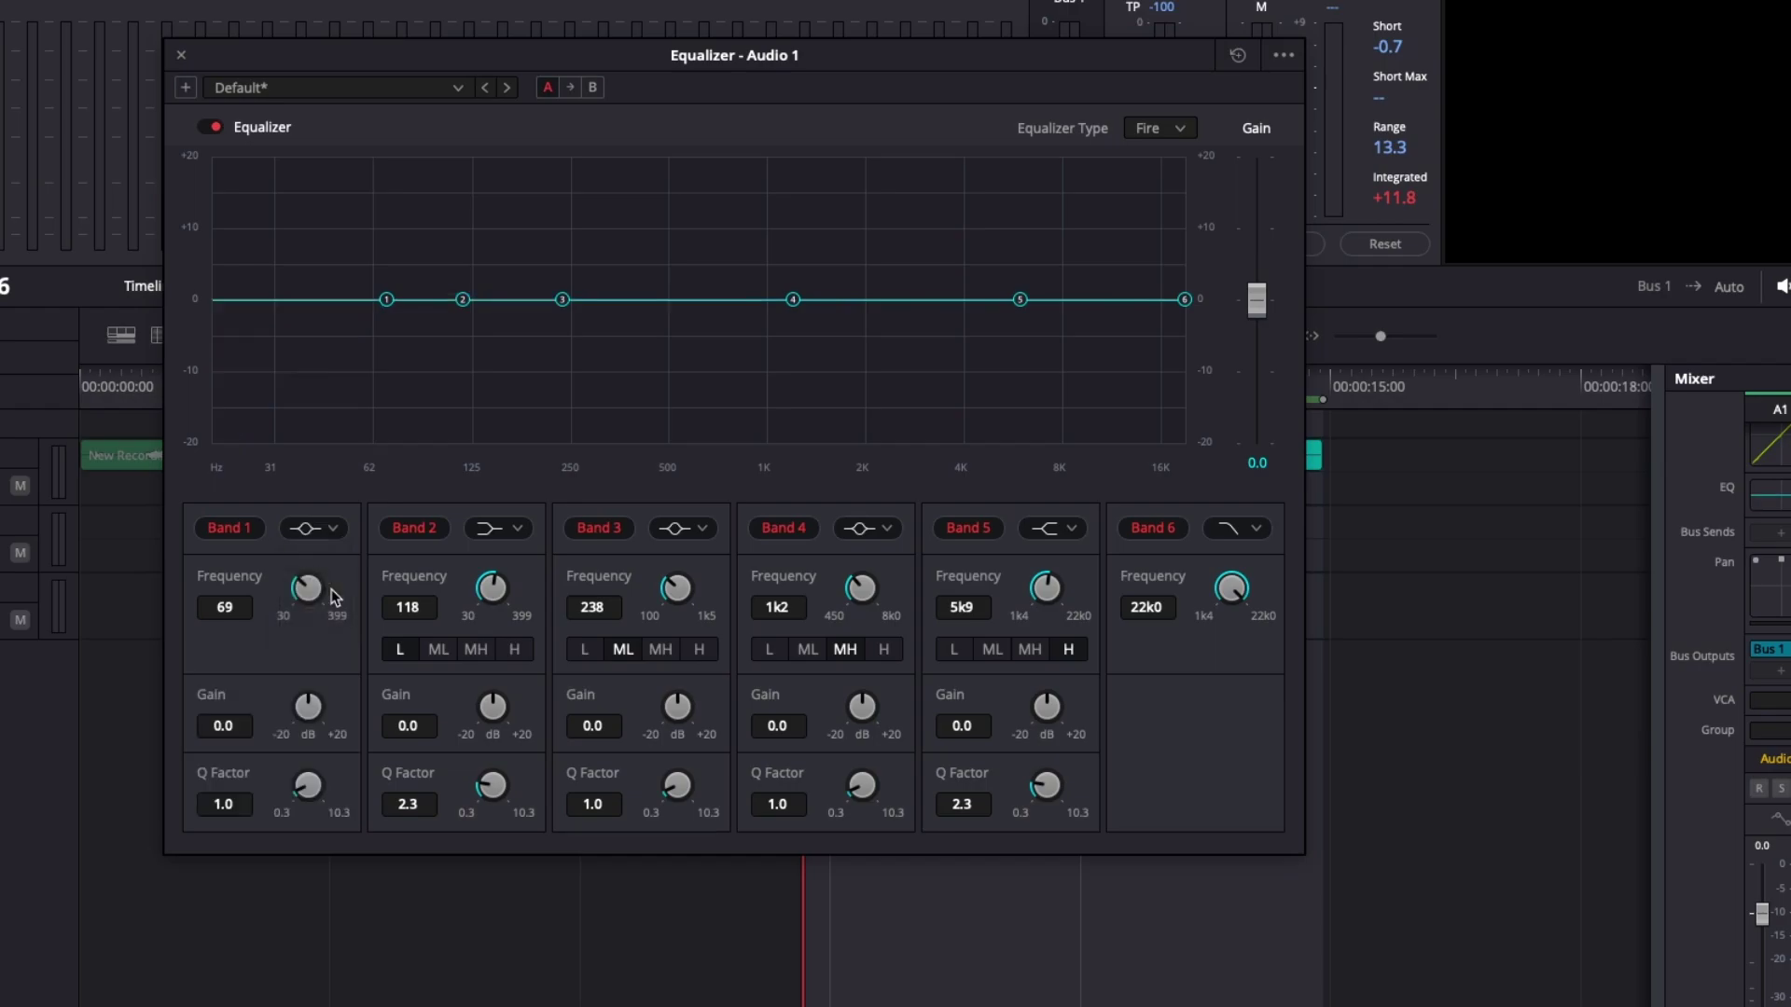
pyautogui.moveTo(385, 299); pyautogui.dragTo(356, 158)
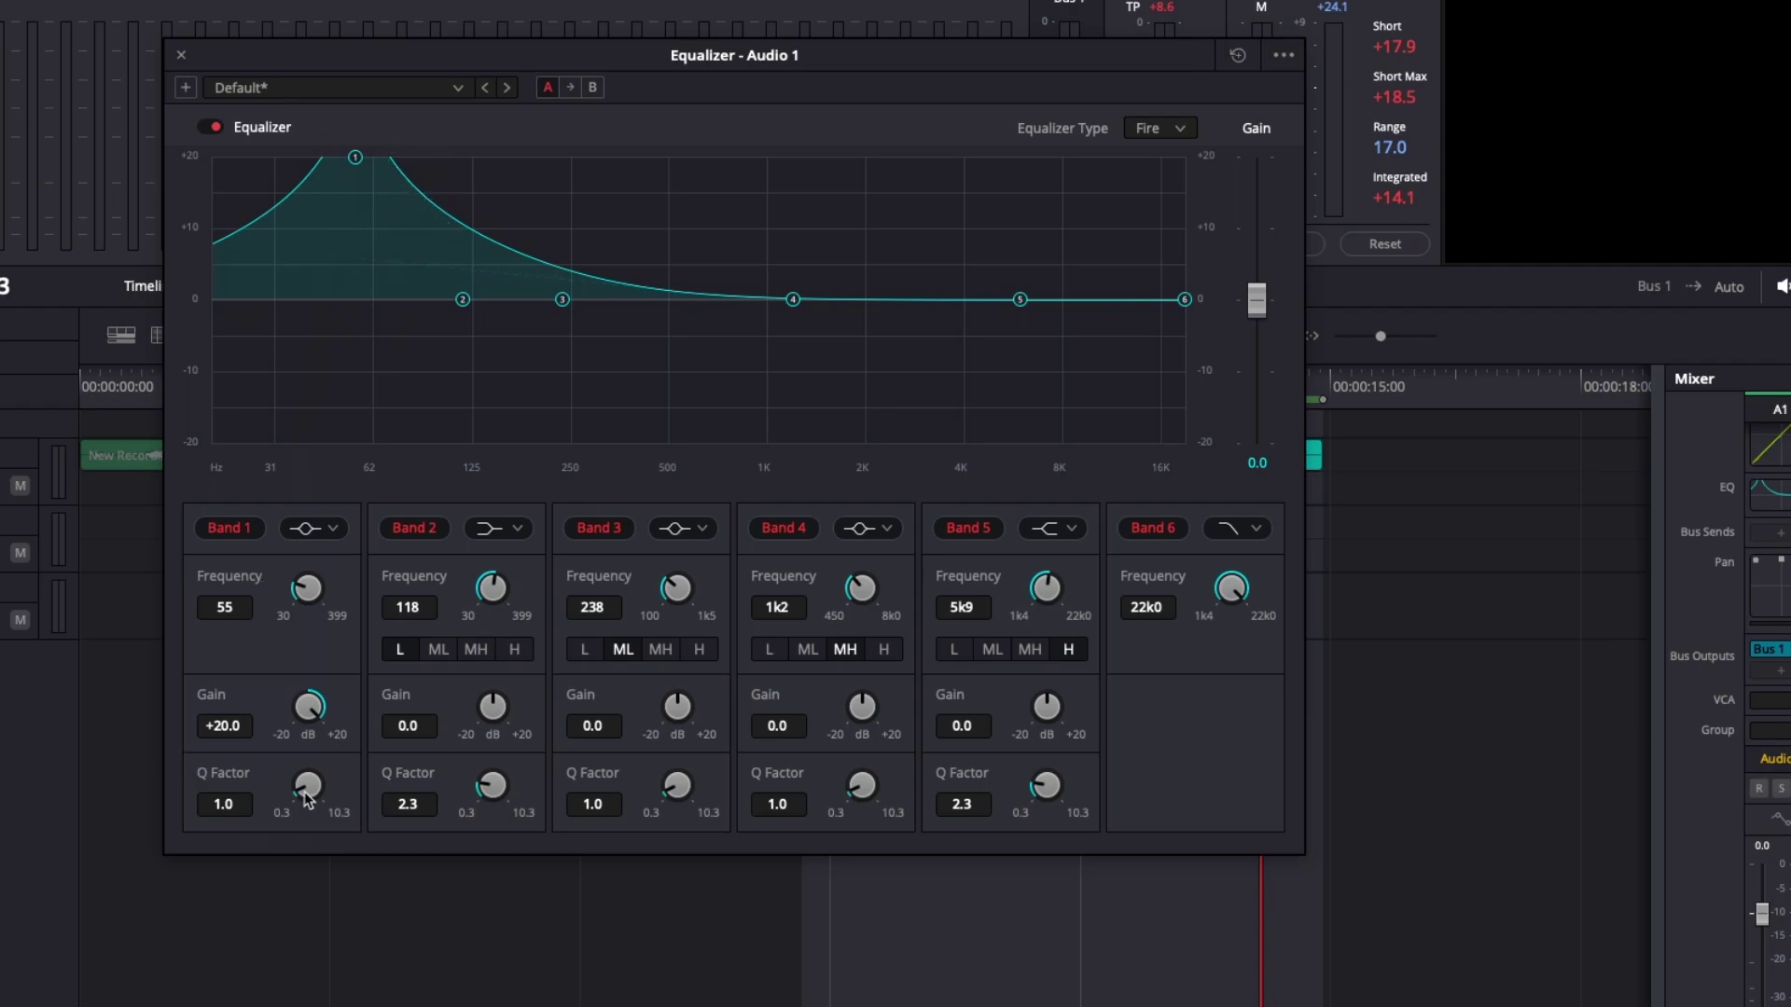
pyautogui.moveTo(306, 795); pyautogui.dragTo(927, 811)
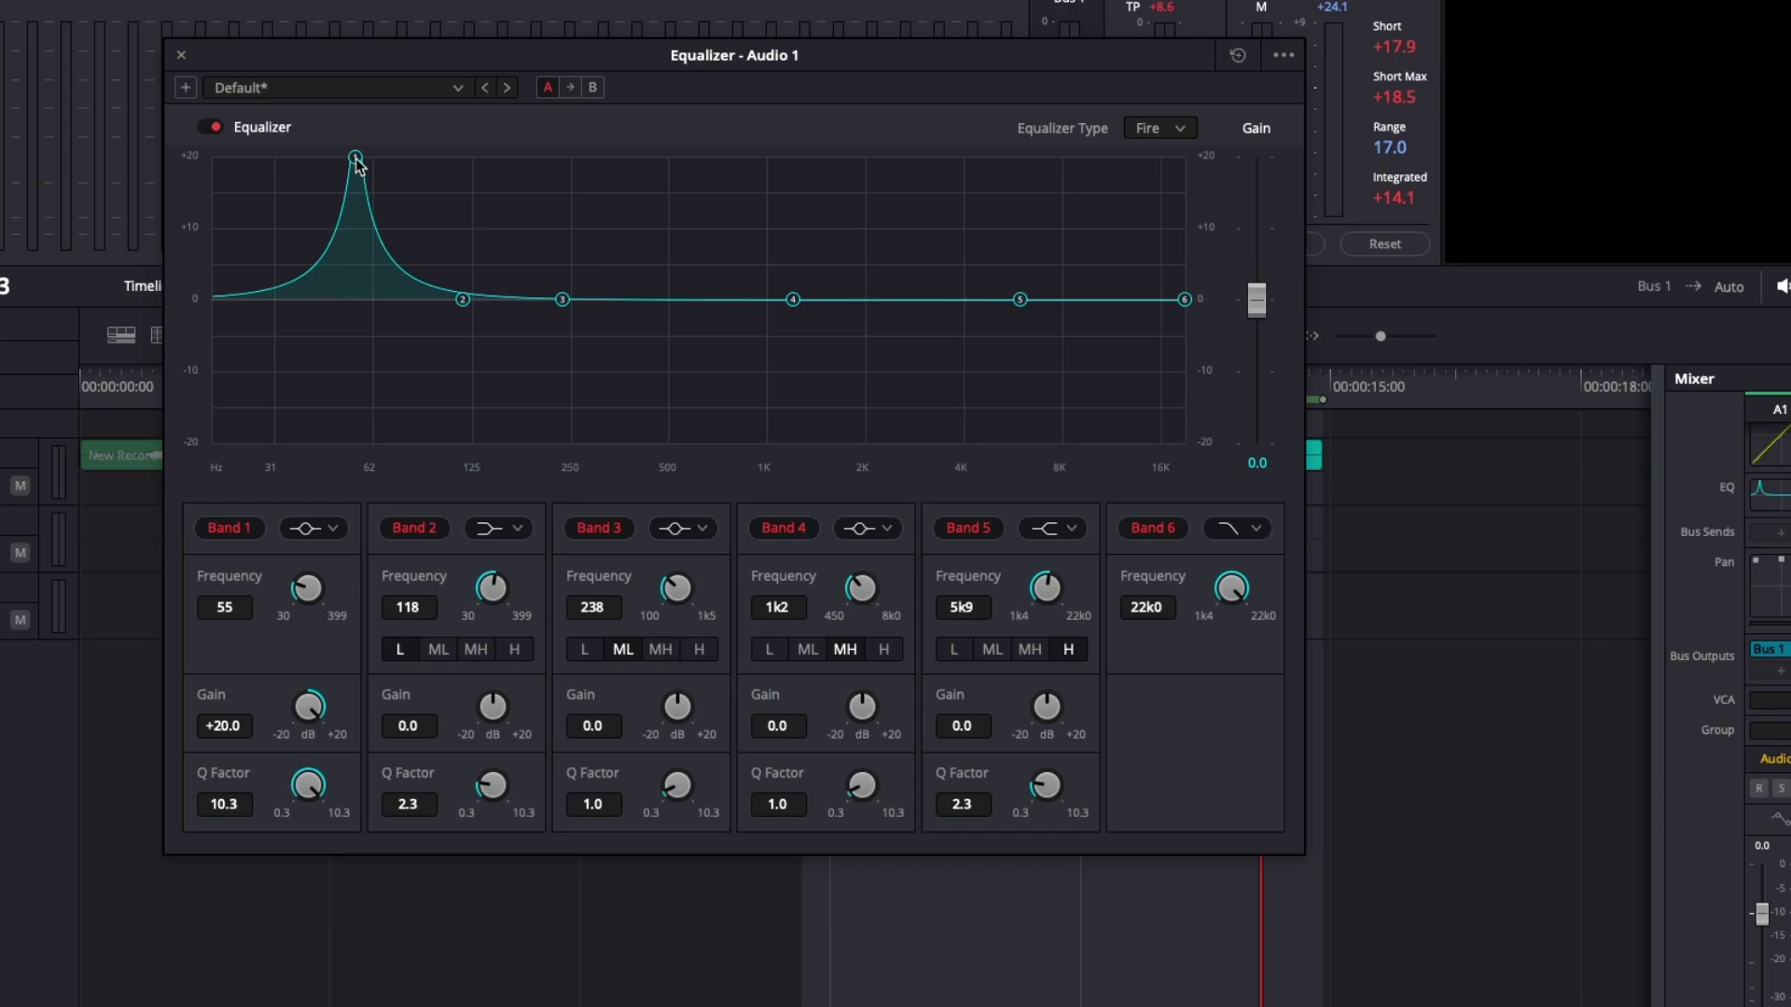
pyautogui.moveTo(355, 162); pyautogui.dragTo(467, 122)
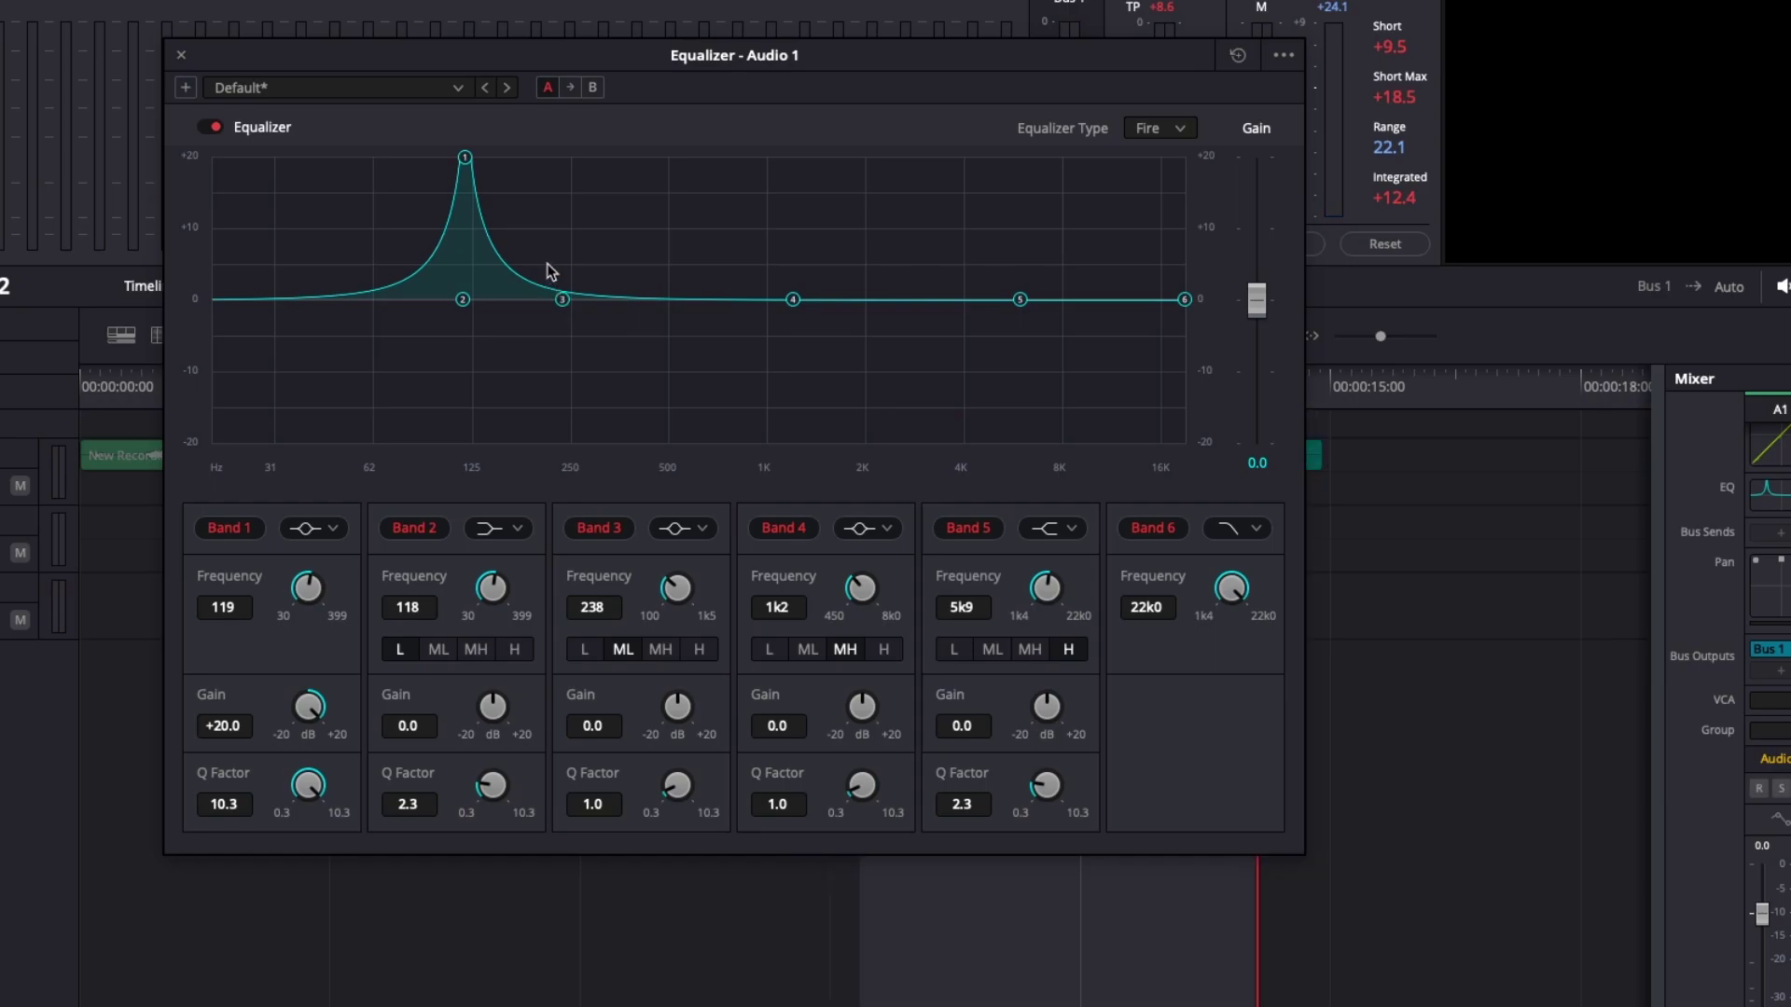
pyautogui.moveTo(463, 157); pyautogui.dragTo(470, 158)
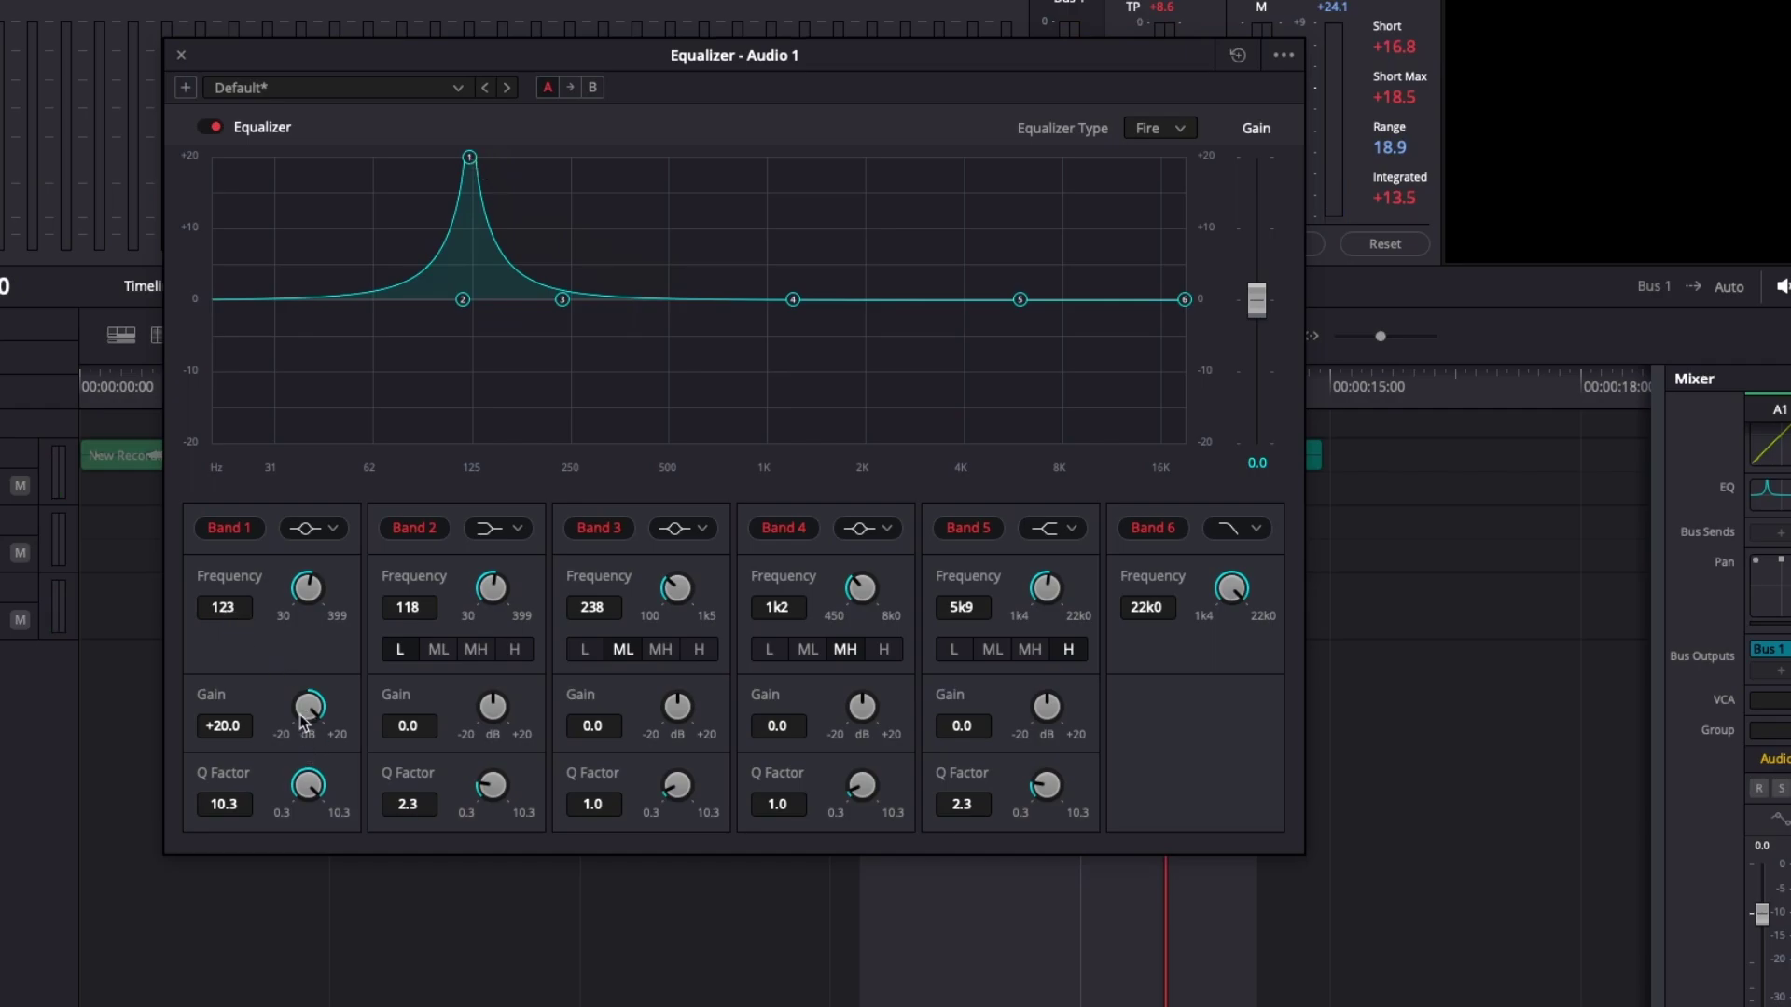
pyautogui.moveTo(317, 706); pyautogui.dragTo(31, 684)
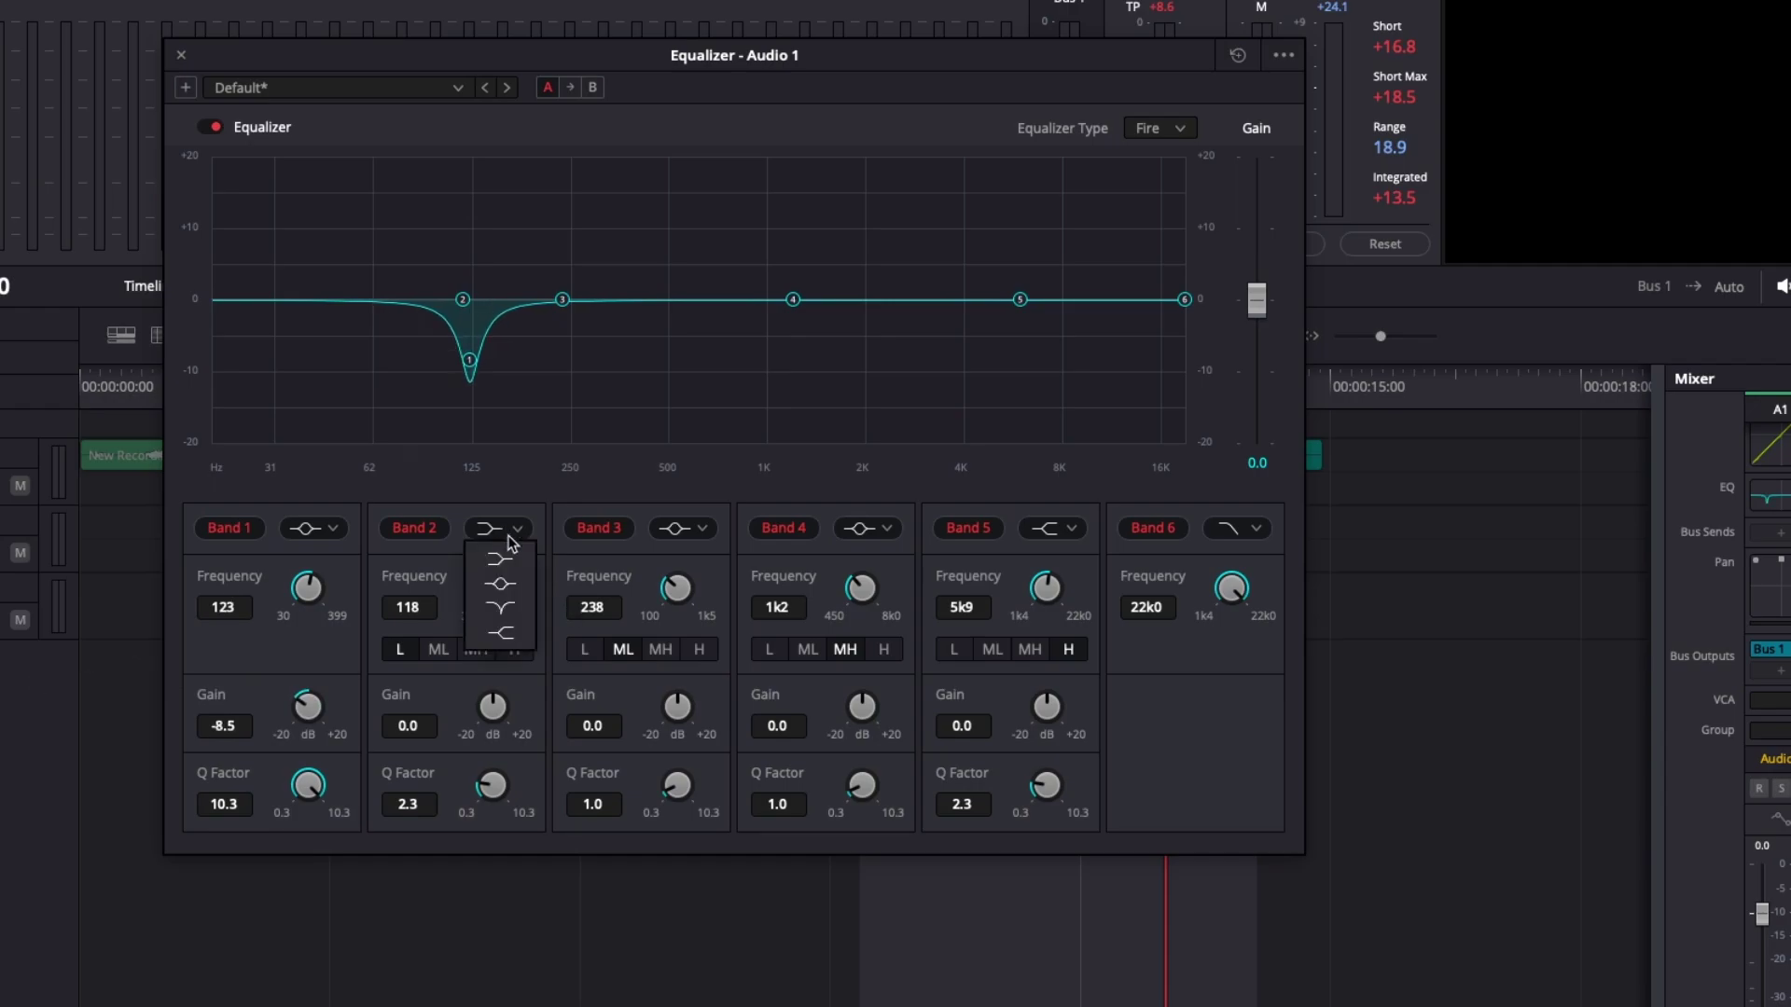
# Turn Bands 2 and 3 into narrow Q 10.3 notch cuts at 211 Hz and 493 Hz
pyautogui.click(502, 584)
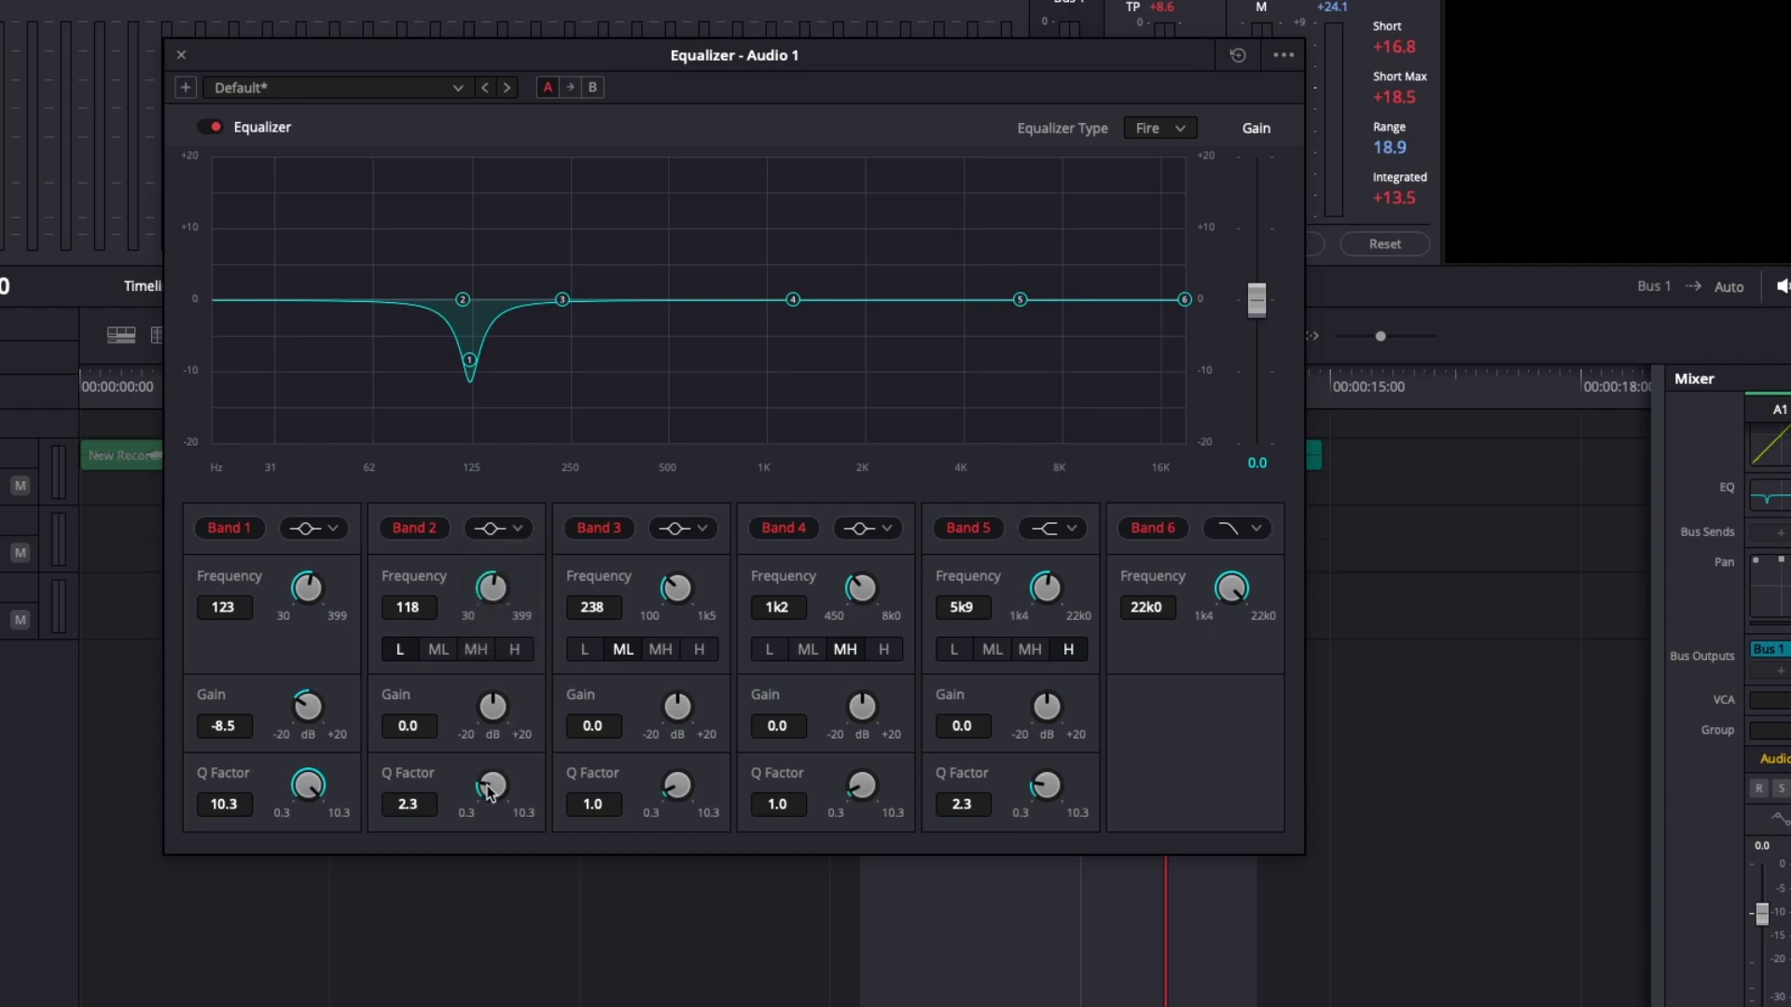
pyautogui.moveTo(488, 791); pyautogui.dragTo(488, 560)
pyautogui.moveTo(466, 299); pyautogui.dragTo(549, 142)
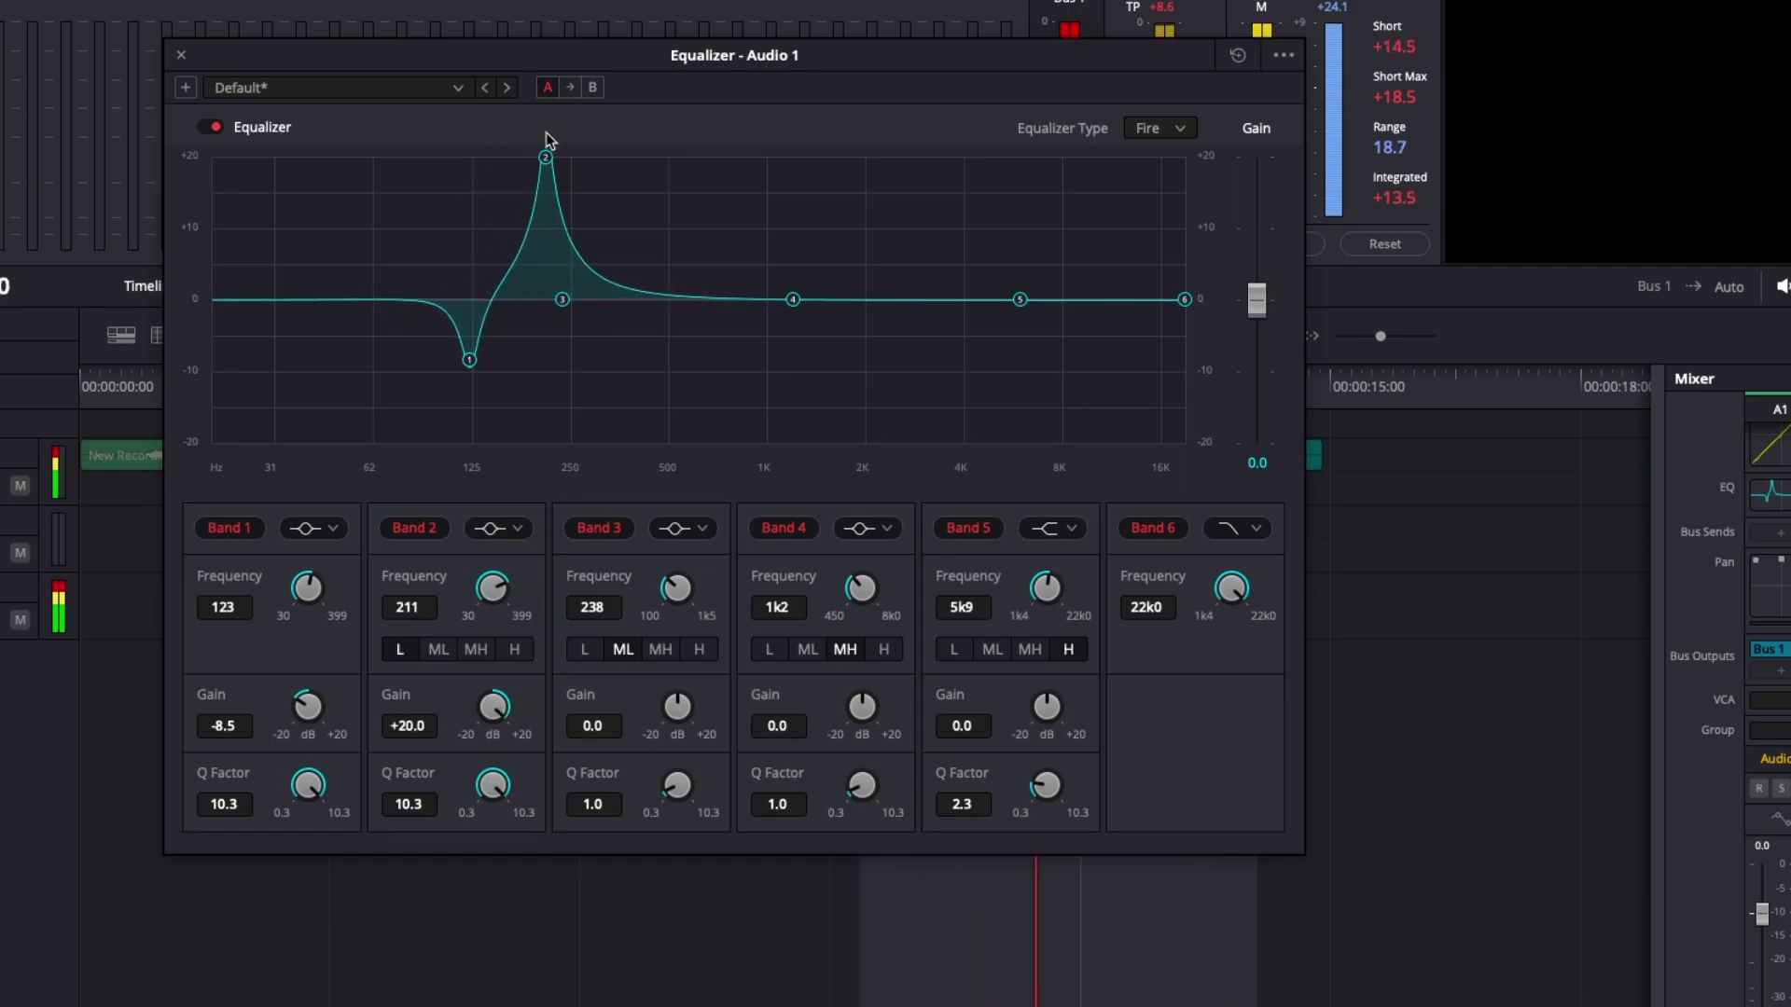
pyautogui.moveTo(495, 706); pyautogui.dragTo(206, 702)
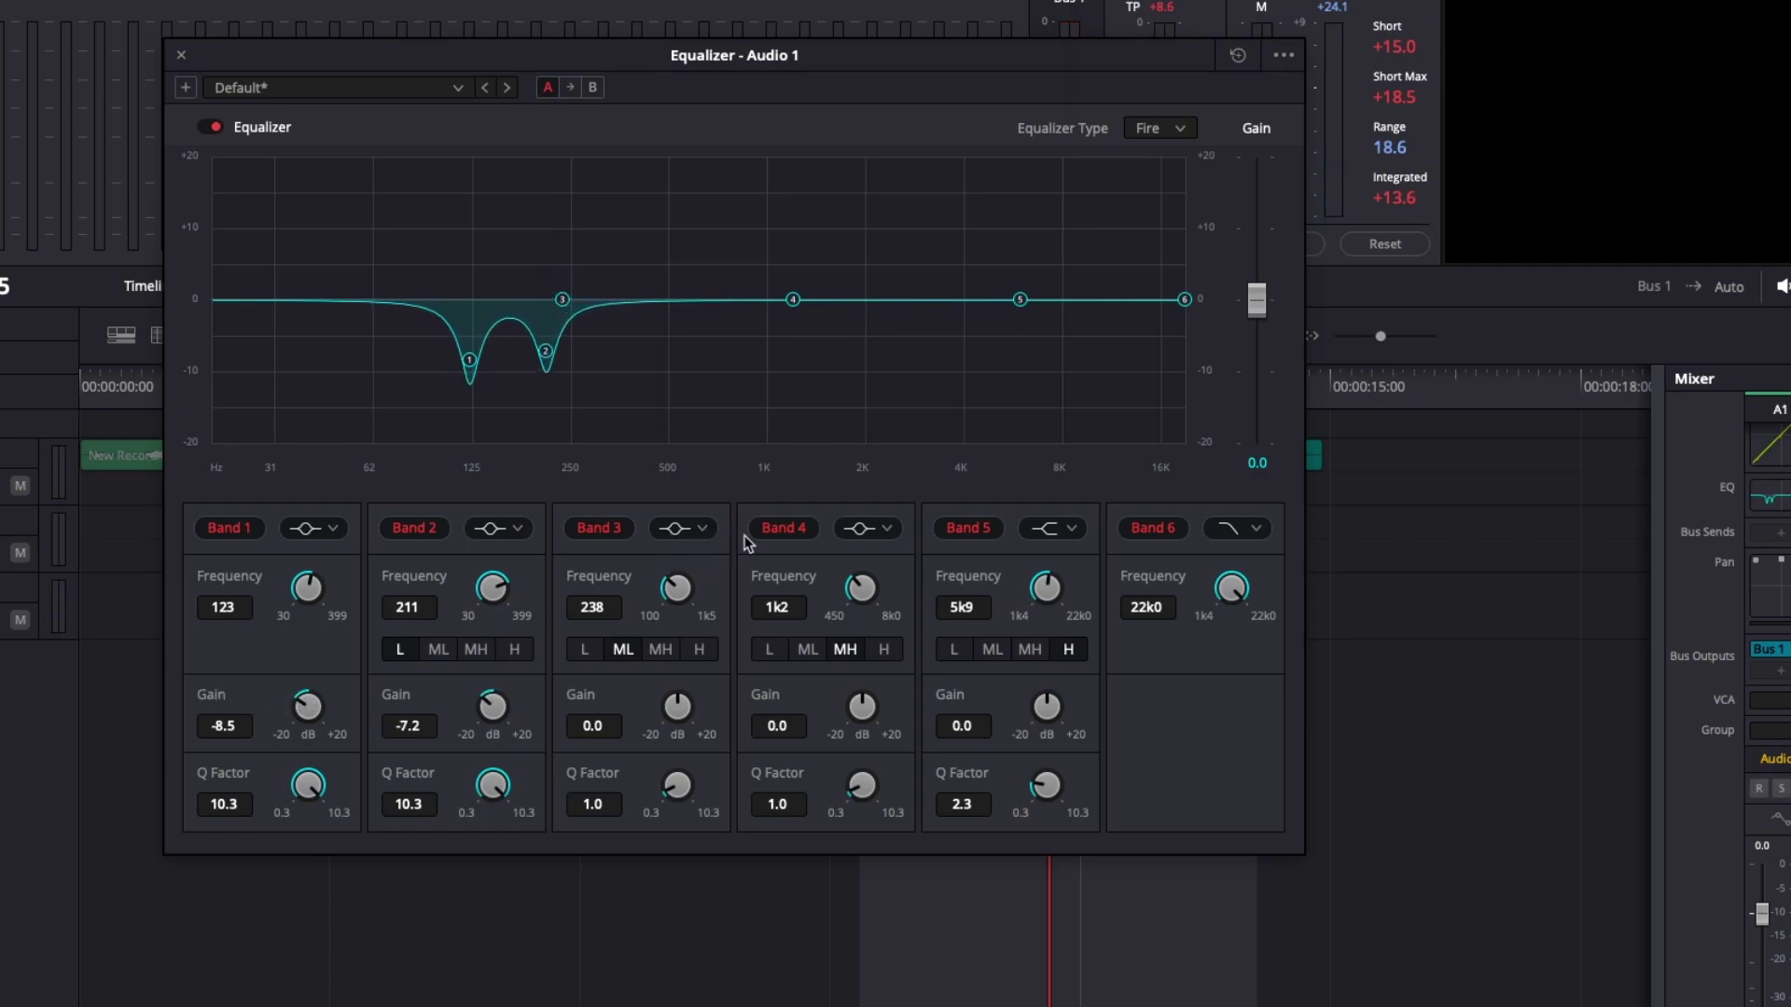
pyautogui.moveTo(665, 810); pyautogui.dragTo(1567, 839)
pyautogui.moveTo(562, 300); pyautogui.dragTo(666, 158)
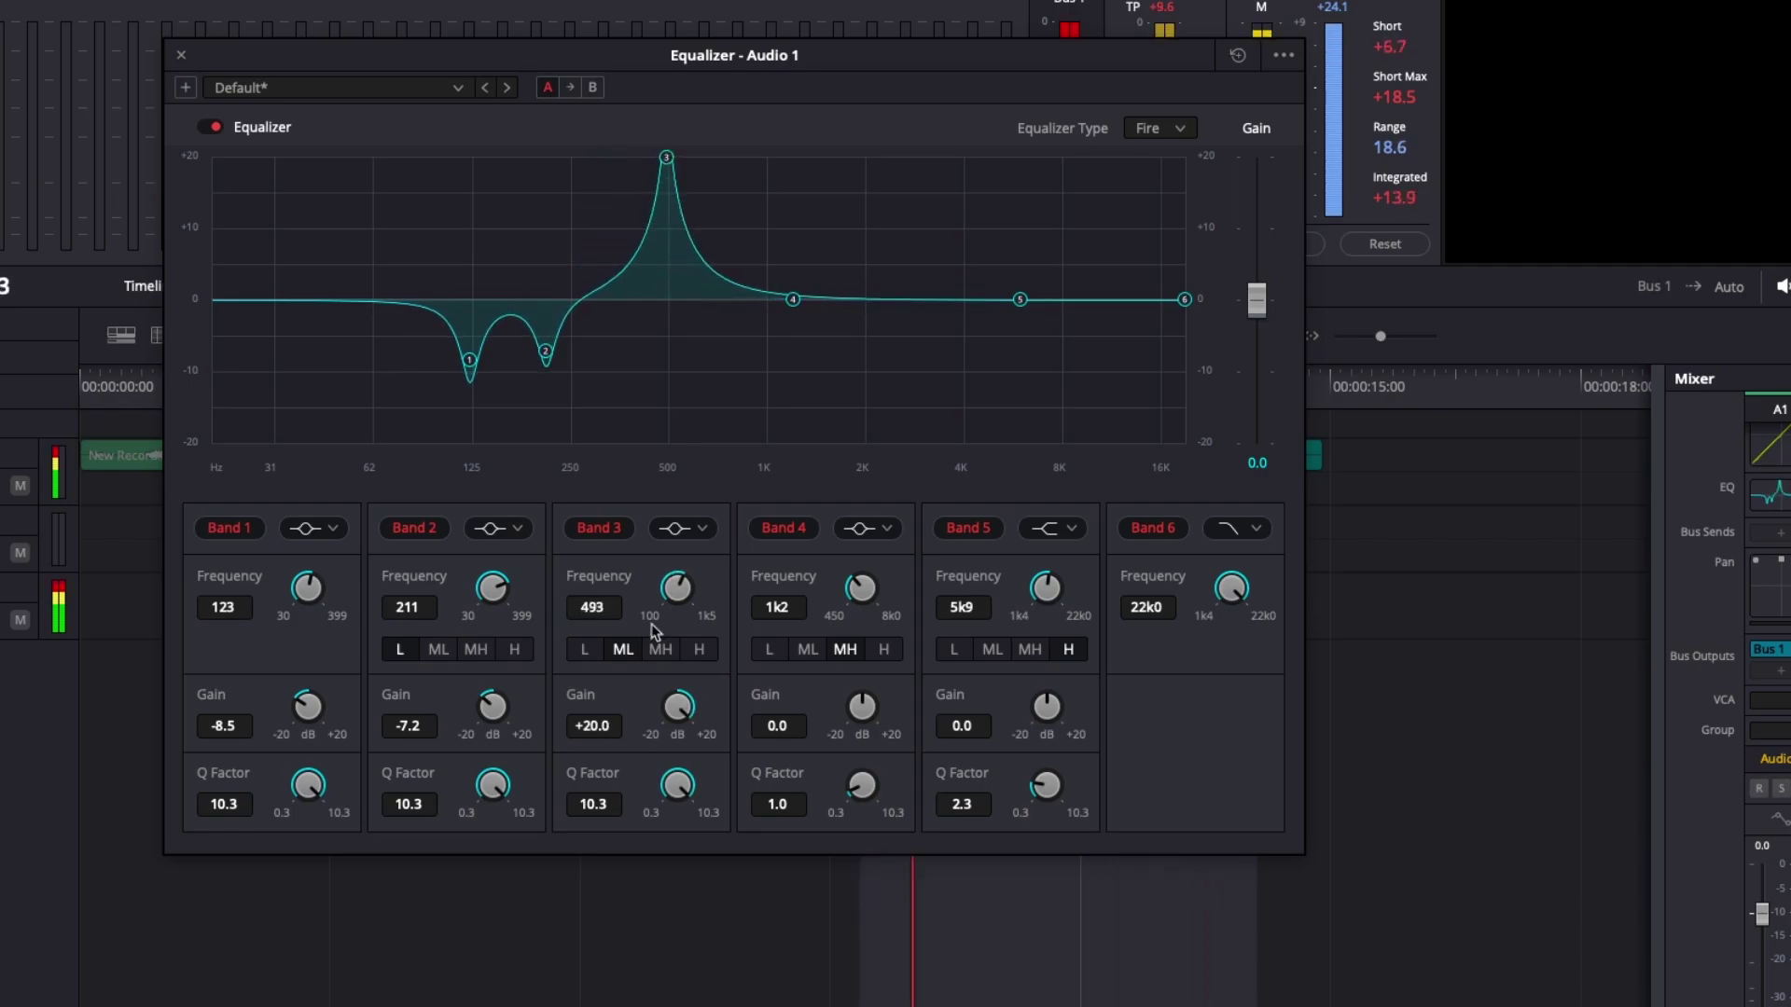
pyautogui.moveTo(682, 724); pyautogui.dragTo(387, 698)
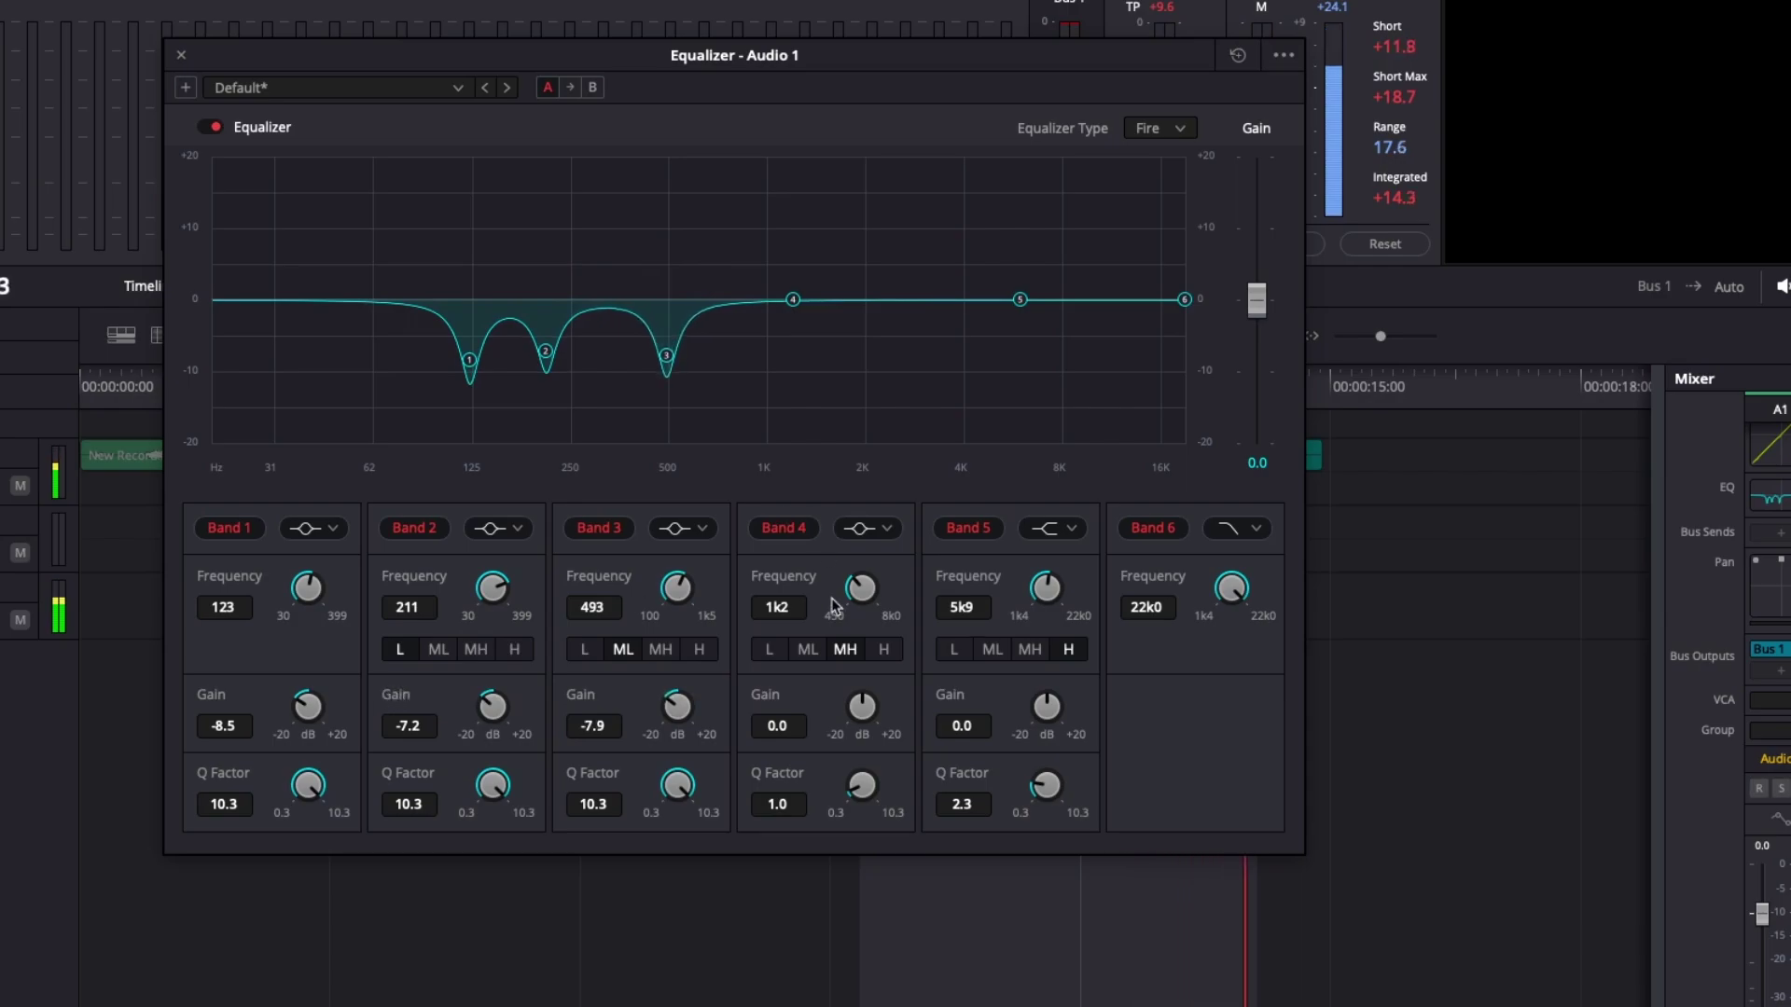
# Notch Bands 4 and 5 as narrow bell cuts at 1k4 and 7k8
pyautogui.moveTo(859, 781); pyautogui.dragTo(855, 388)
pyautogui.moveTo(798, 300); pyautogui.dragTo(824, 157)
pyautogui.moveTo(874, 711); pyautogui.dragTo(591, 671)
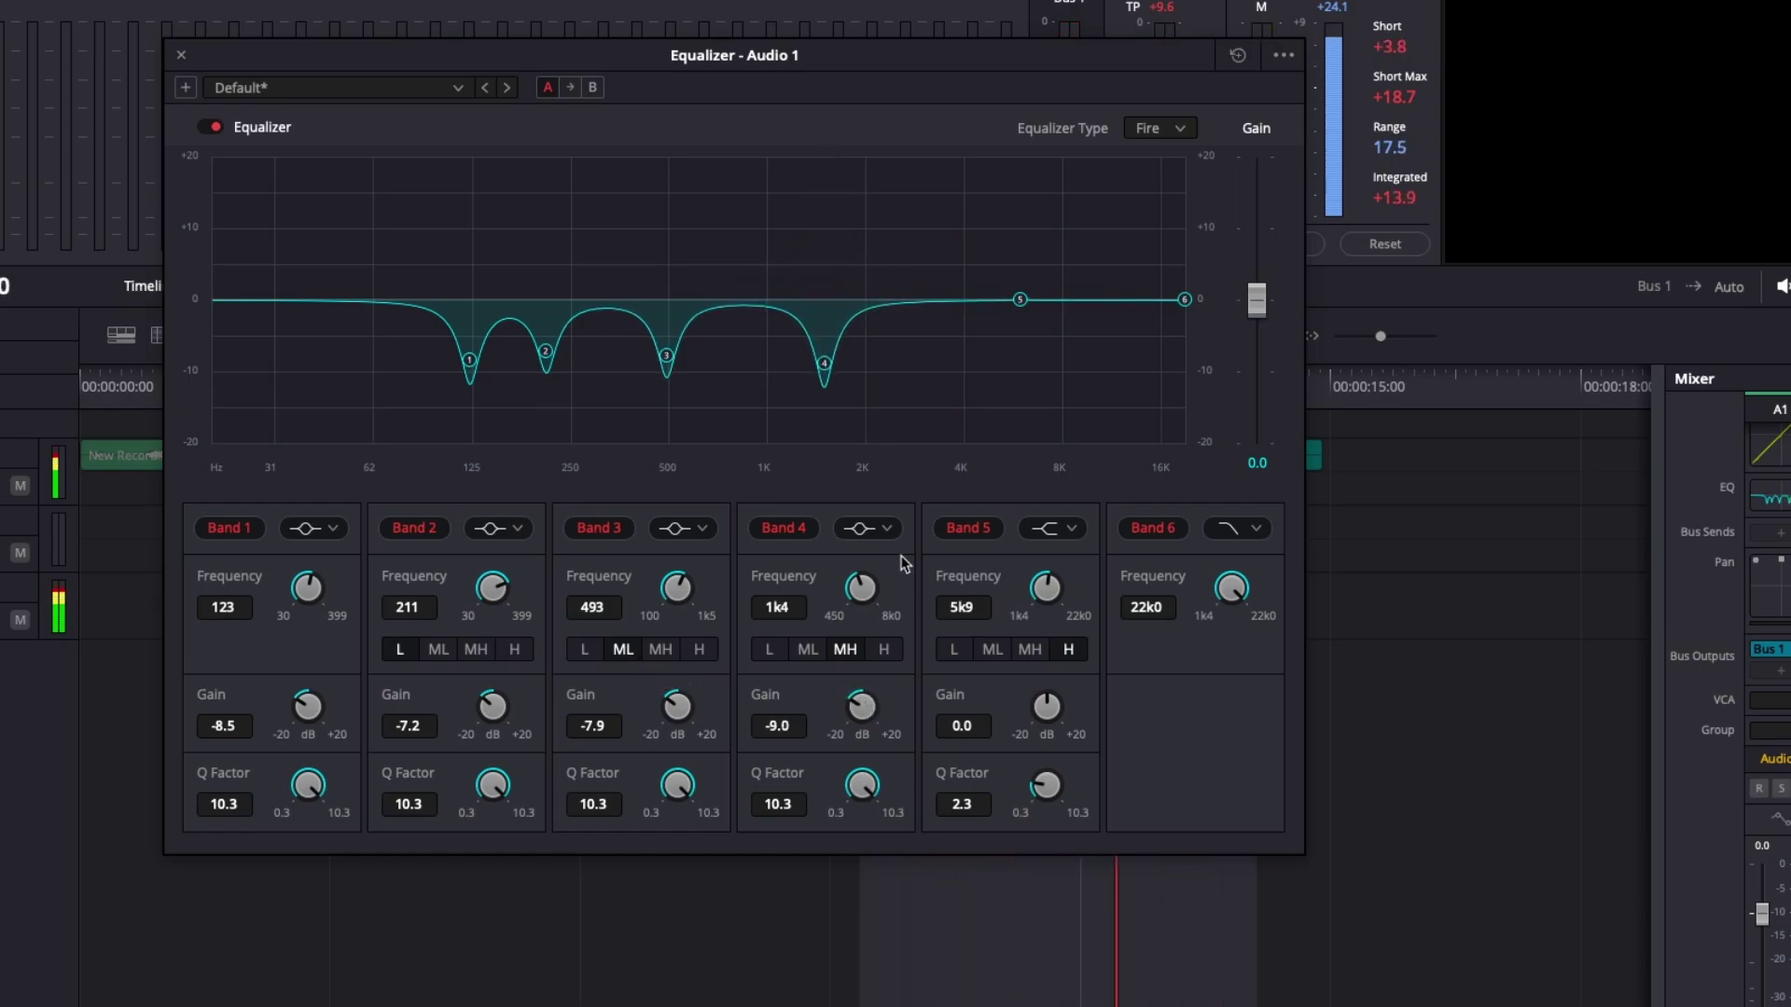
pyautogui.click(1052, 527)
pyautogui.click(1052, 552)
pyautogui.moveTo(1021, 300); pyautogui.dragTo(1059, 147)
pyautogui.click(1065, 651)
pyautogui.moveTo(1047, 706); pyautogui.dragTo(798, 699)
# Make Band 6 a Q 10.3 bell cutting at 17k5
pyautogui.click(1235, 529)
pyautogui.click(1240, 588)
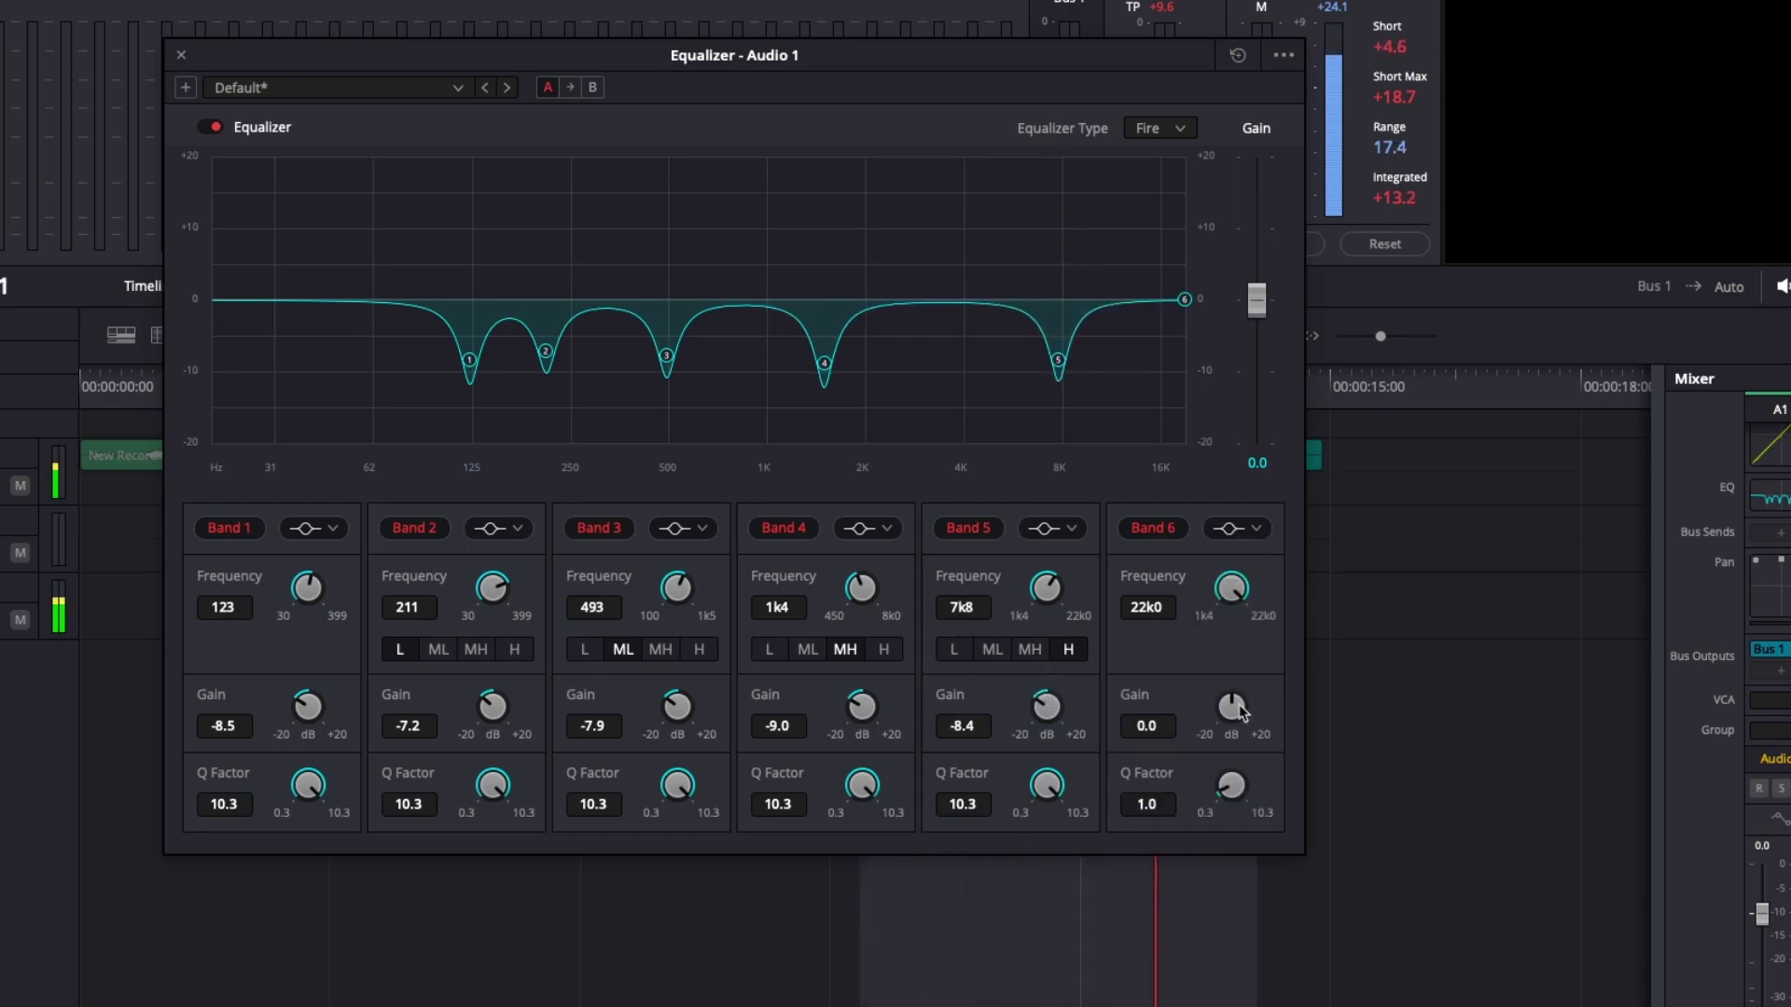
pyautogui.moveTo(1255, 790); pyautogui.dragTo(1351, 684)
pyautogui.moveTo(1185, 300); pyautogui.dragTo(1177, 144)
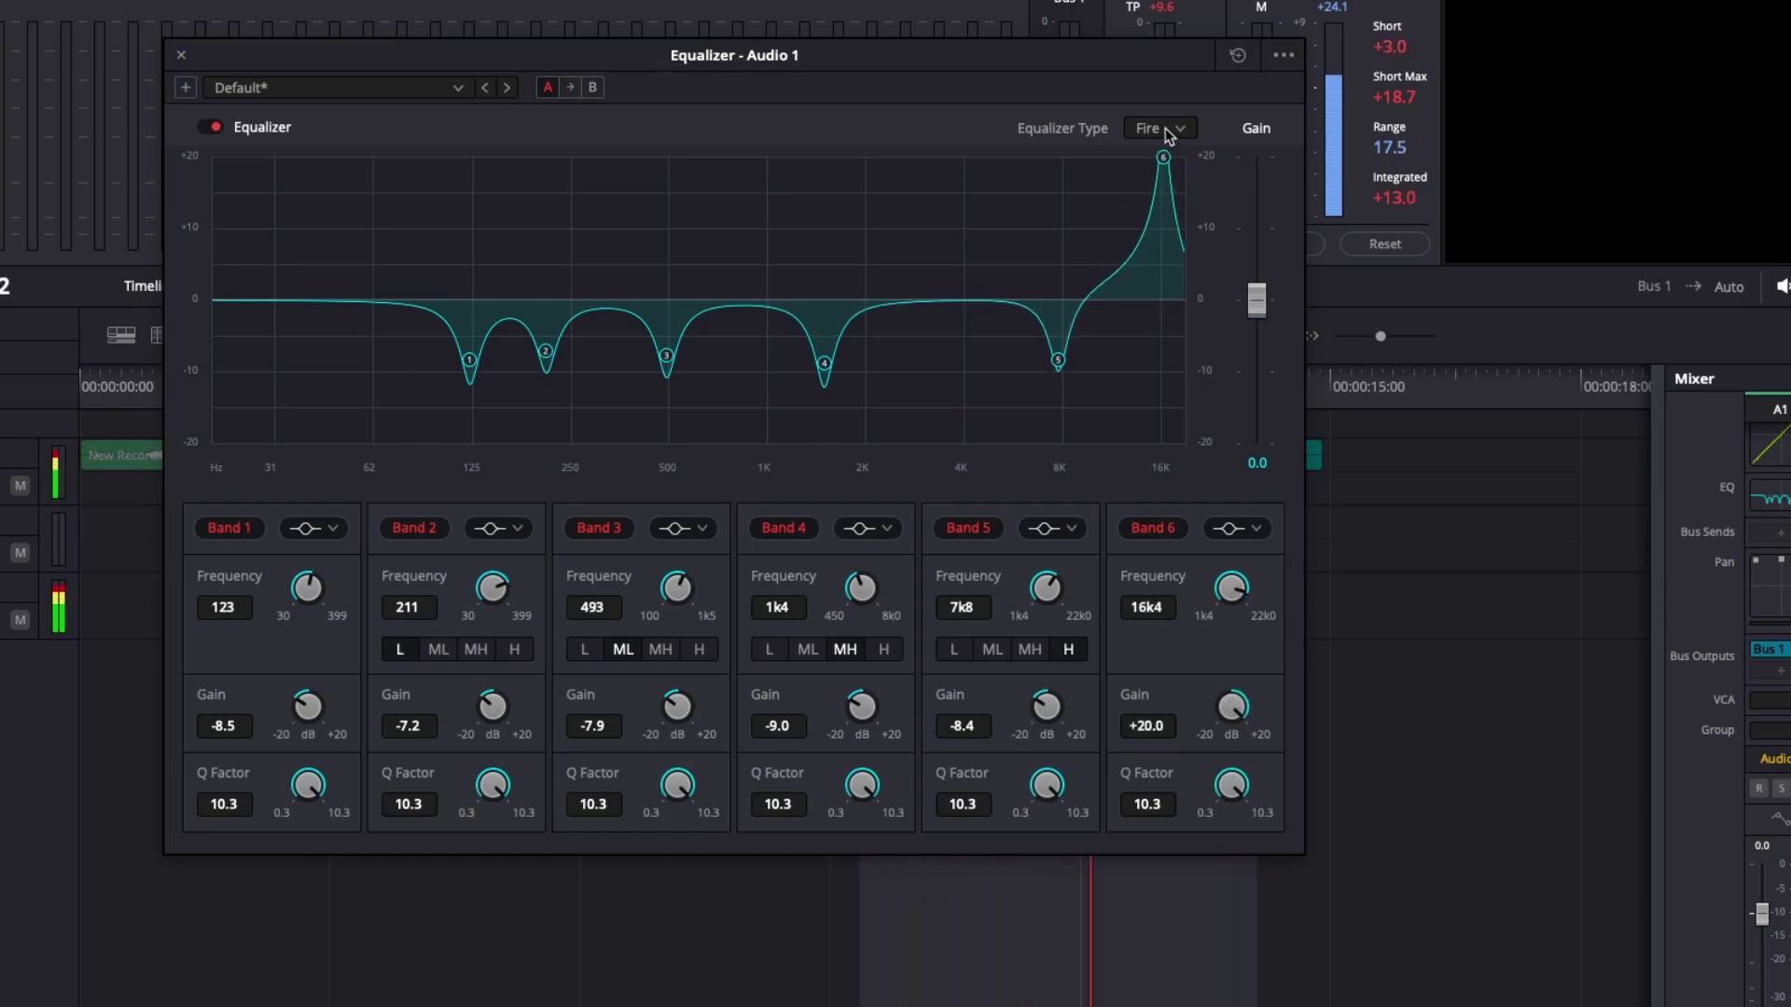
pyautogui.moveTo(1232, 706); pyautogui.dragTo(970, 676)
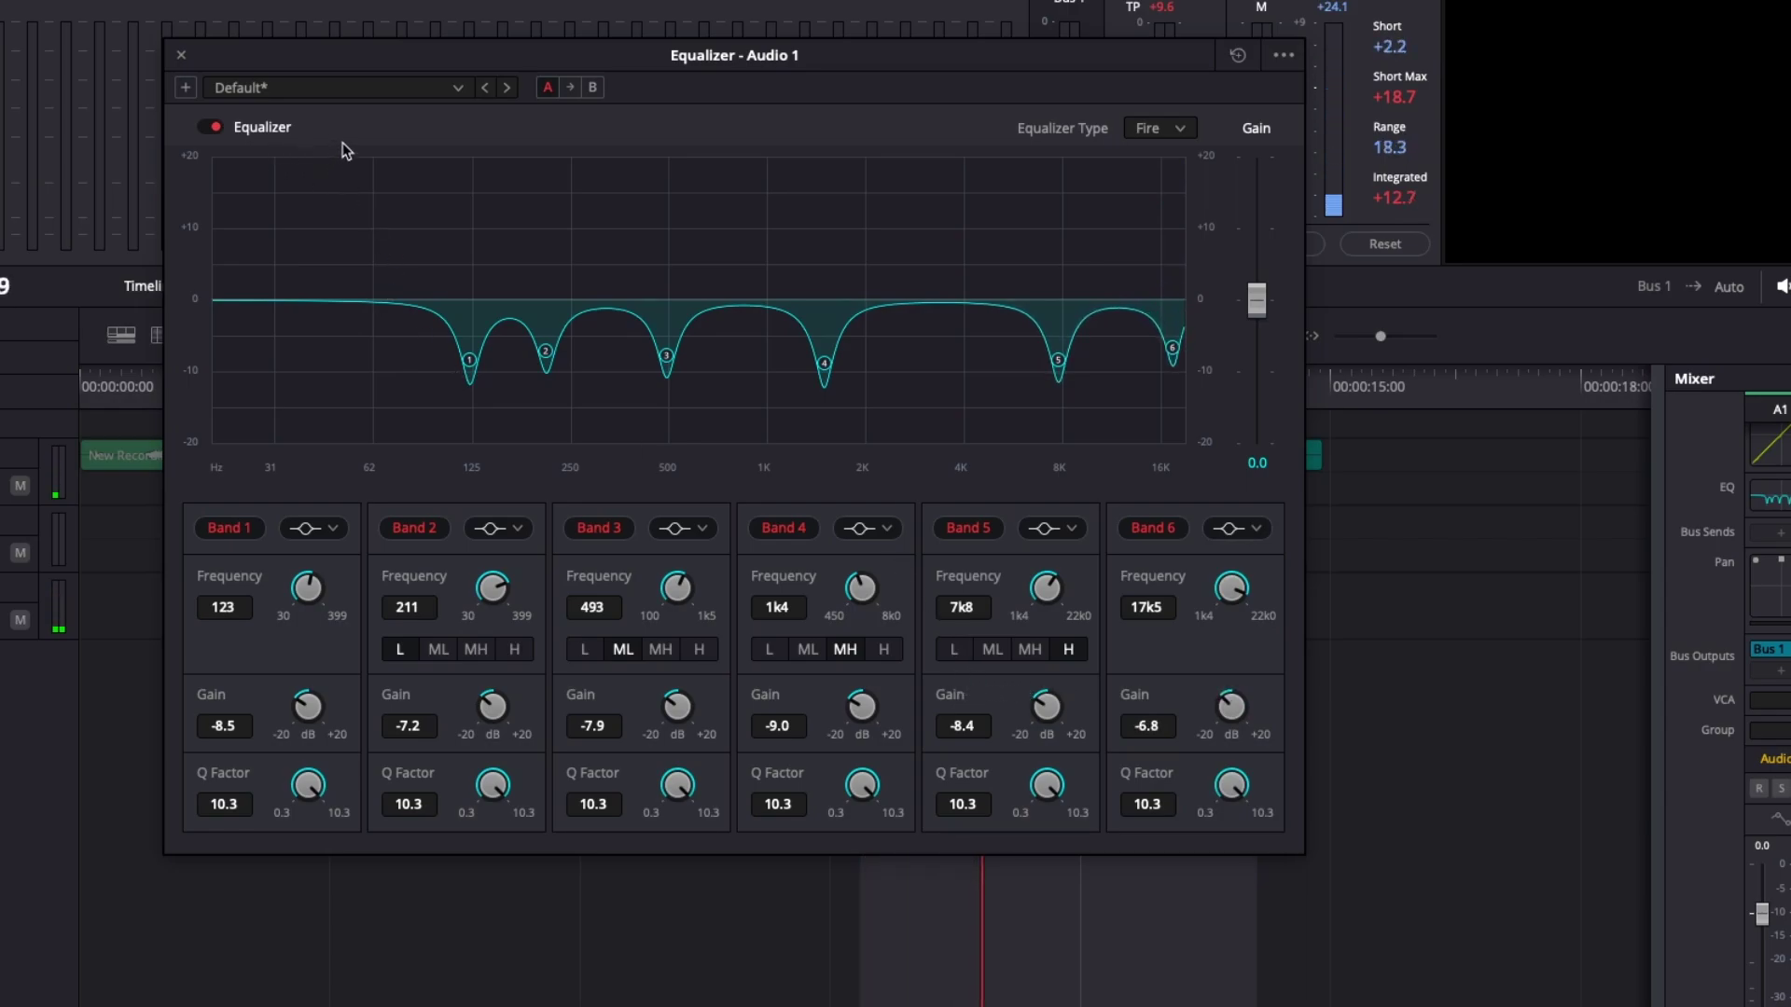
# Bypass and re-enable the equalizer twice to compare, then close its window
pyautogui.click(211, 127)
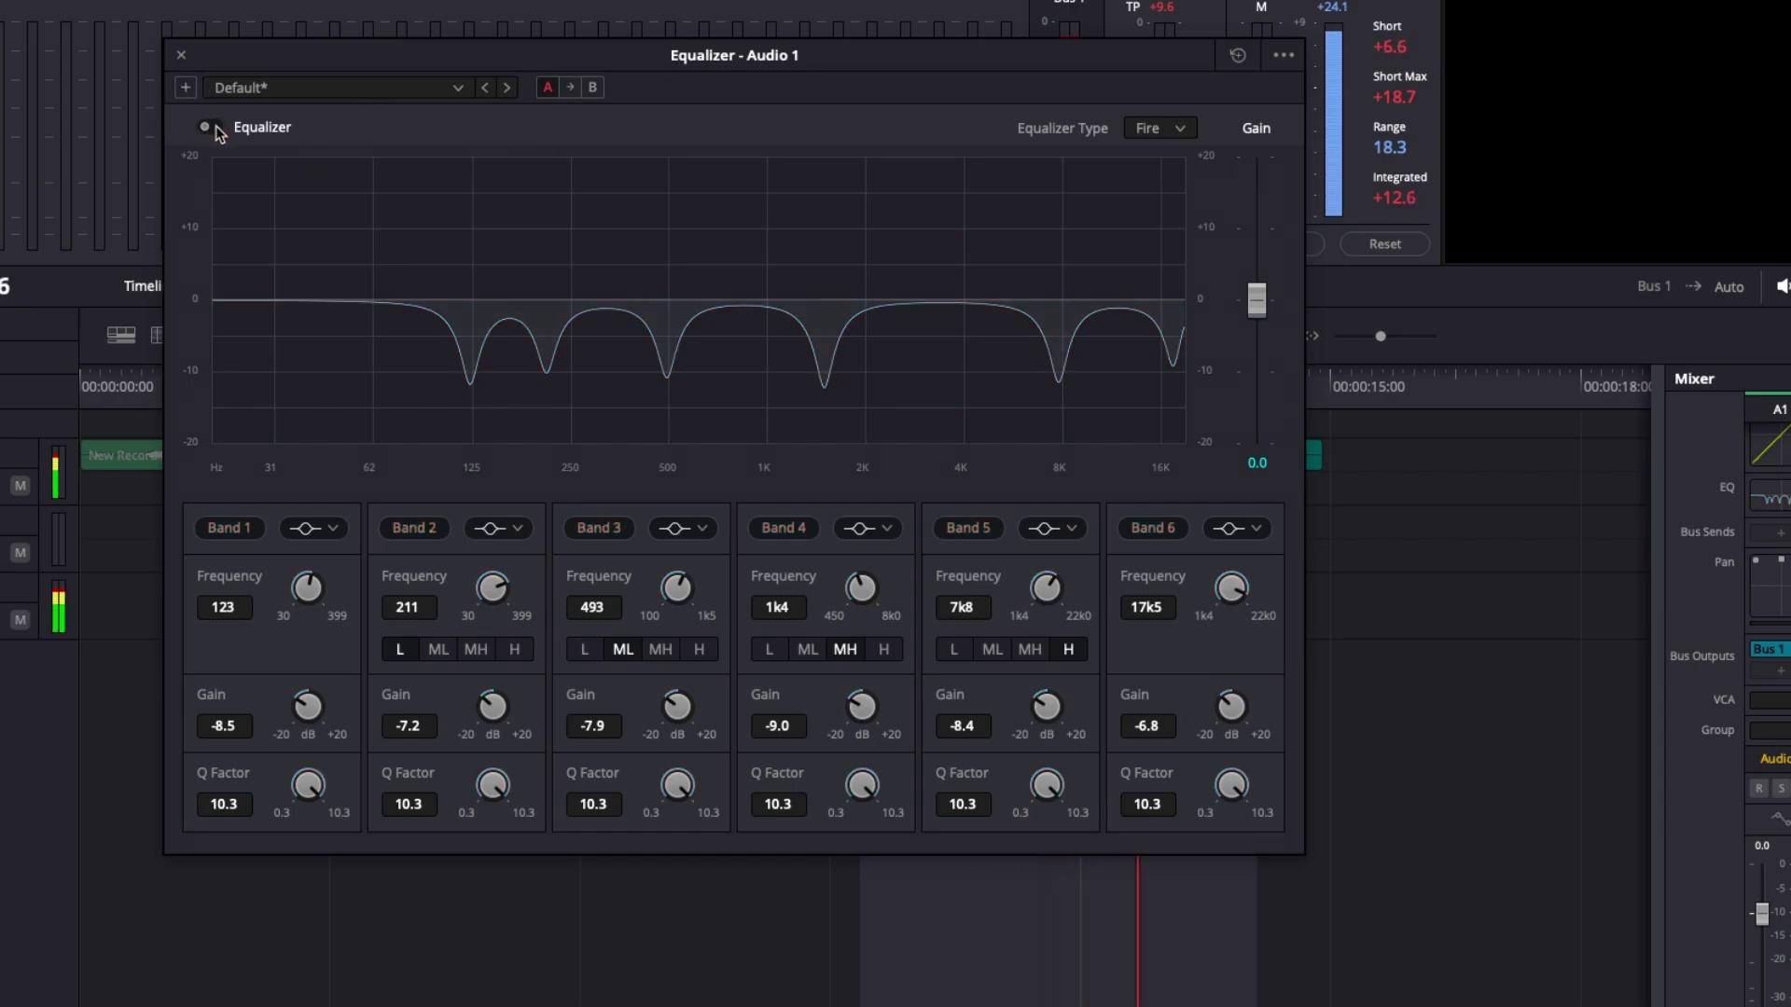
pyautogui.click(213, 127)
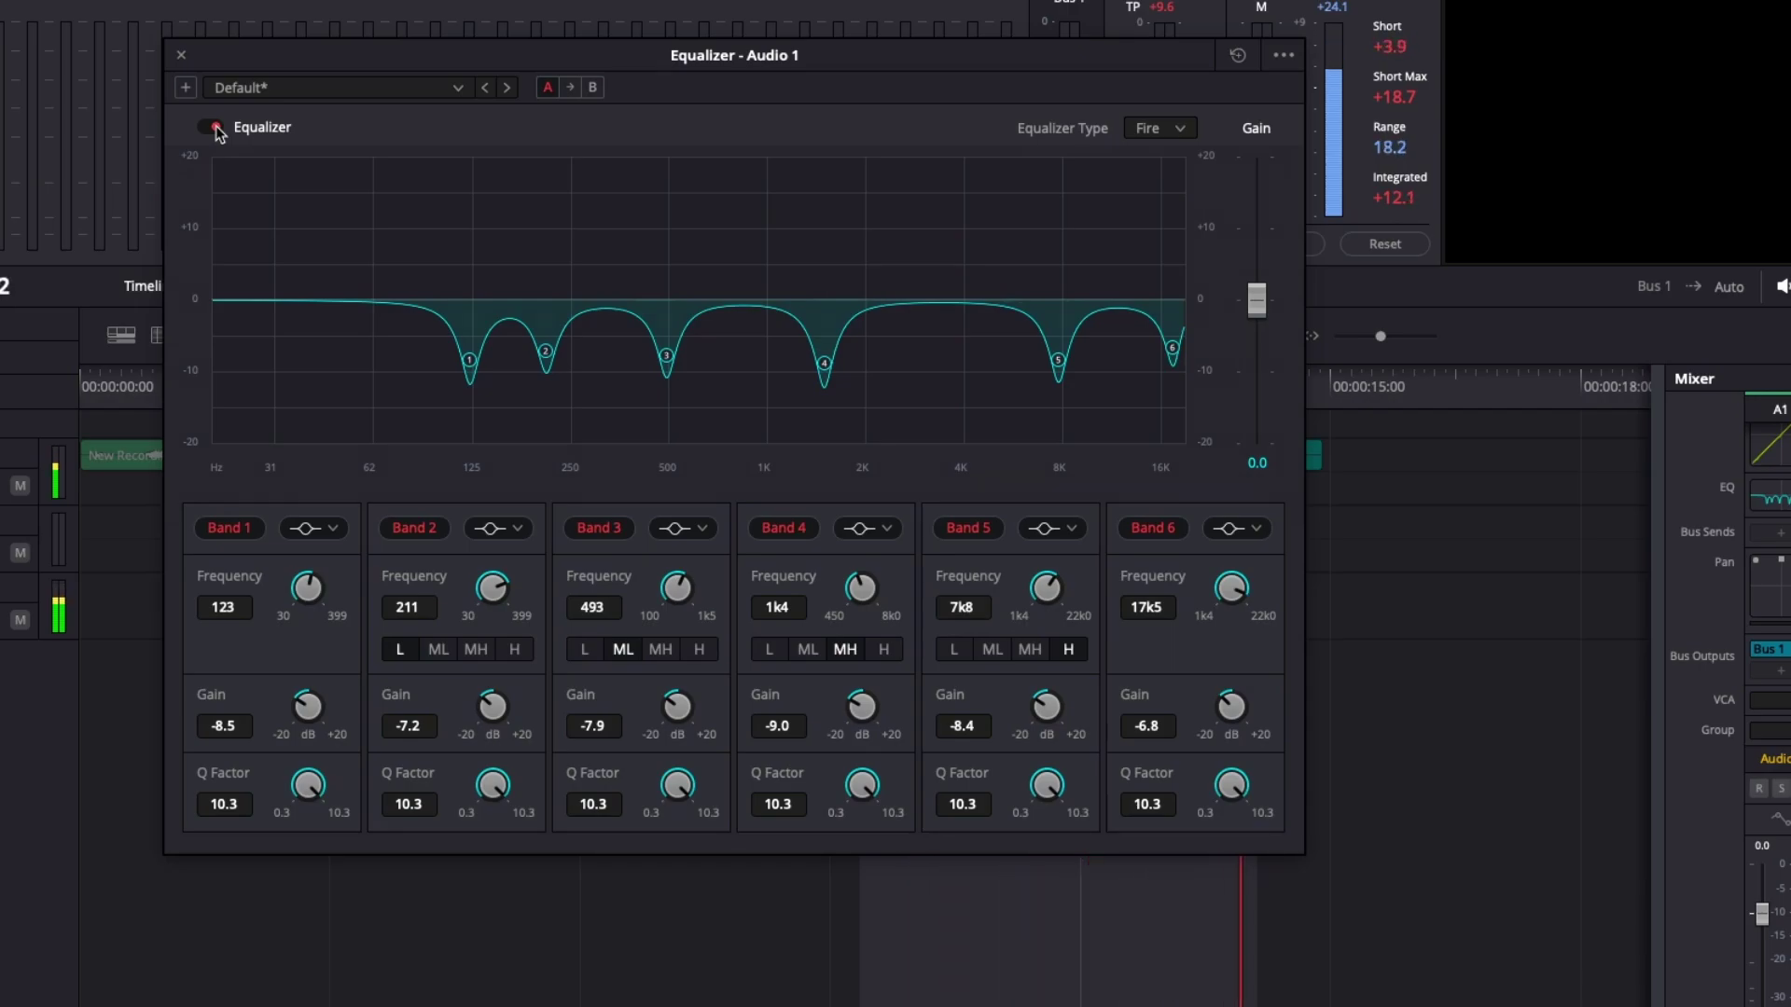
pyautogui.click(215, 128)
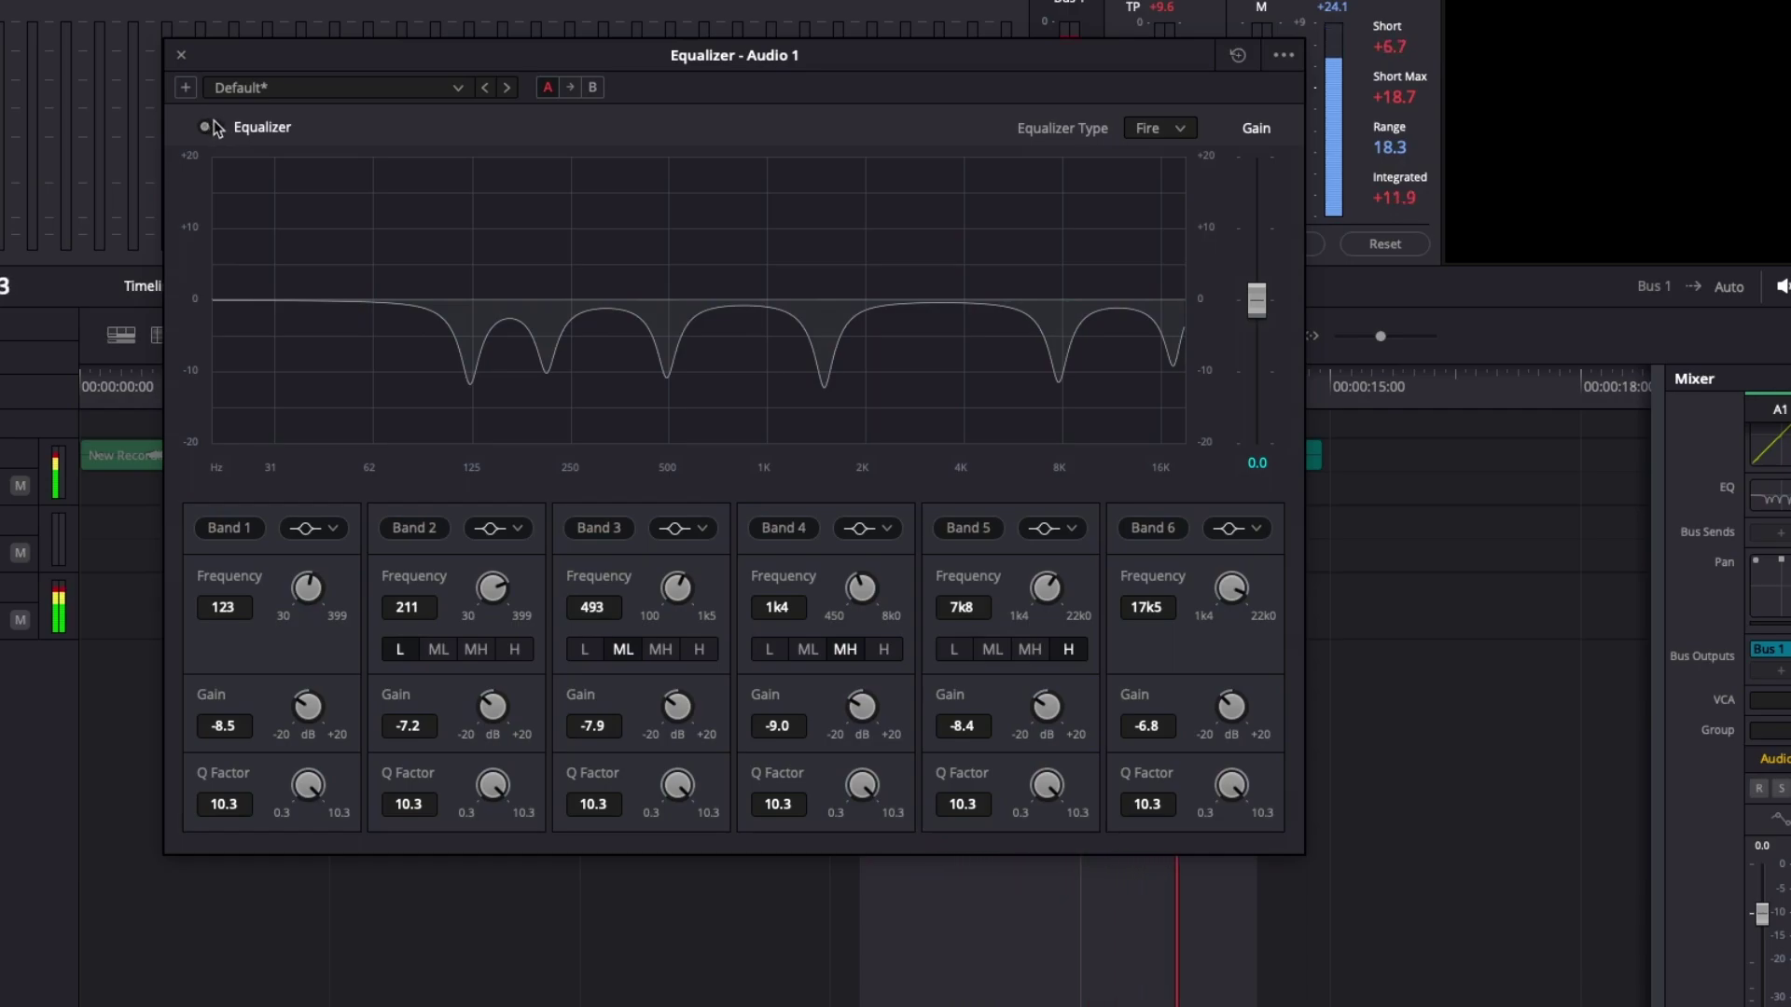
pyautogui.click(211, 127)
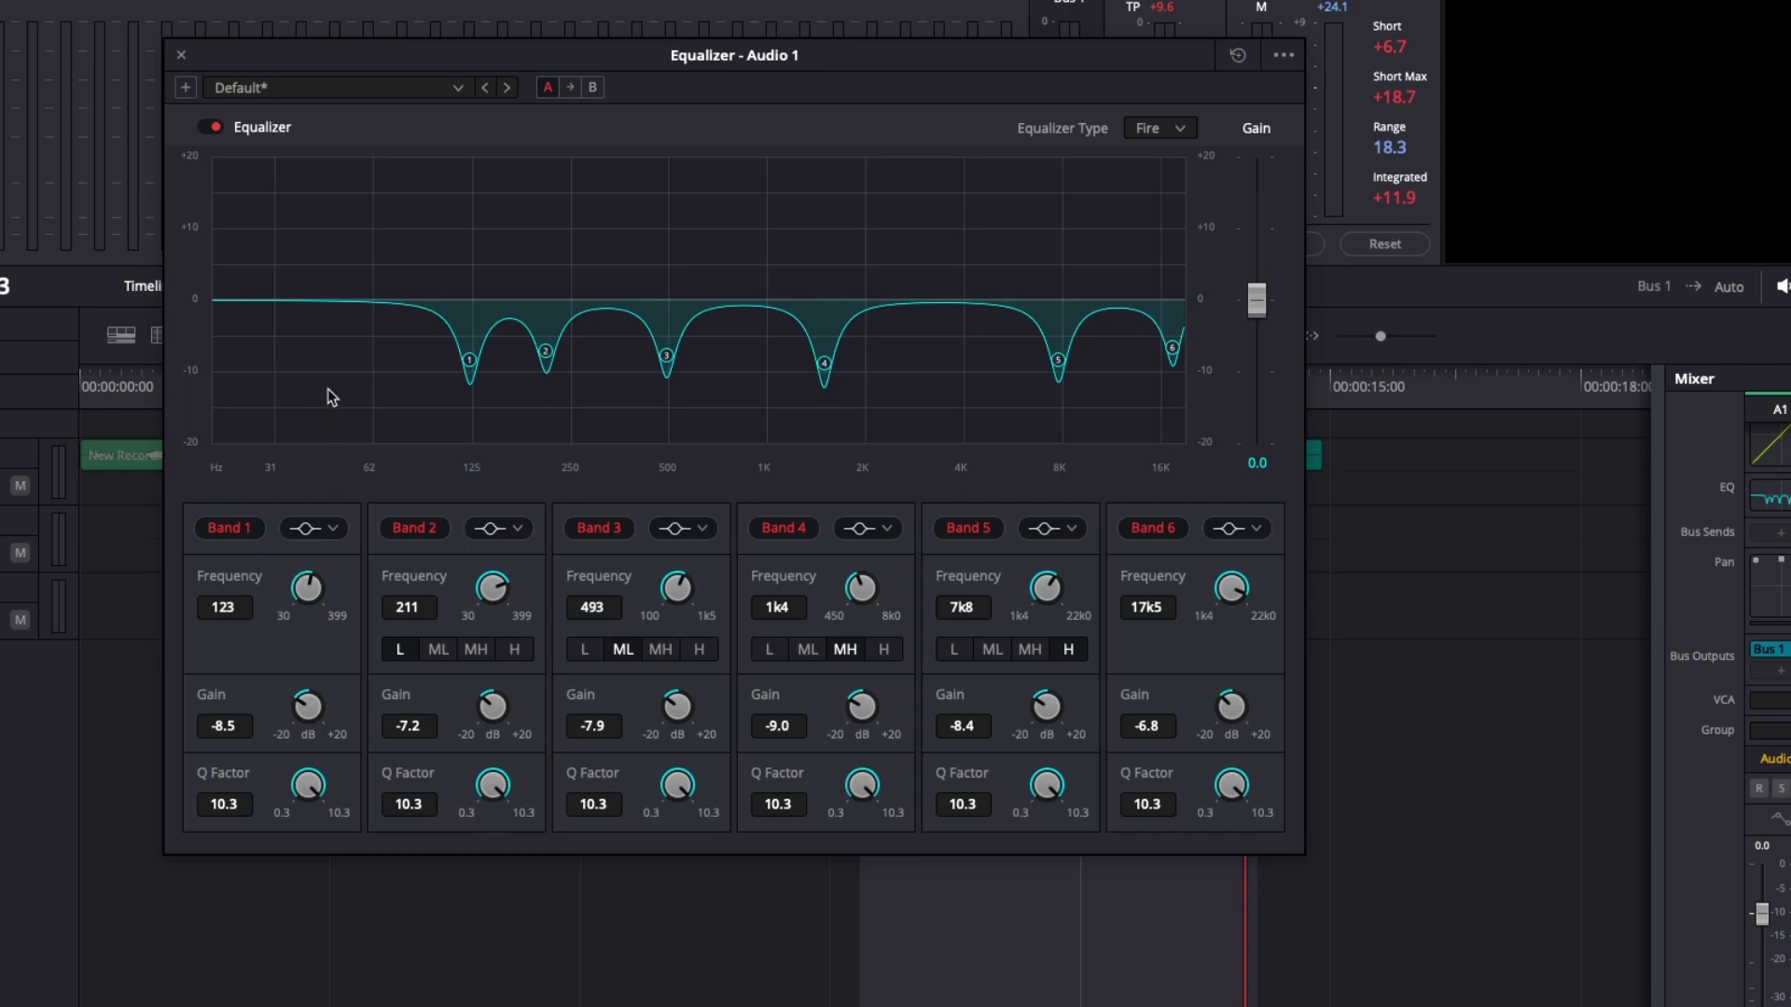
pyautogui.press('Escape')
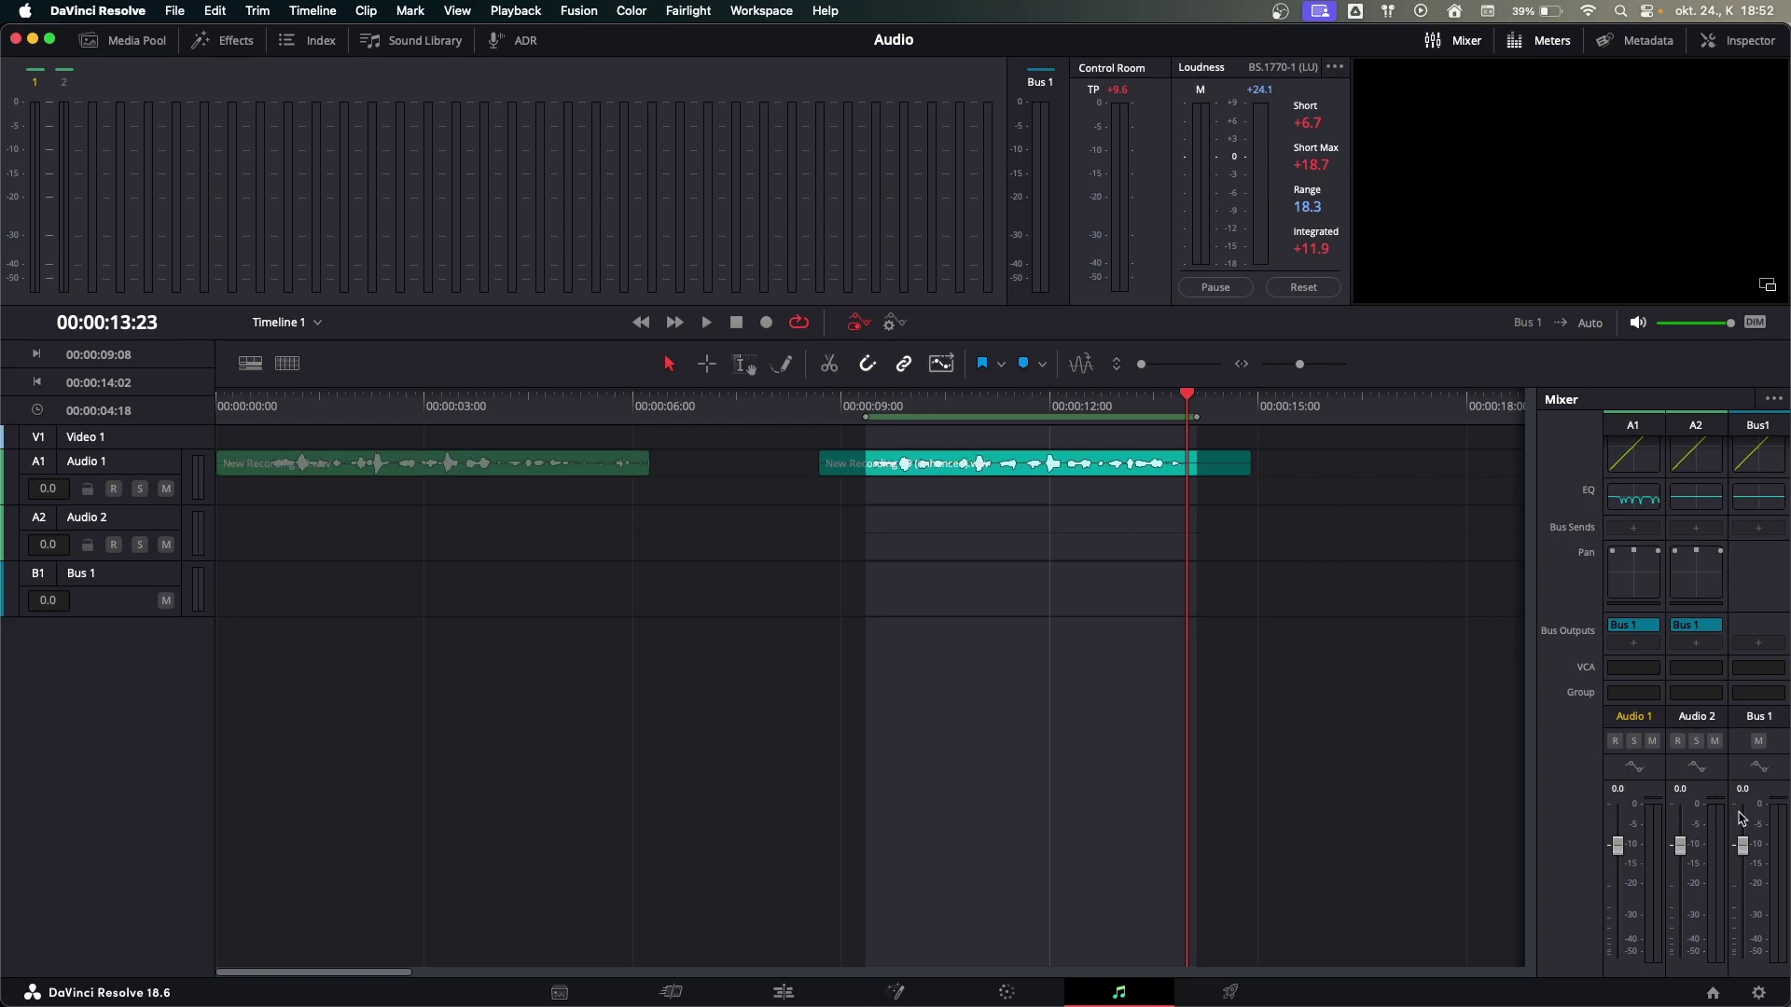
# Play back the enhanced voiceover on Fairlight and drag the A1 mixer fader down to -2.4 dB
pyautogui.click(784, 992)
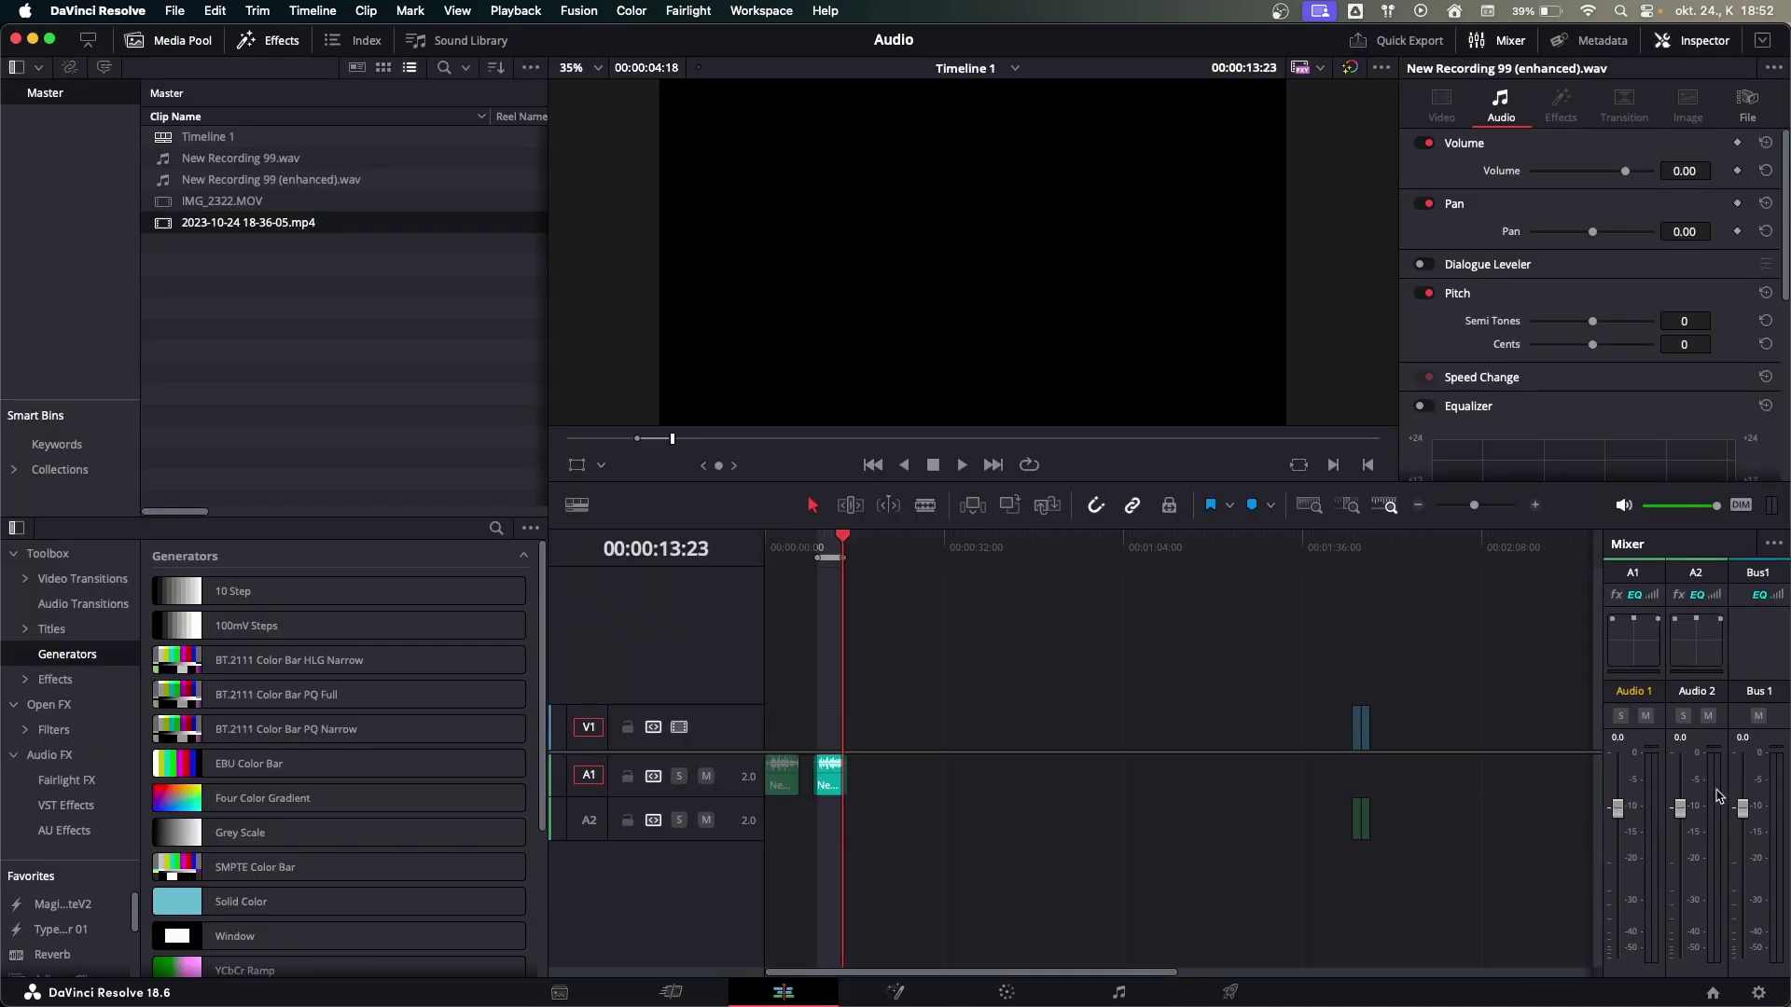
pyautogui.click(1122, 992)
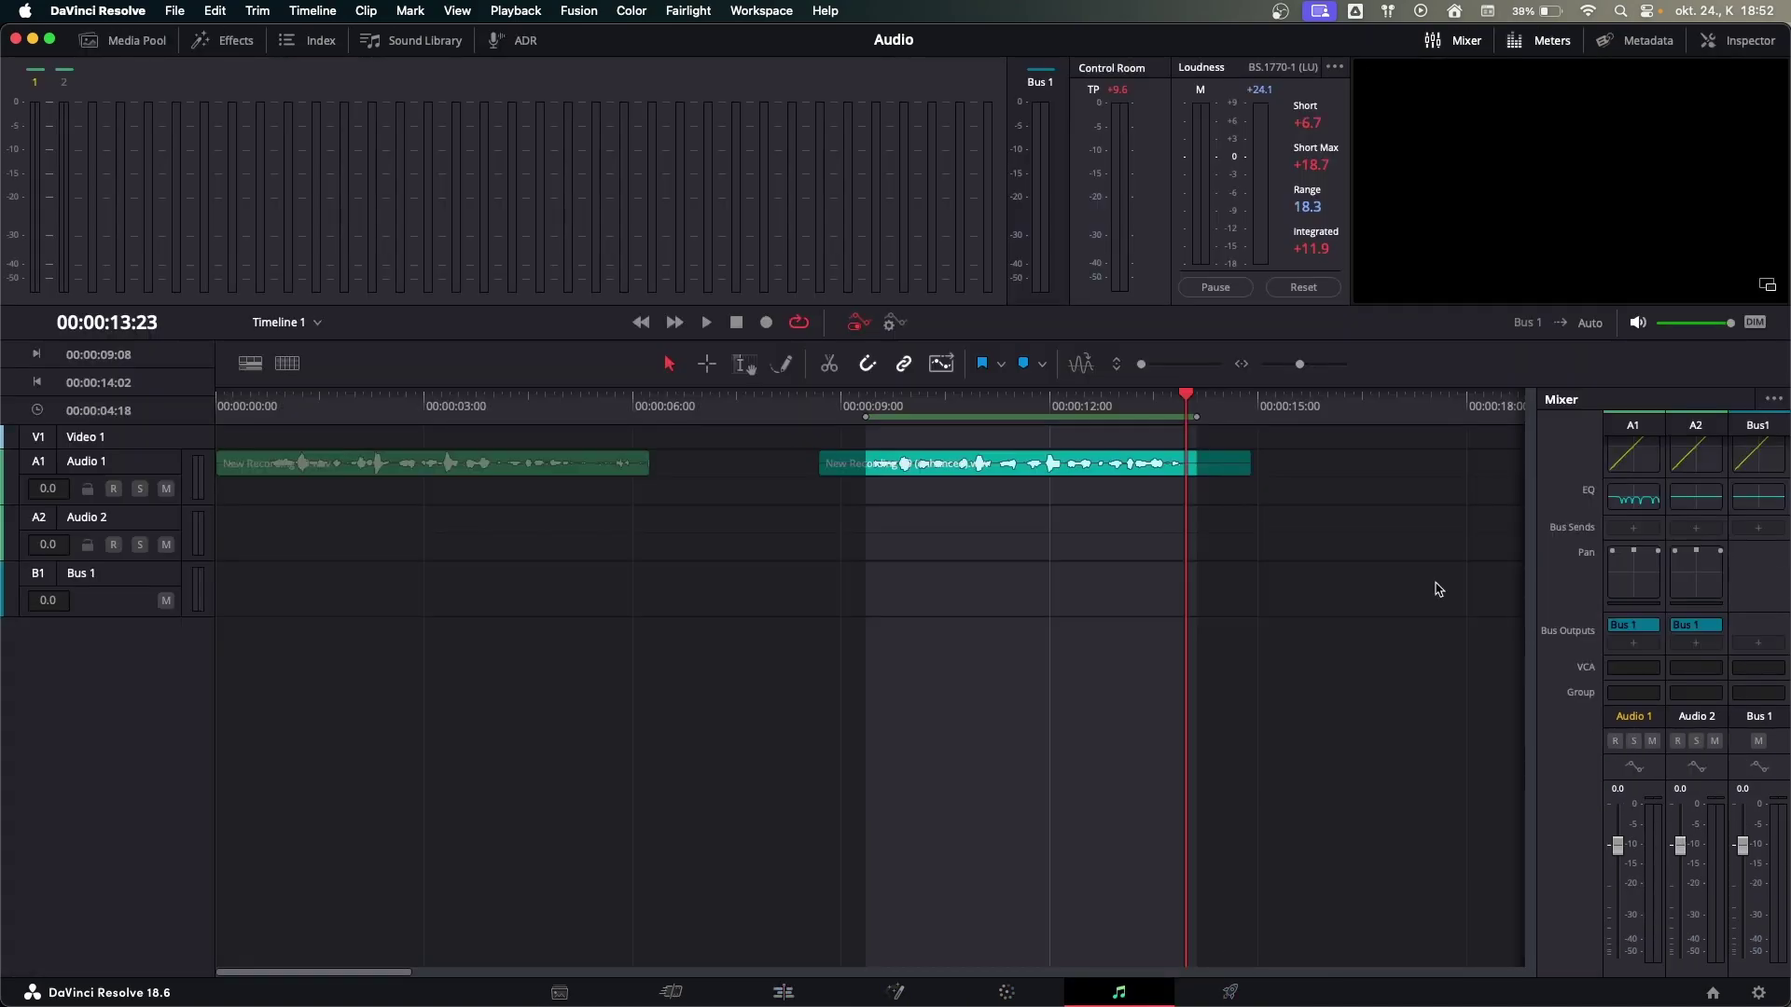
pyautogui.press('space')
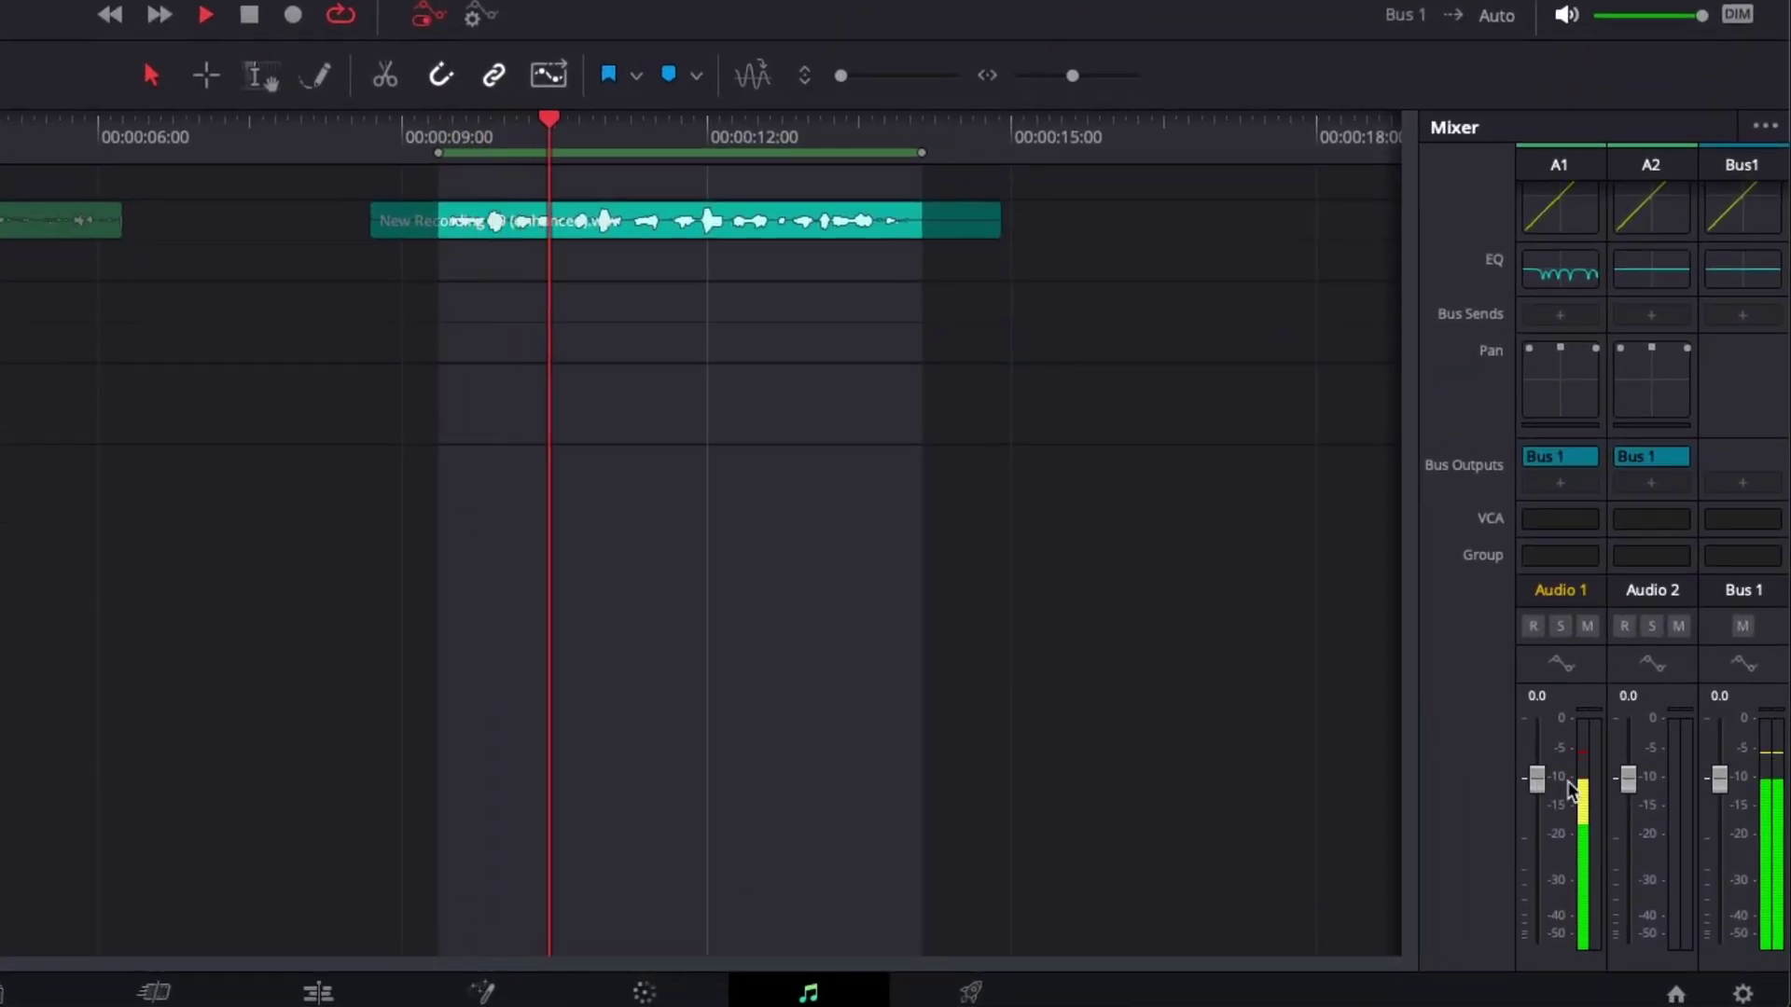
pyautogui.press('space')
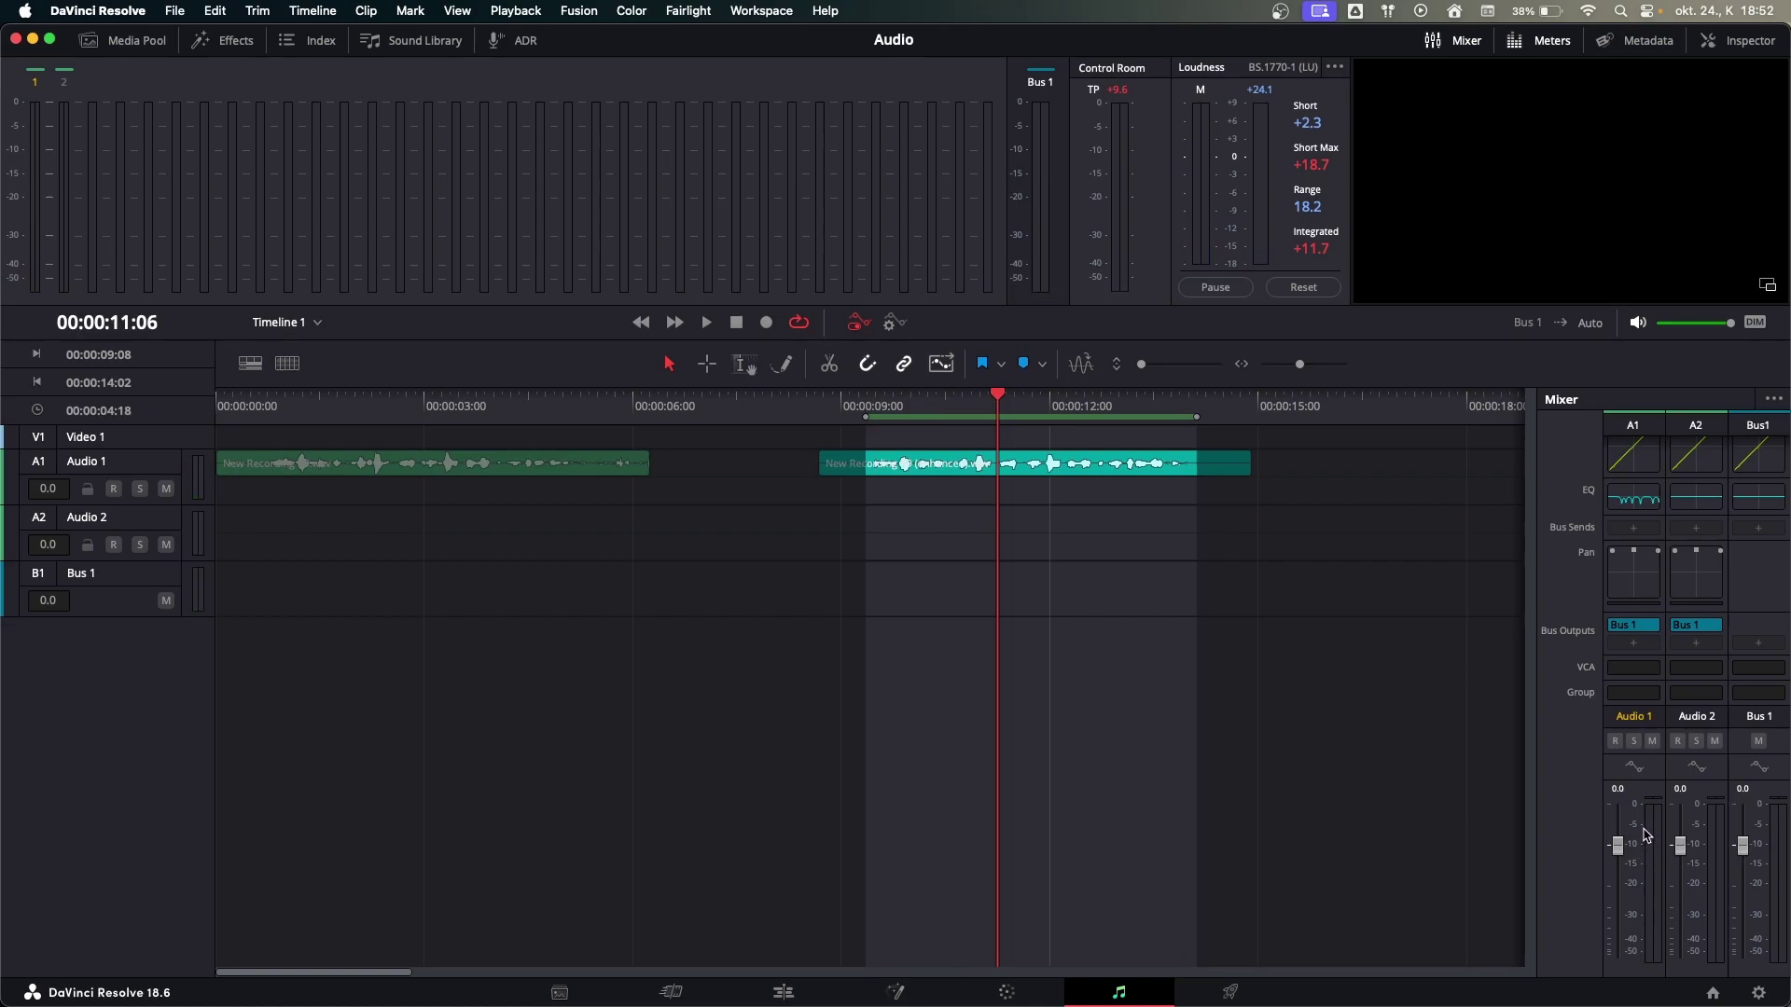
pyautogui.press('space')
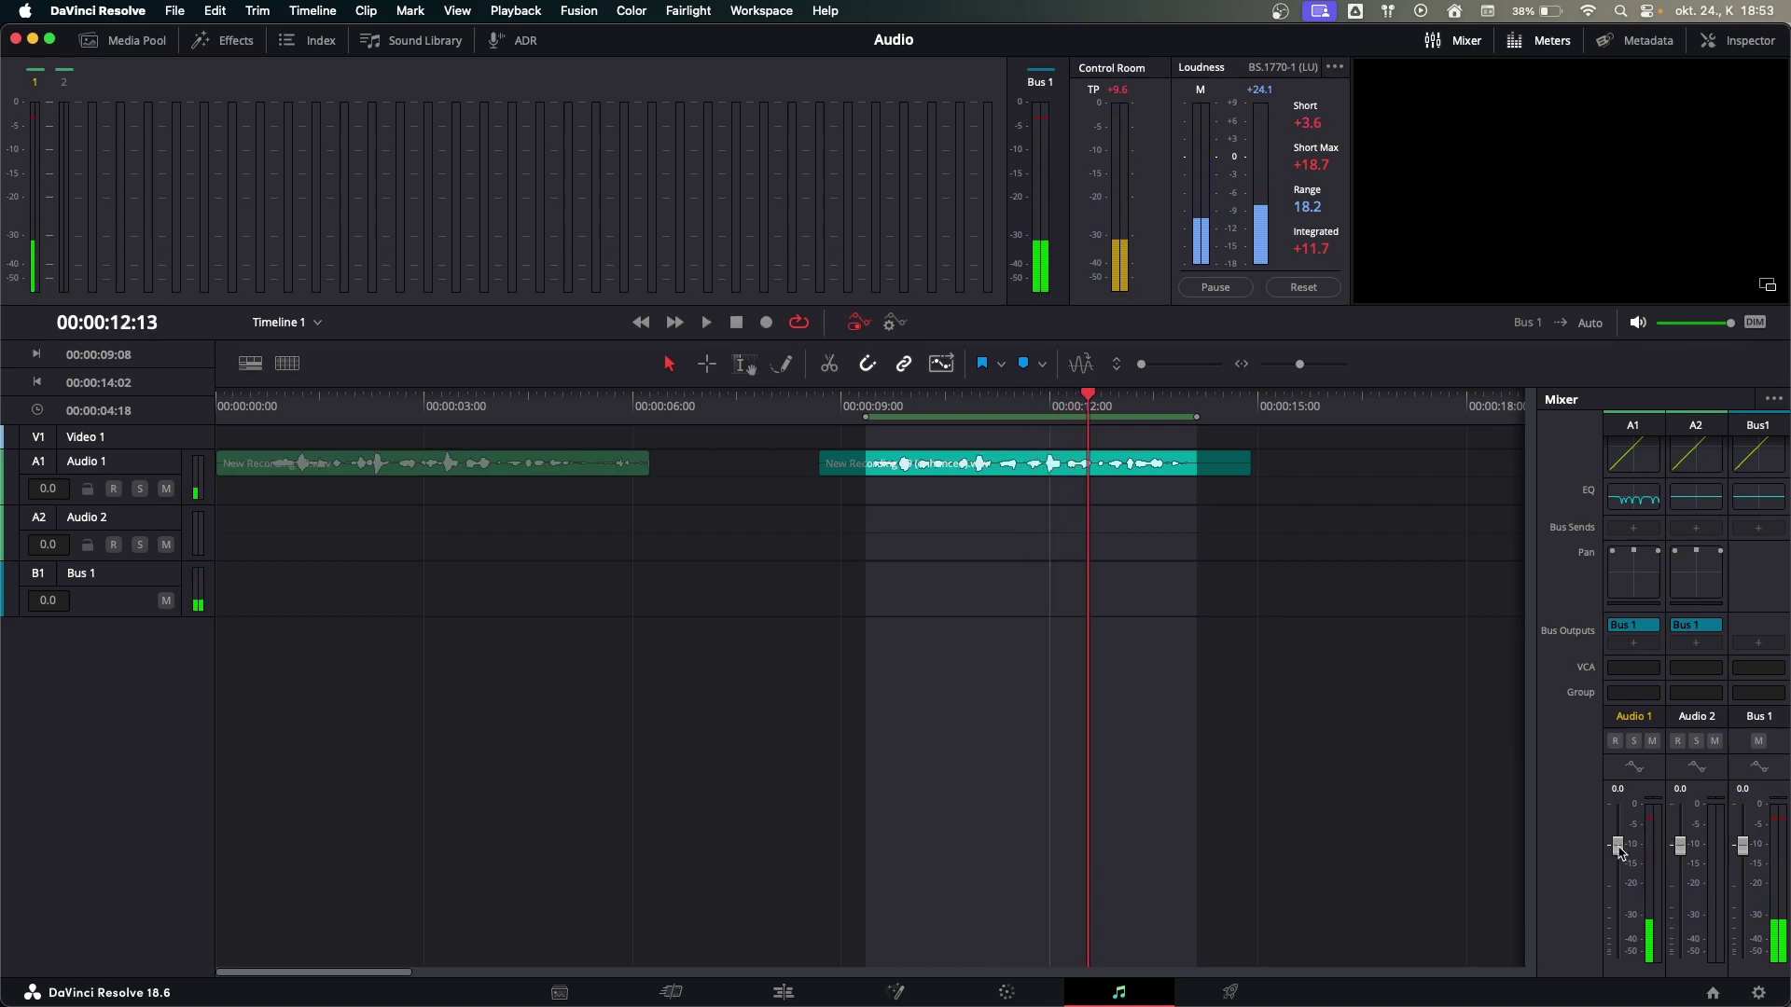
pyautogui.moveTo(1620, 851); pyautogui.dragTo(1621, 861)
pyautogui.press('space')
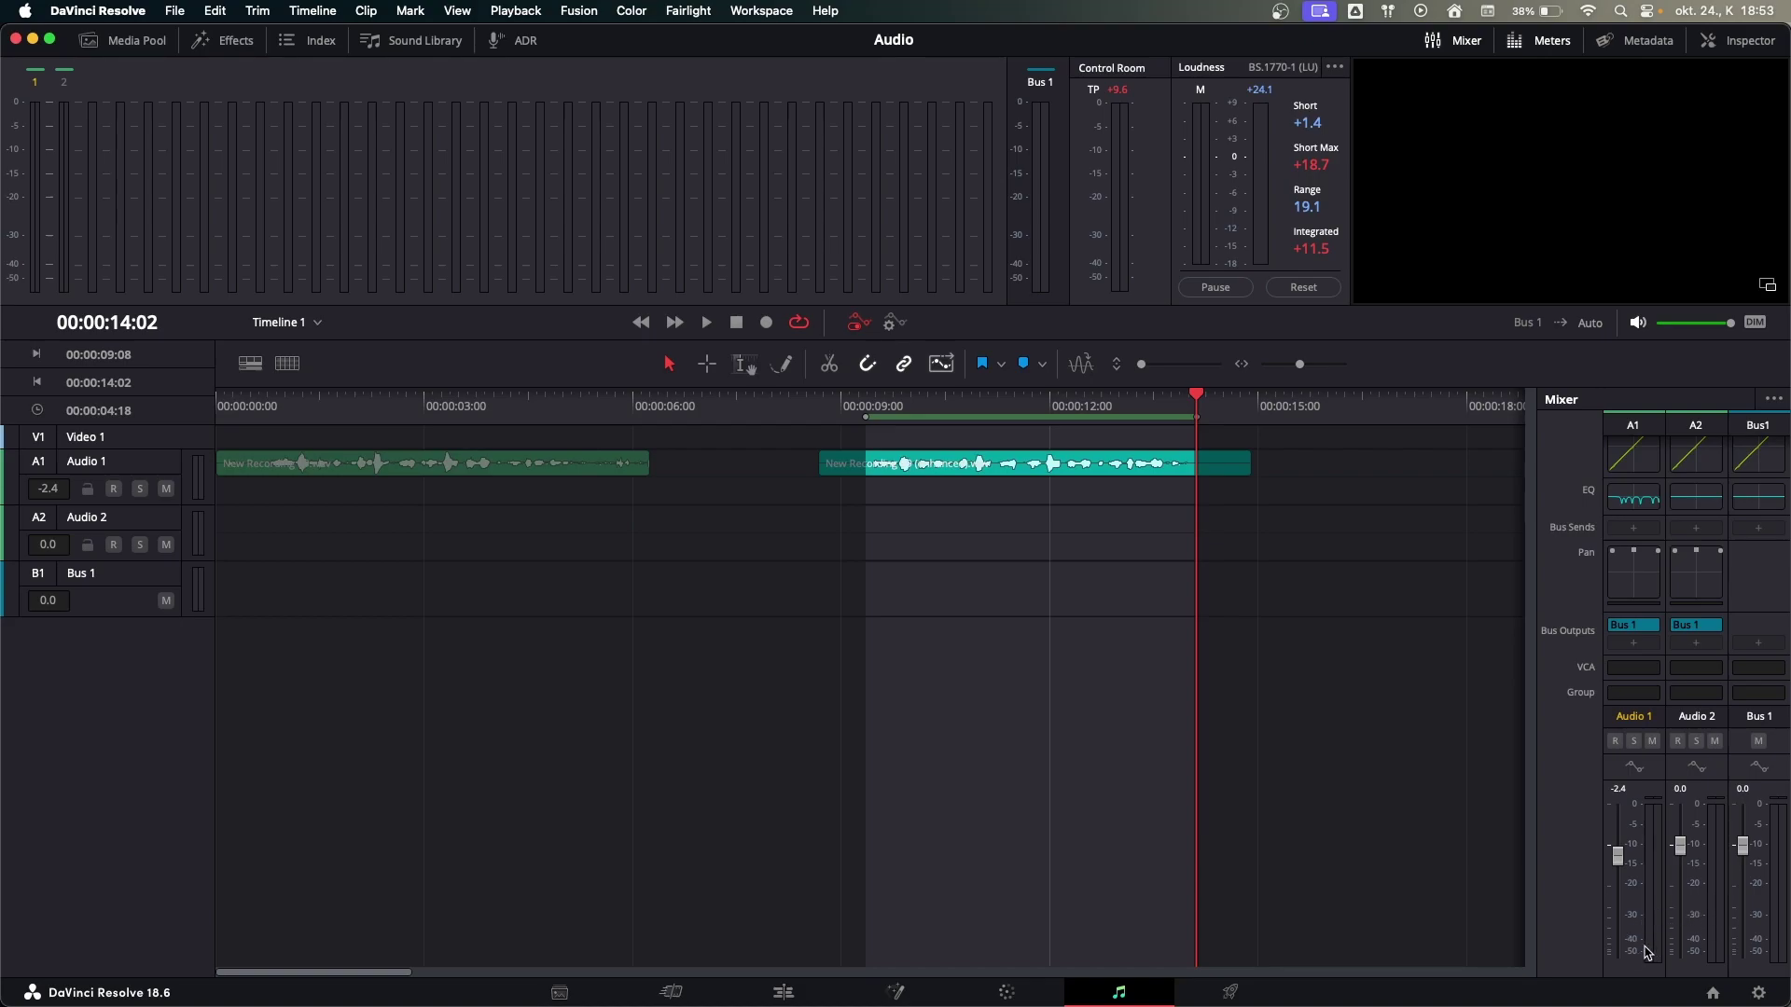
# Switch to the Edit page with Shift+4, showing the Inspector for New Recording 99 (enhanced).wav
pyautogui.hotkey('shift', '4')
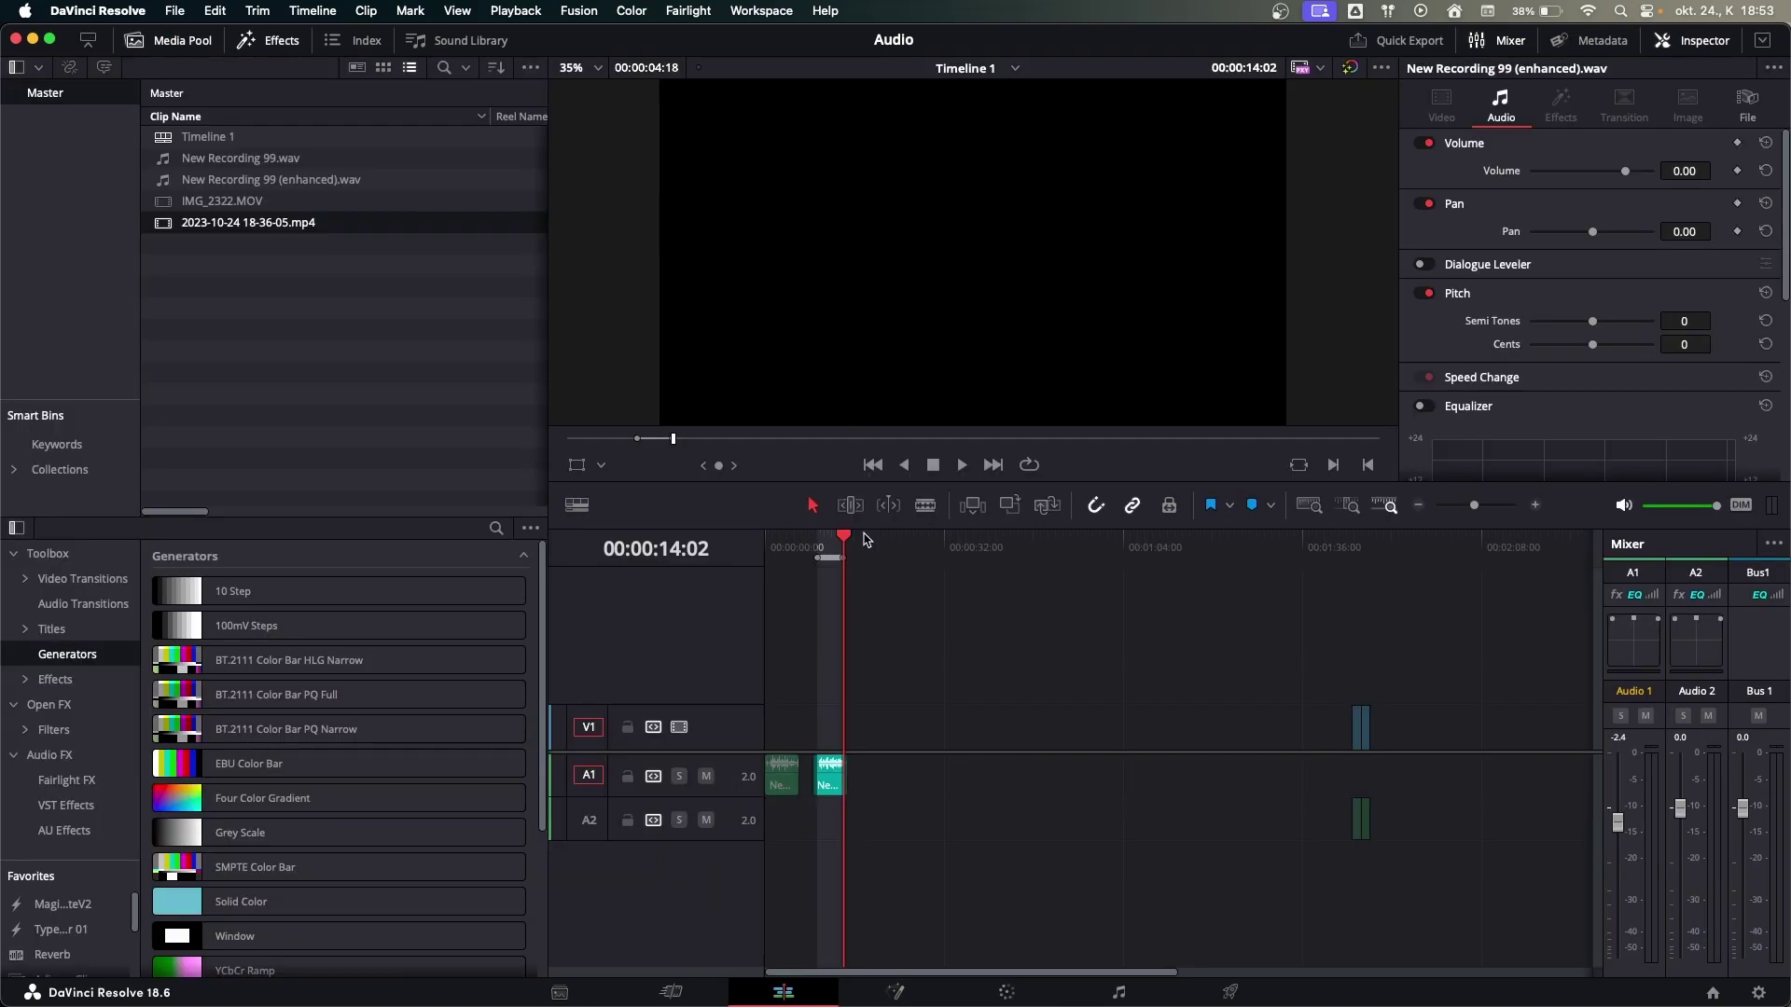